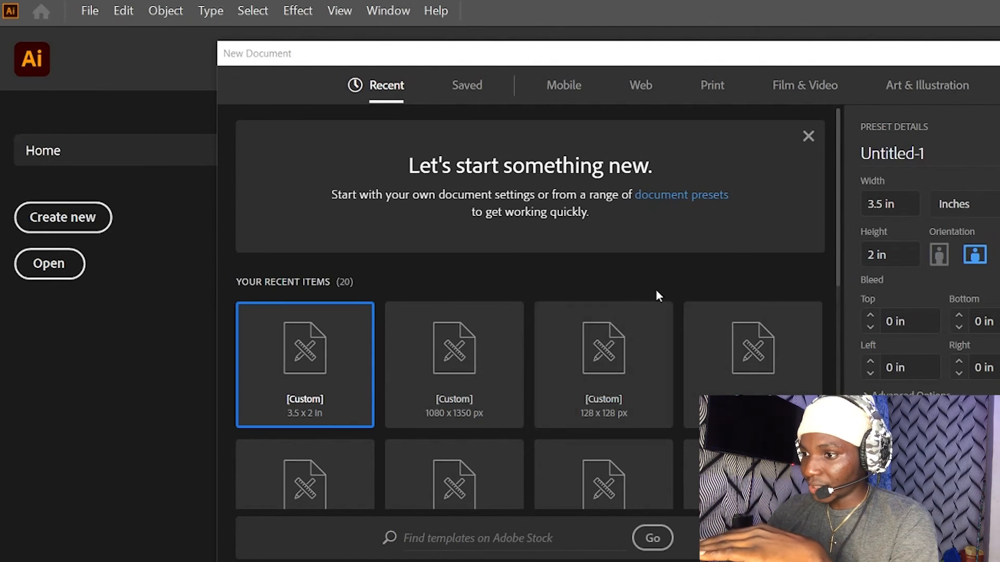
- Create a new portrait document from the recent custom preset of 1080 x 1350 px
left_click(471, 377)
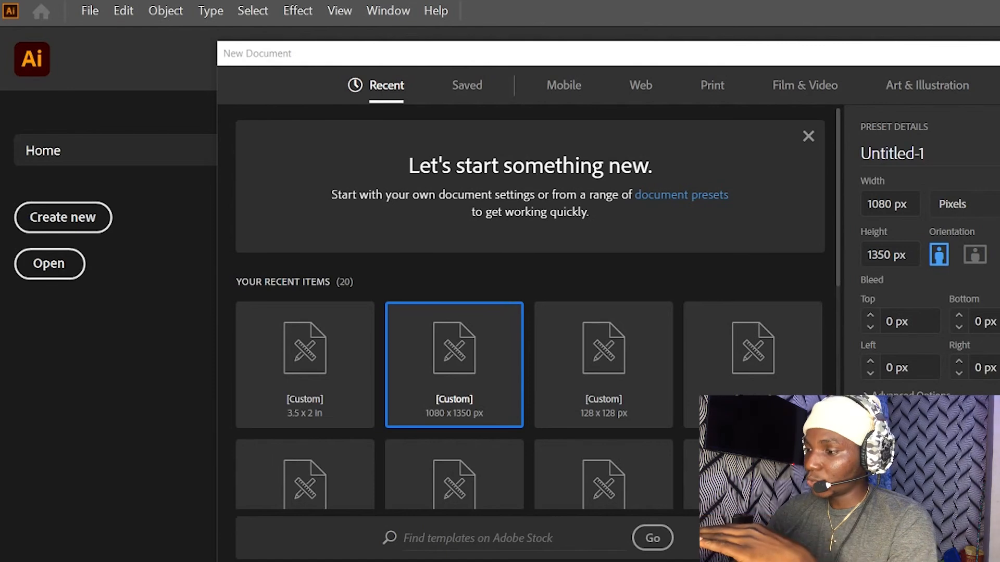
left_click(877, 205)
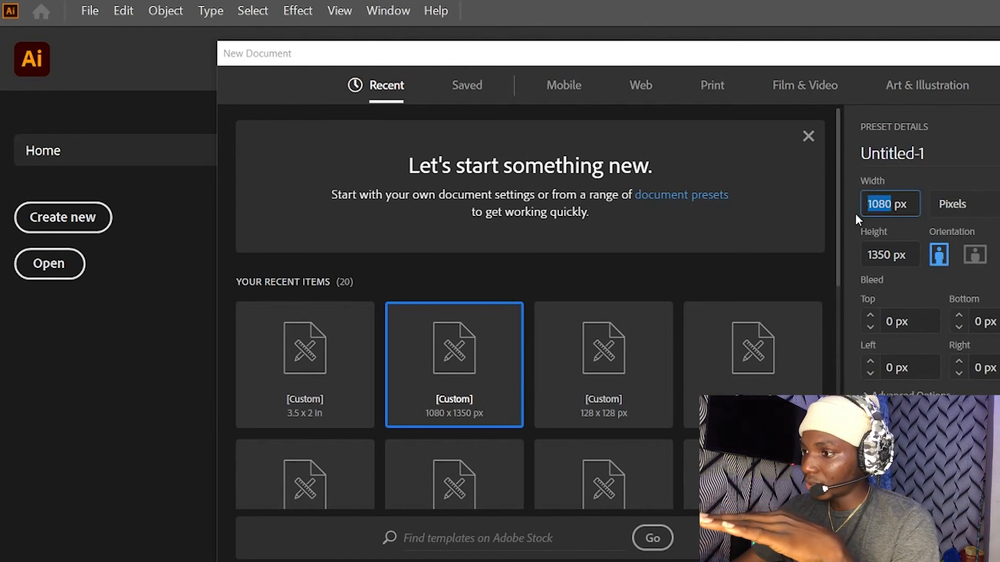
left_click(878, 255)
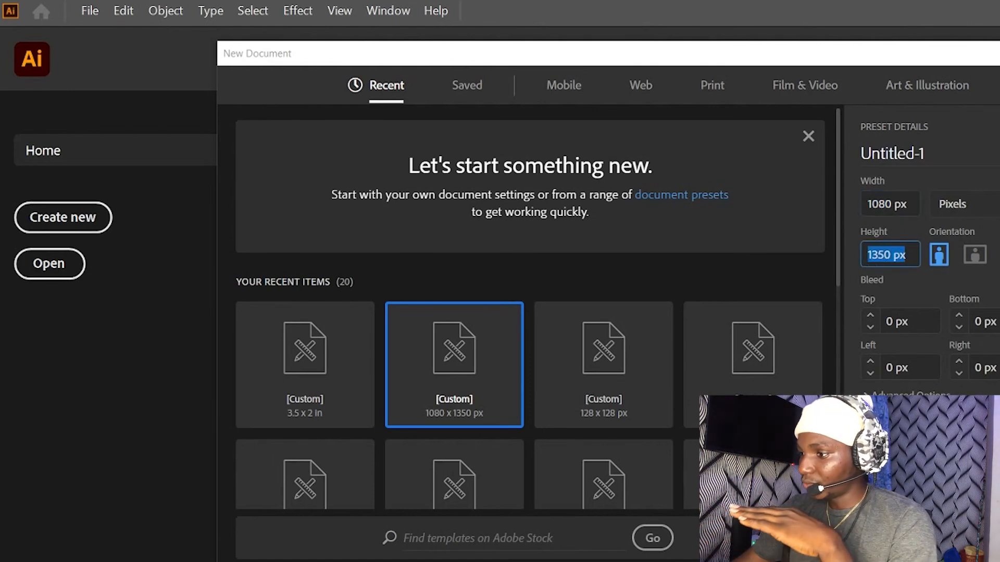
key("Return")
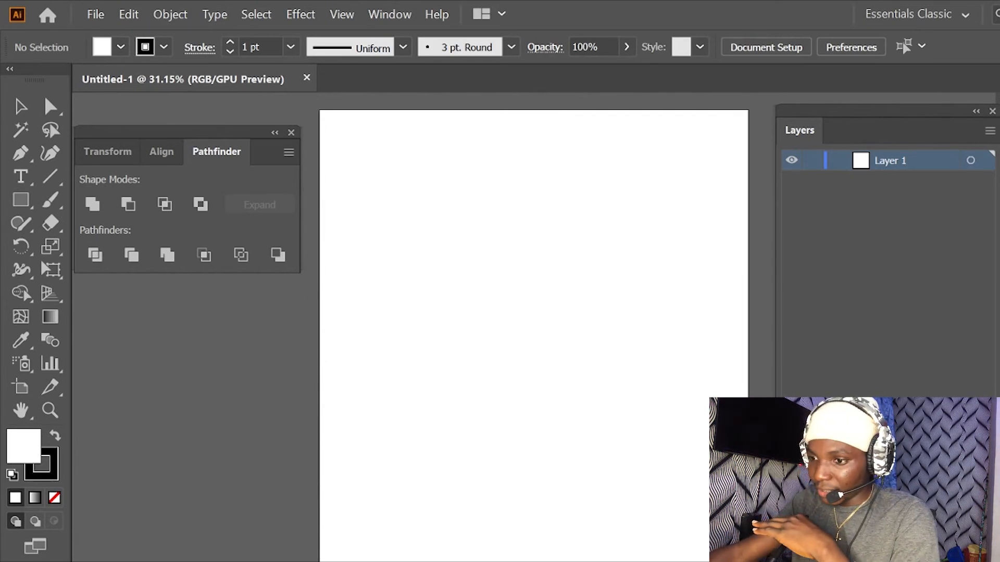
- Switch to File Explorer and look through the Pictures folder and its Cartoon Drawings subfolder for a reference photo
key("super+e")
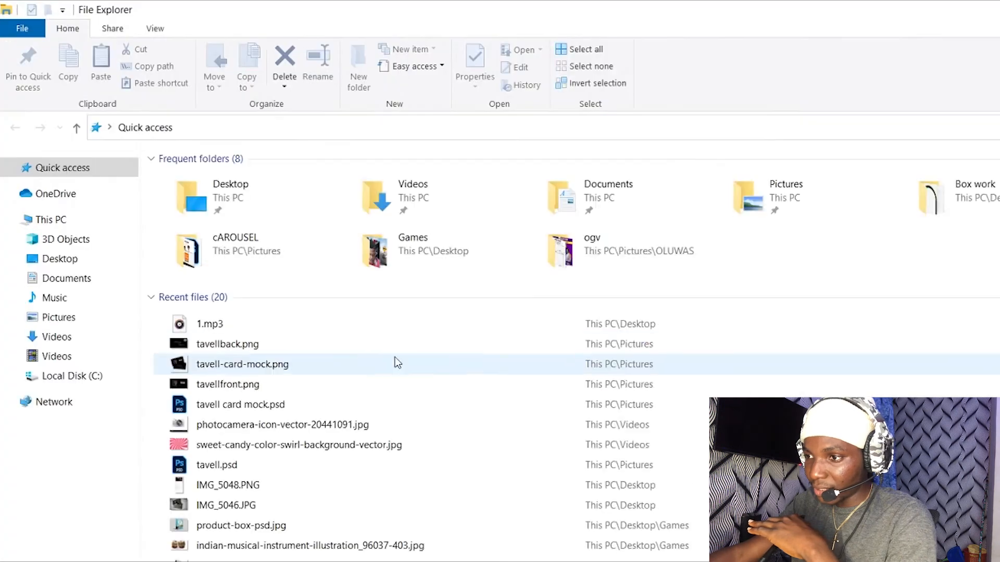
left_click(65, 317)
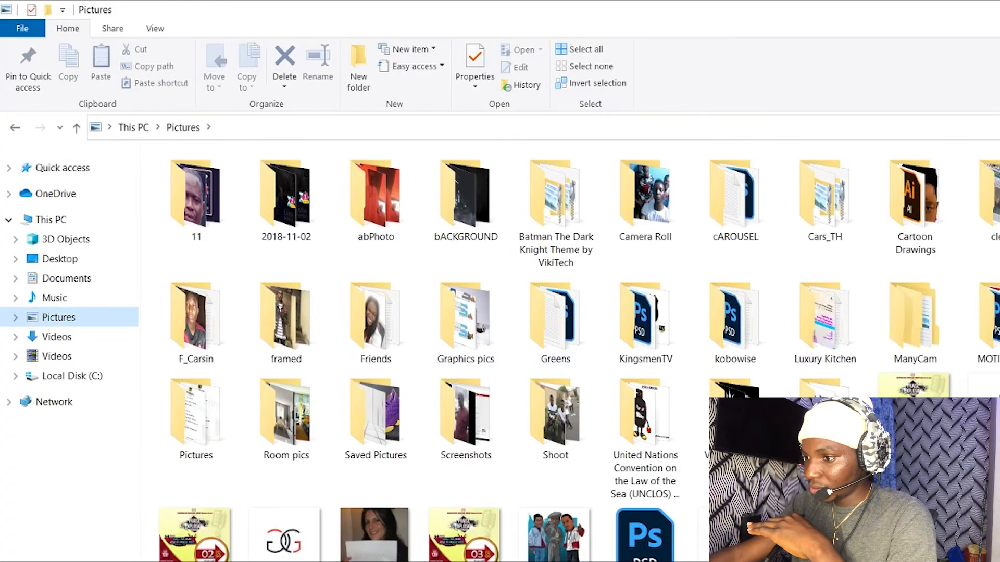
scroll(648, 451, "down", 5)
scroll(648, 451, "down", 15)
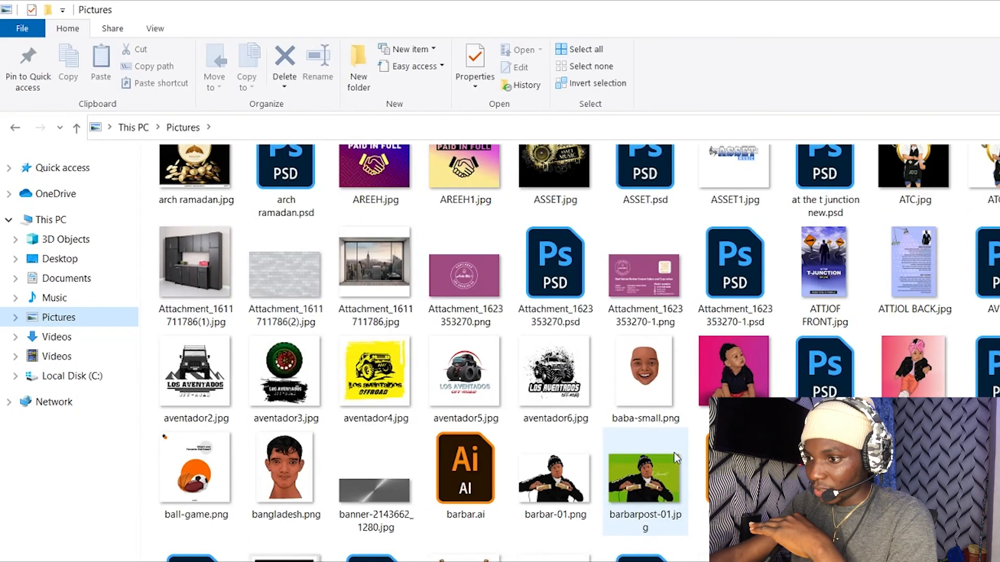
scroll(675, 457, "up", 20)
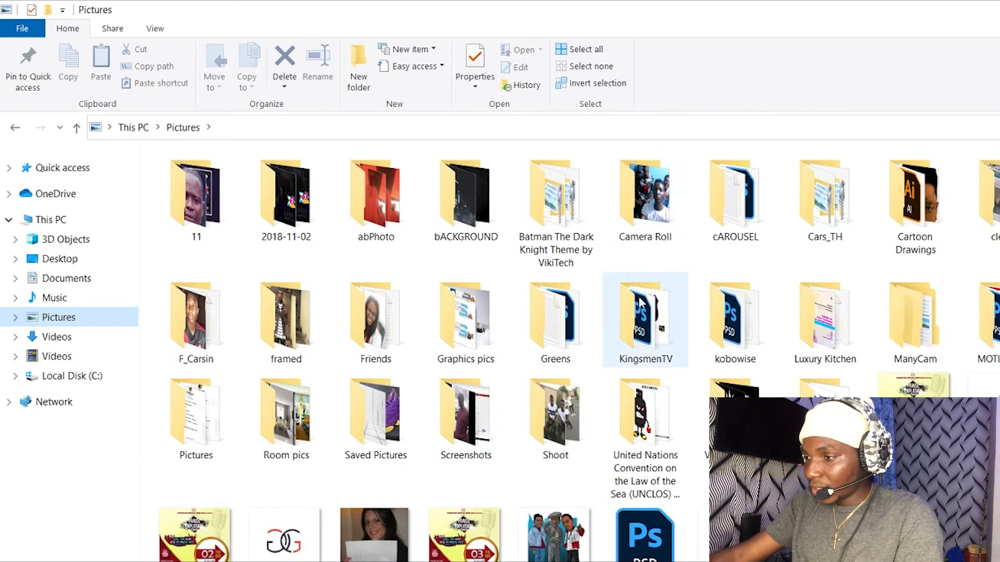
double_click(905, 210)
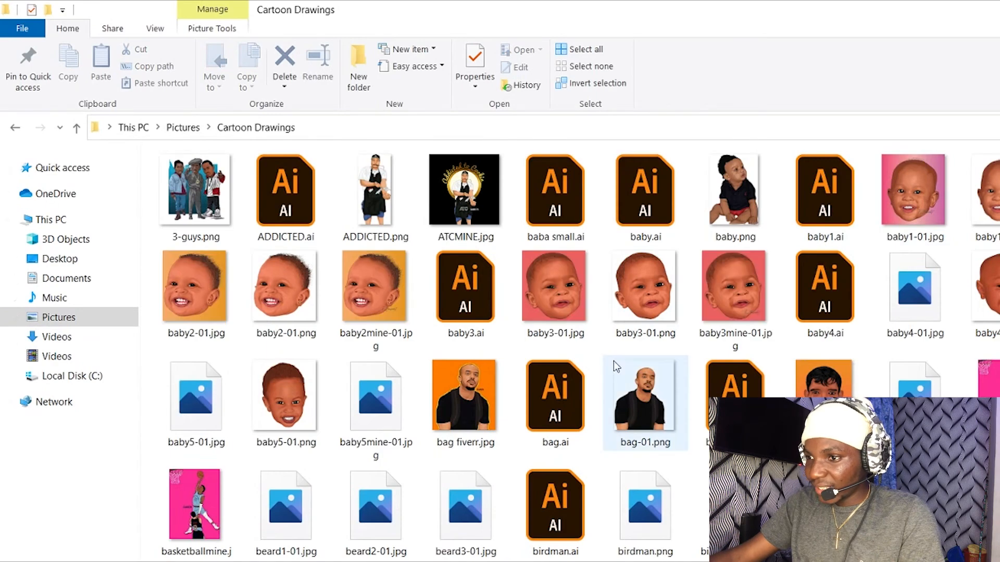
scroll(640, 354, "down", 15)
scroll(614, 366, "down", 5)
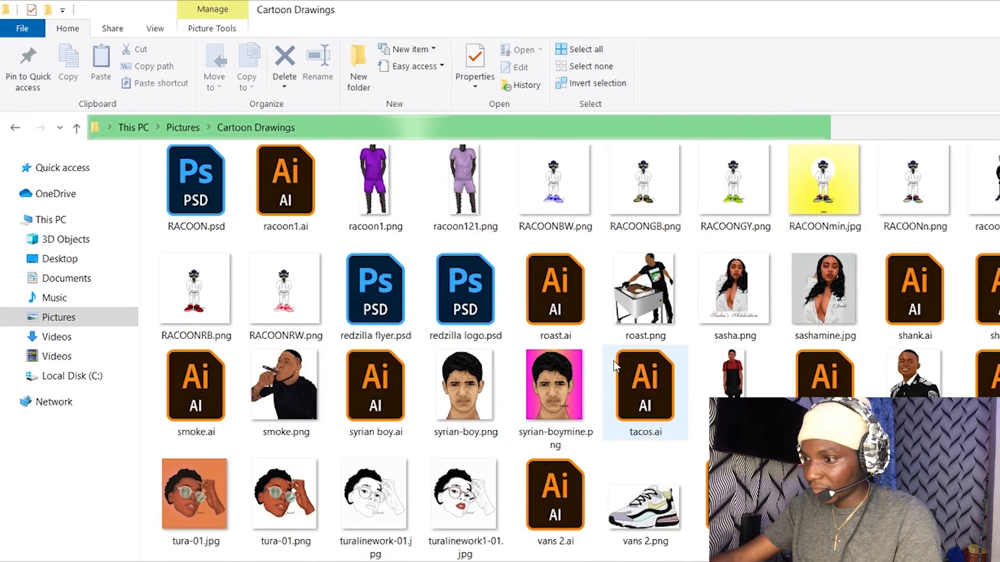
scroll(613, 361, "up", 20)
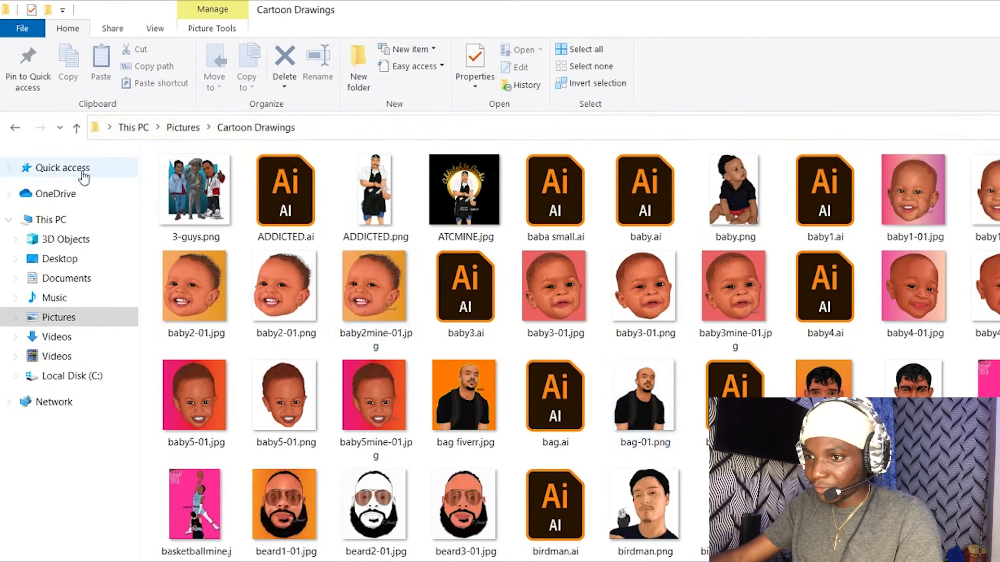
left_click(15, 127)
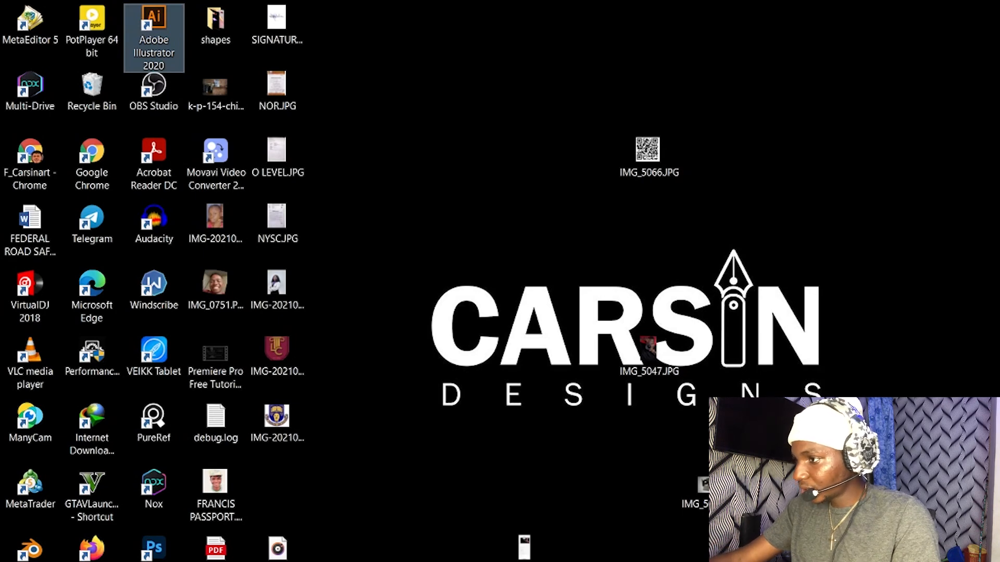
- Open the iphone folder from the desktop and go into its 118APPLE subfolder
double_click(995, 232)
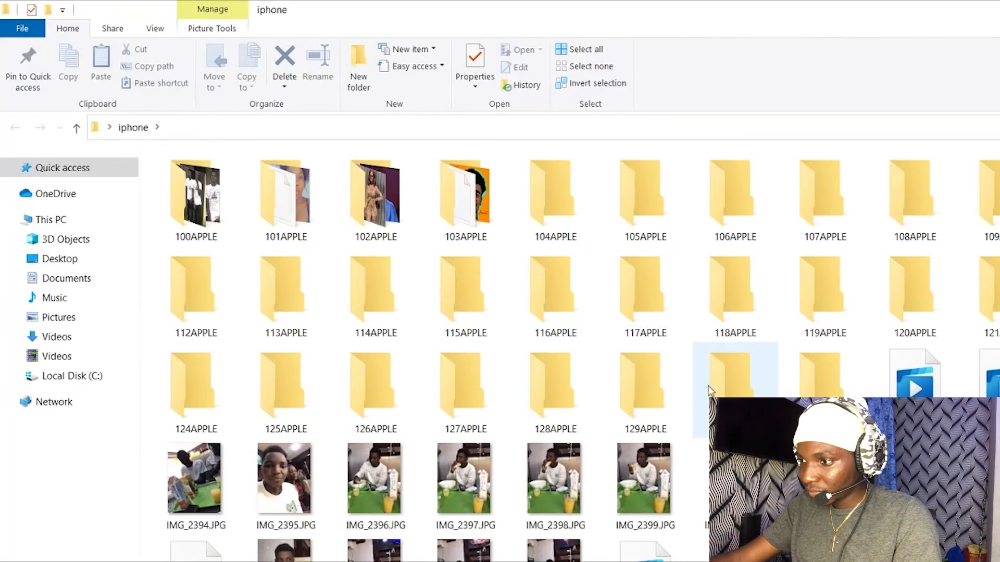
scroll(716, 383, "down", 3)
scroll(733, 380, "down", 2)
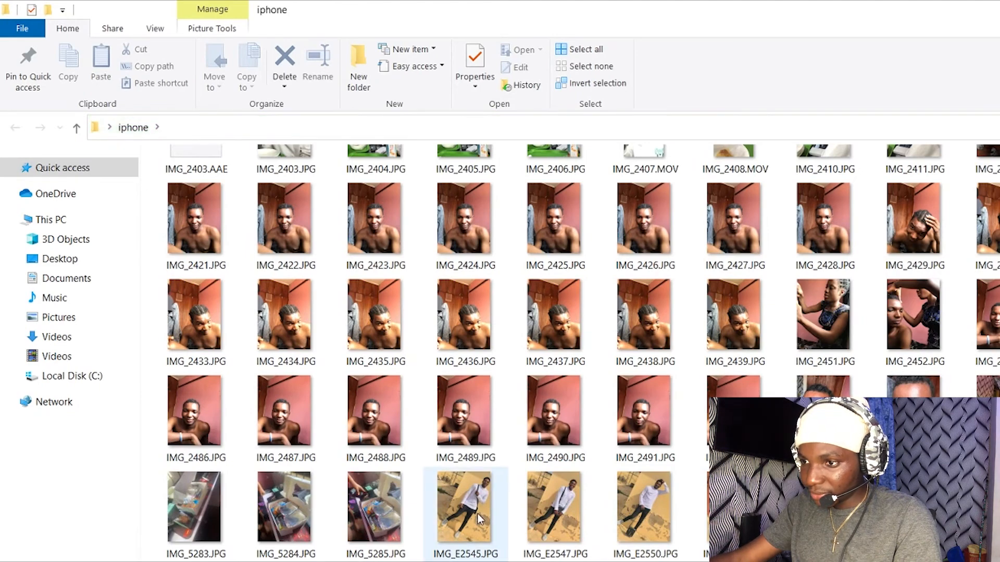
scroll(479, 518, "up", 3)
scroll(479, 518, "up", 2)
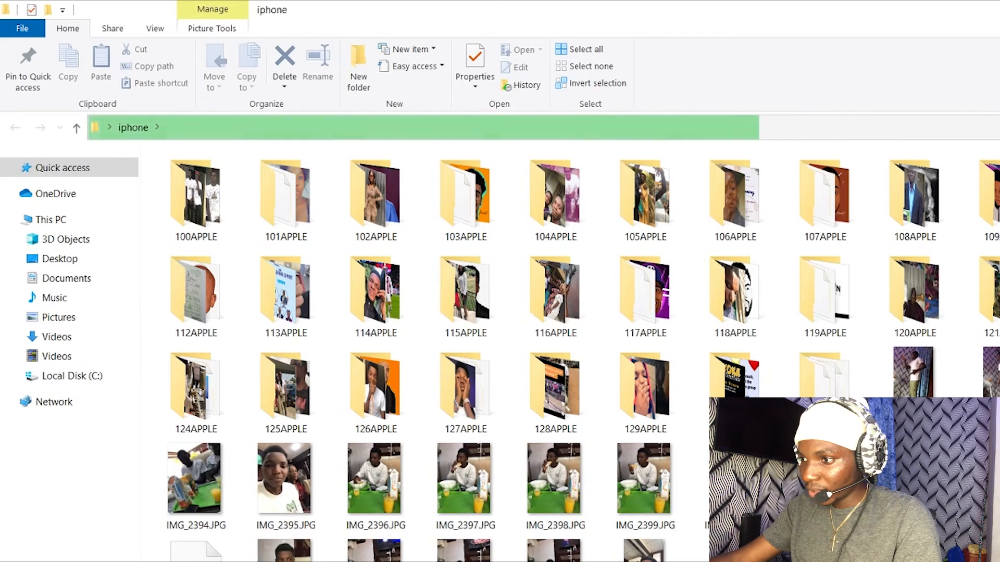
double_click(704, 309)
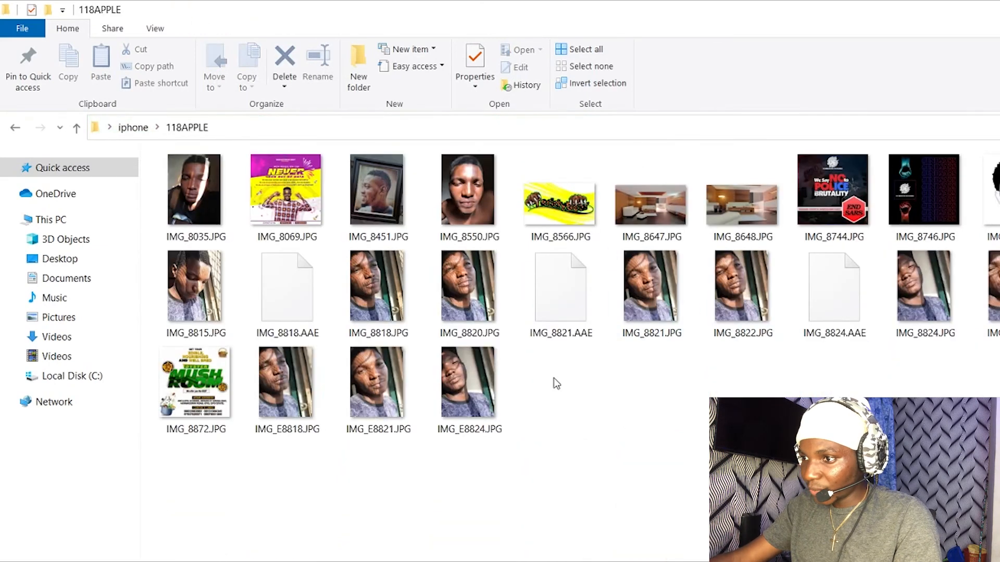
- Bring the close-up portrait IMG_8550.JPG from the 118APPLE folder into the new Illustrator document as a linked image
mouse_move(478, 206)
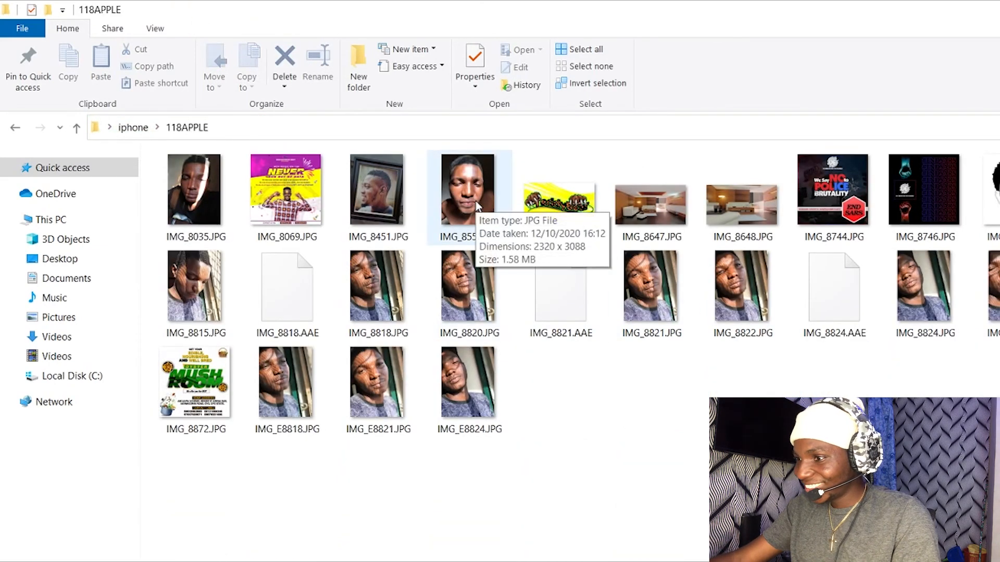
left_click_drag(479, 204, 467, 235)
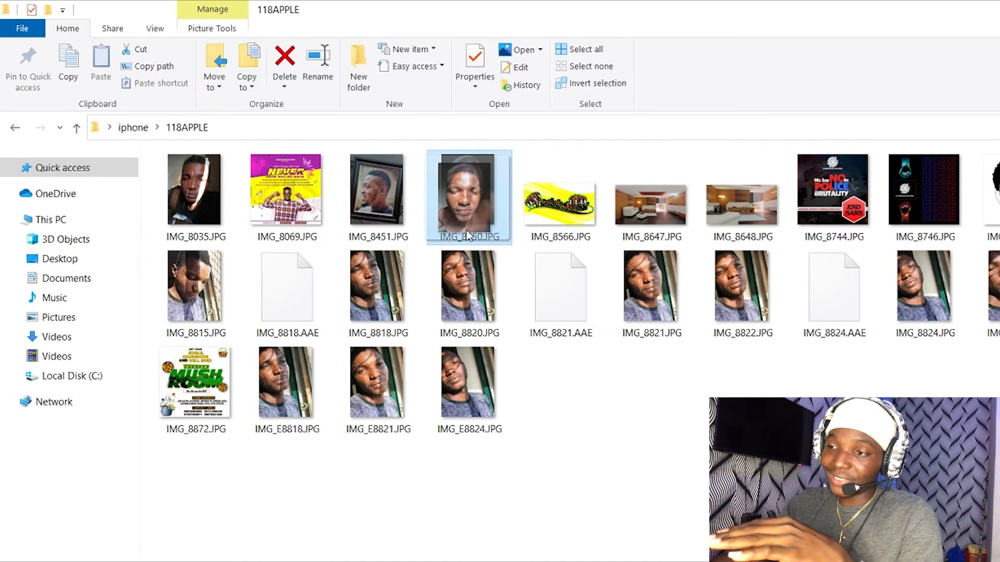
left_click_drag(467, 235, 476, 209)
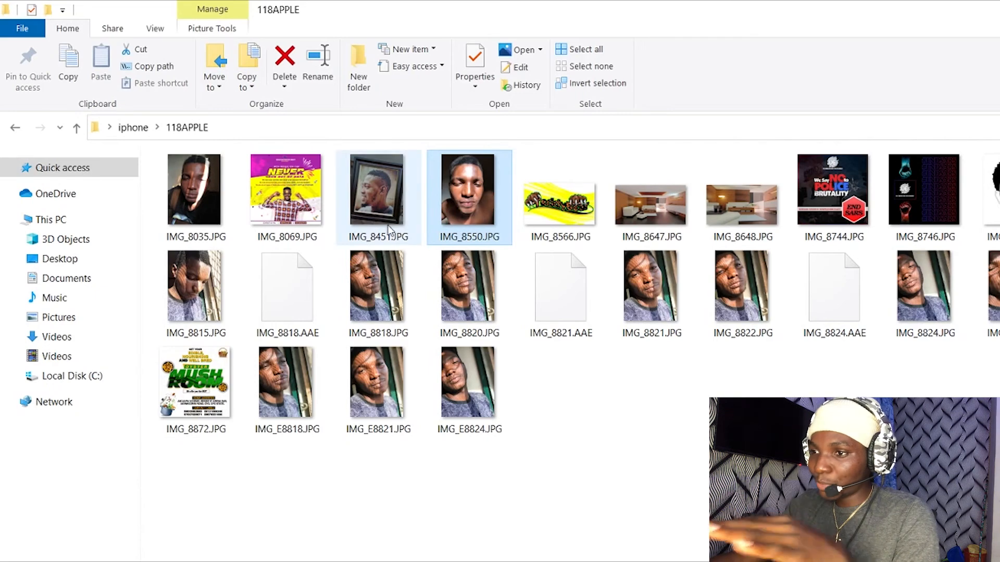
left_click_drag(471, 203, 427, 561)
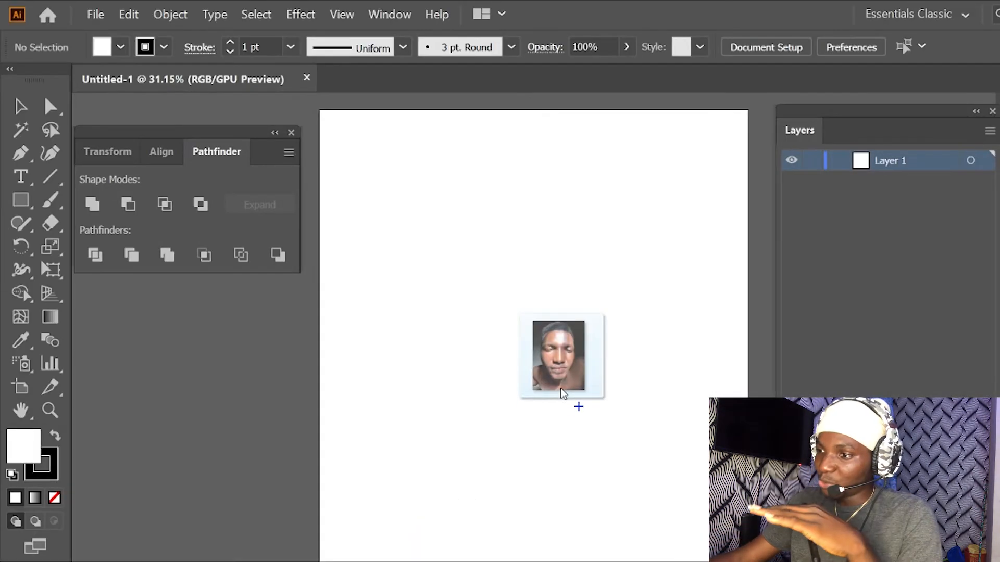
left_click(562, 394)
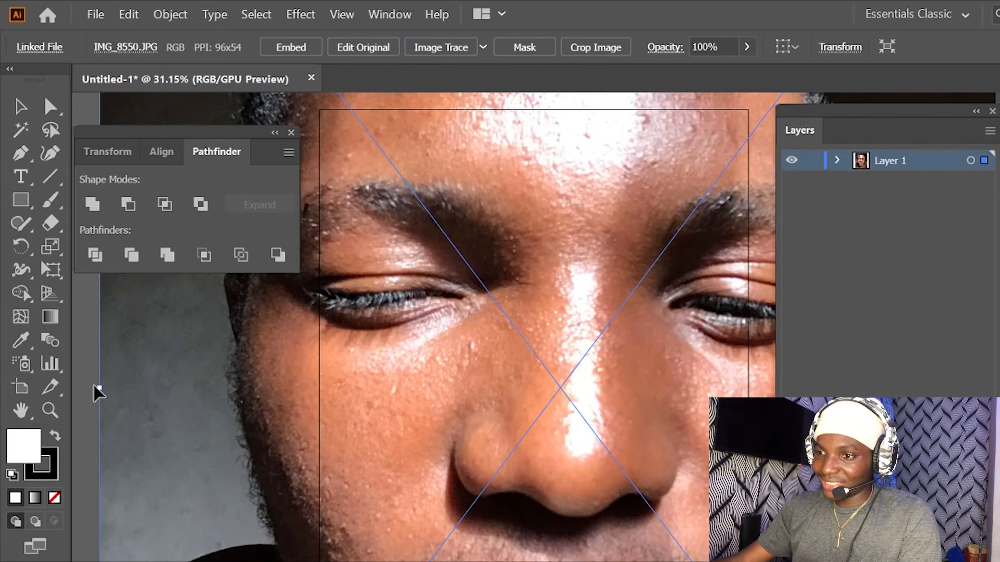
- Scale the portrait down to fit within the artboard's width, position it there, and lock Layer 1
left_click_drag(97, 389, 370, 364)
mouse_move(498, 374)
left_mouse_down()
mouse_move(508, 380)
mouse_move(484, 367)
mouse_move(498, 379)
left_mouse_up()
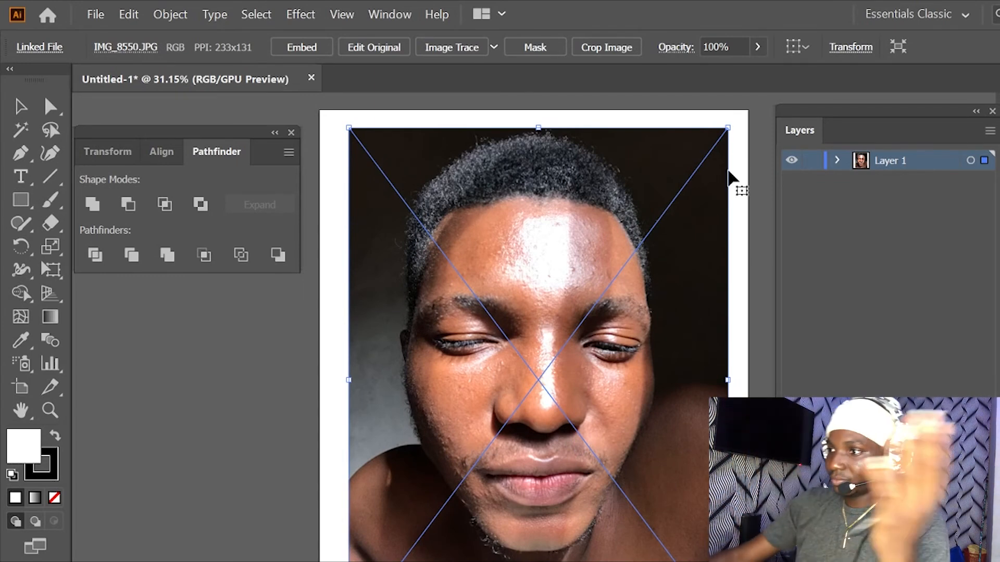
left_click(812, 162)
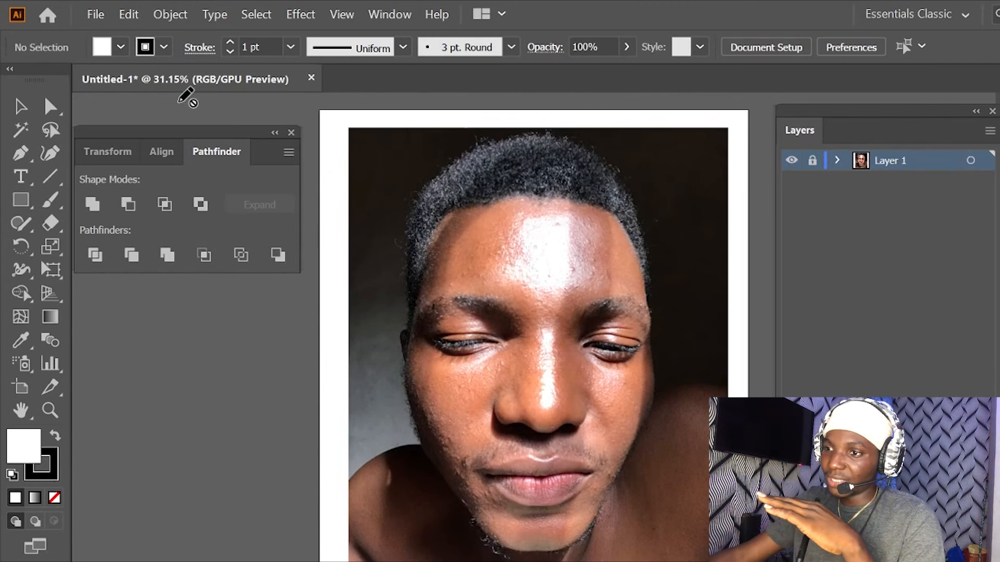
- Unlock Layer 1 and start the Place command to import another file
left_click(101, 13)
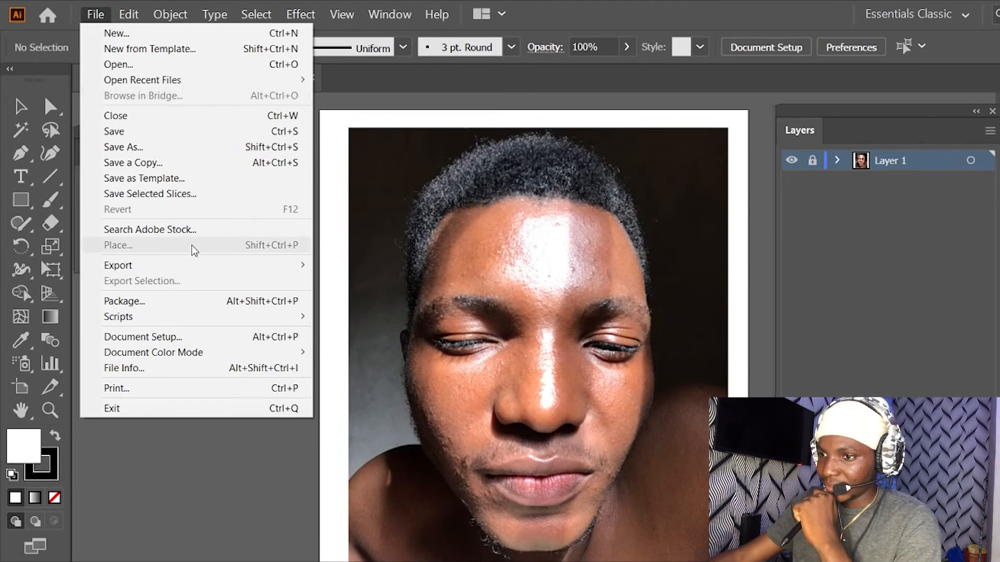
left_click(810, 161)
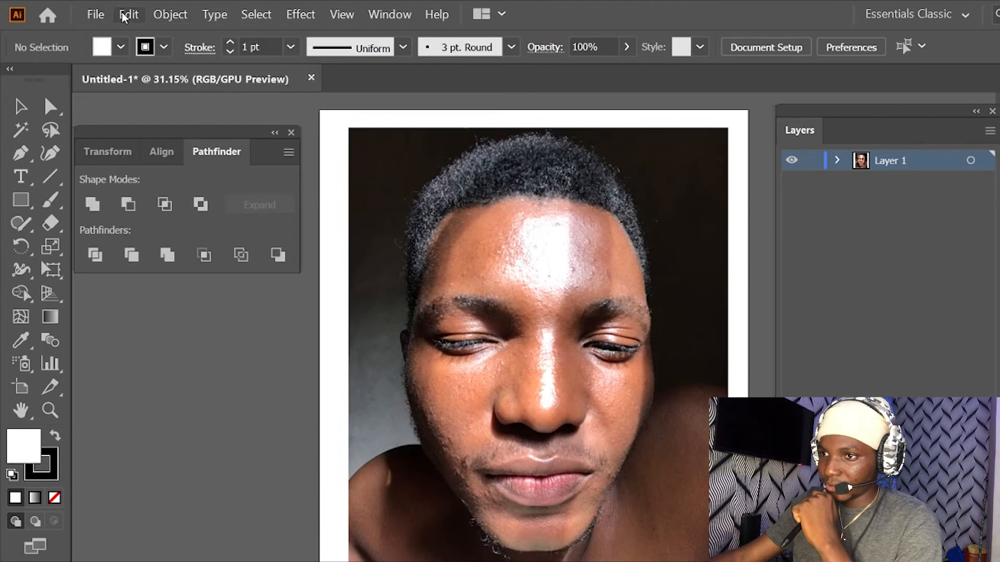
left_click(96, 14)
left_click(155, 248)
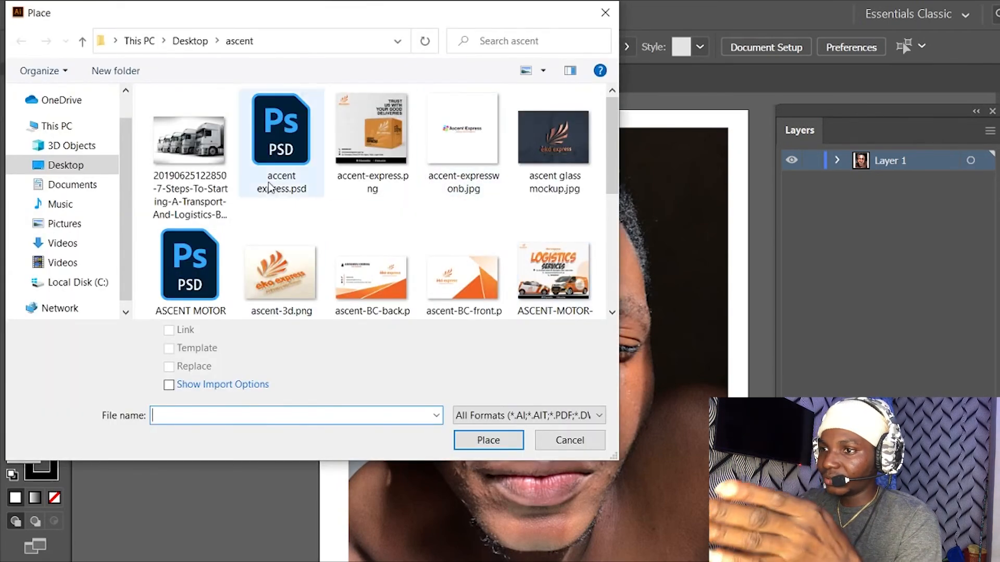
- Move the Place dialog towards the middle of the window and look through the ascent folder on the Desktop for an image
left_click_drag(345, 10, 509, 49)
scroll(578, 236, "down", 1)
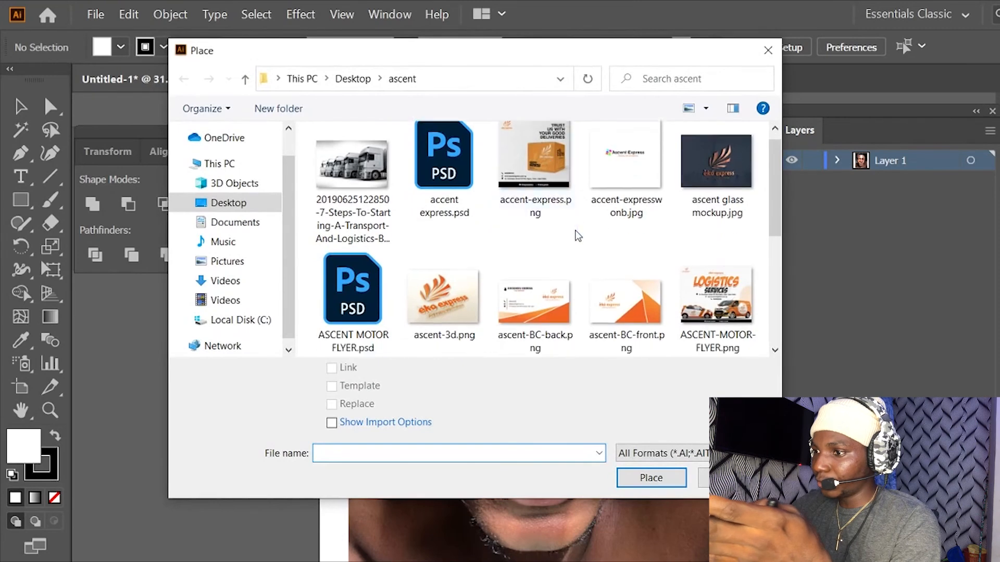
scroll(577, 234, "down", 5)
left_click(250, 203)
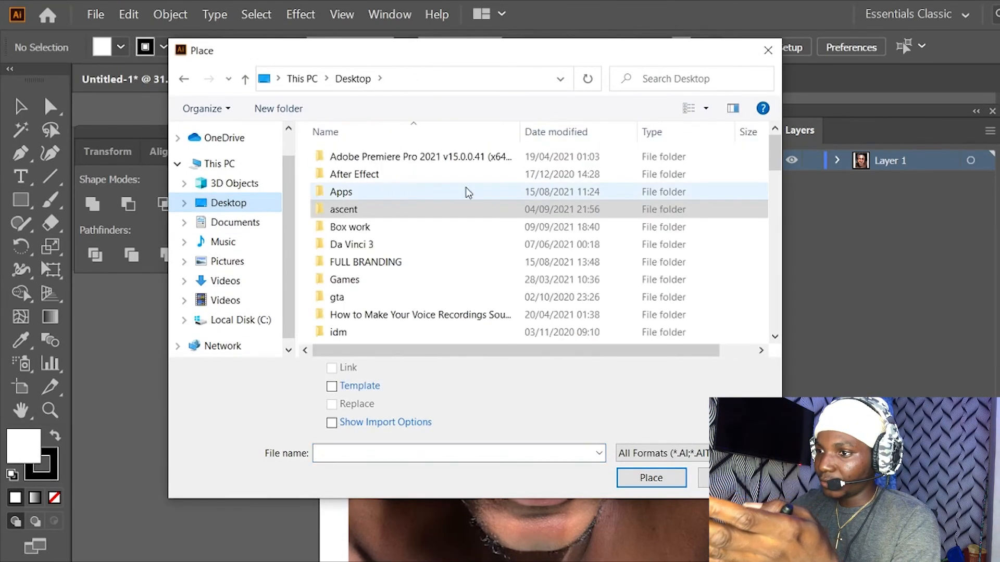
double_click(360, 210)
scroll(599, 211, "down", 5)
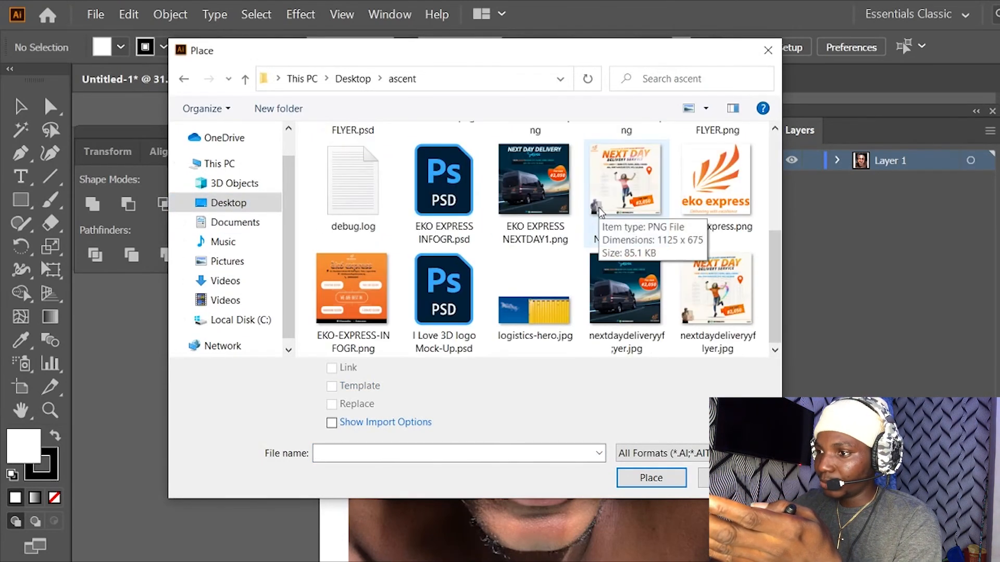
- Place the time-background alarm clock image from the Documents folder as a linked image over the upper portrait, and delete it again
left_click(234, 222)
scroll(467, 236, "down", 5)
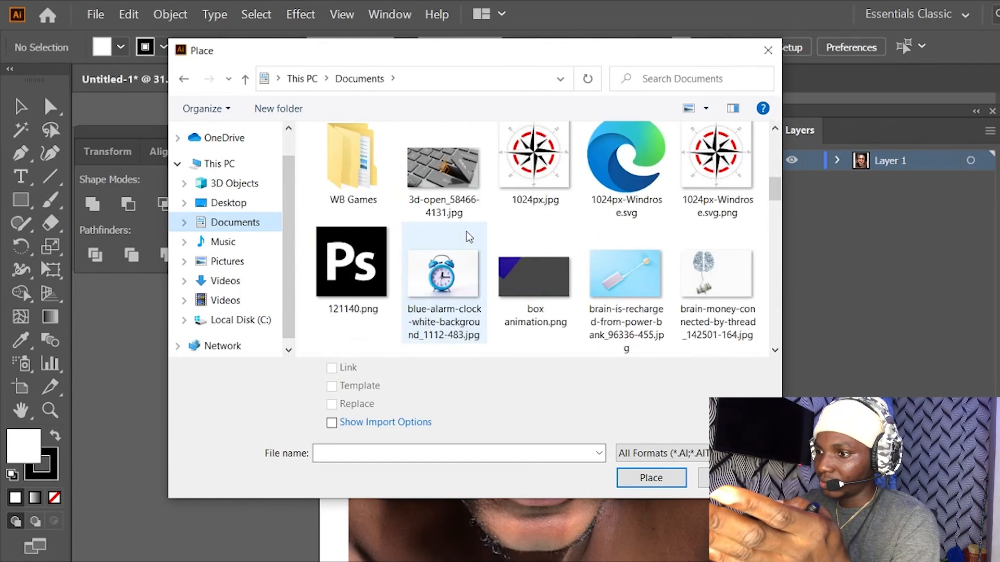
scroll(467, 231, "down", 3)
scroll(475, 228, "down", 3)
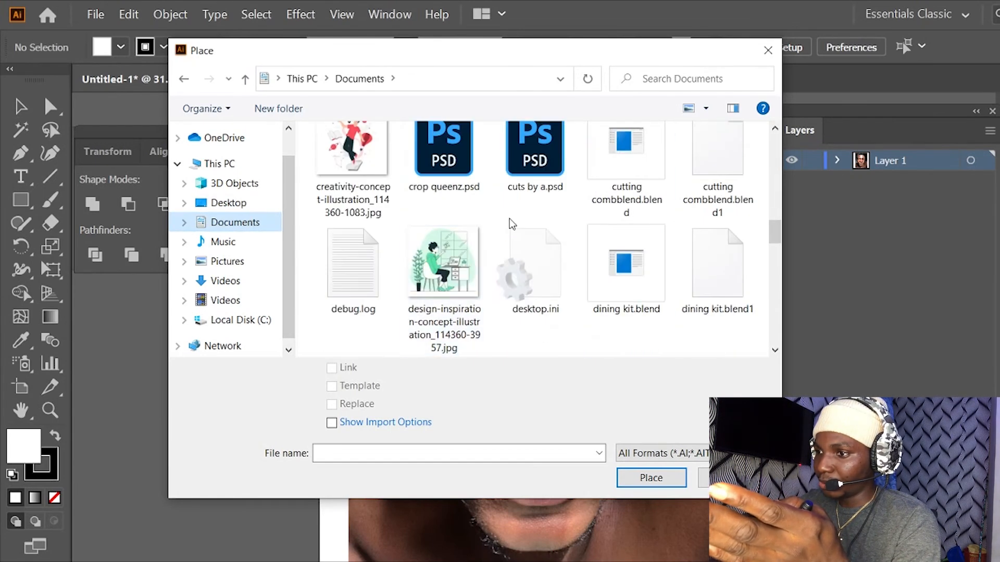
scroll(521, 221, "down", 6)
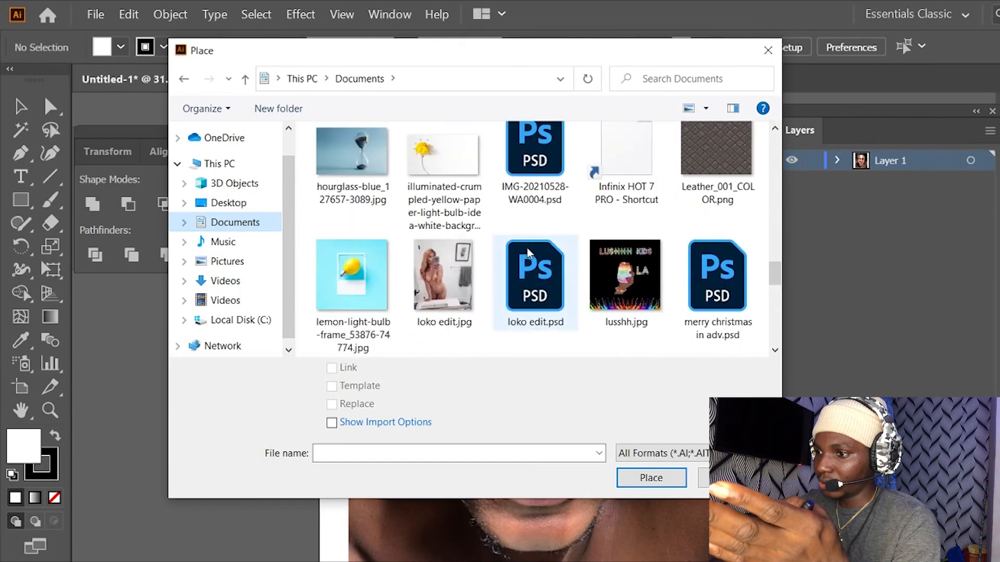
scroll(544, 247, "down", 4)
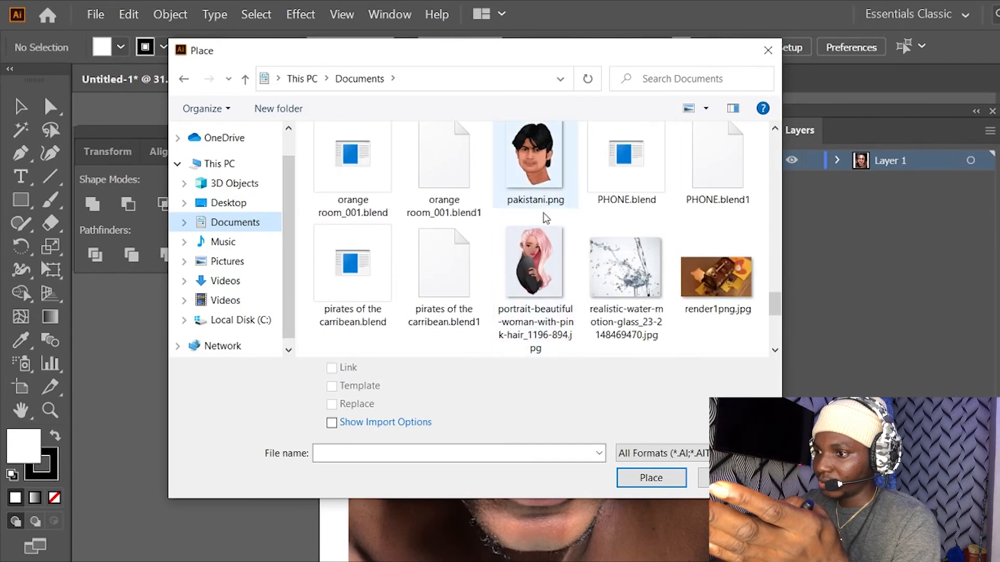
scroll(541, 234, "down", 5)
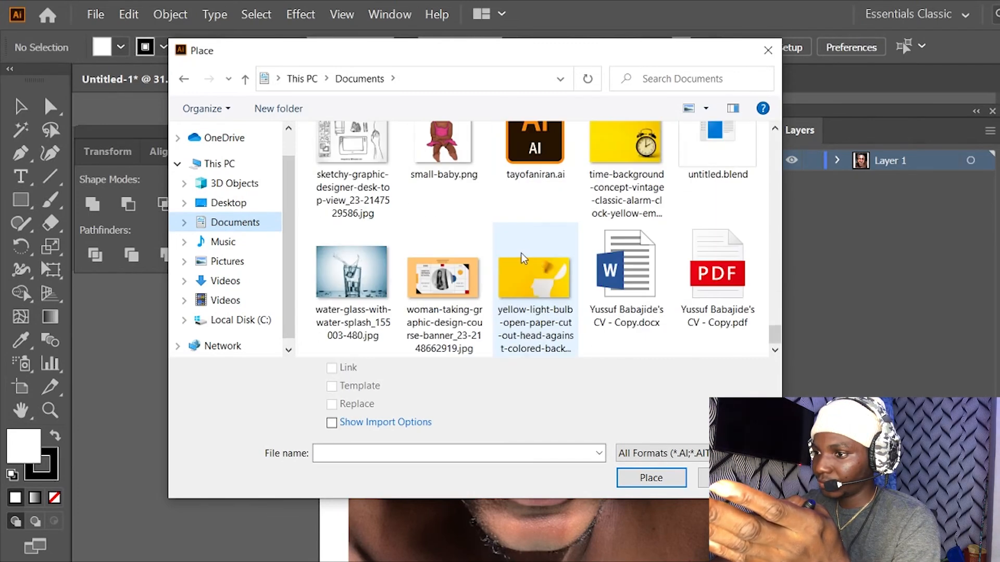
left_click(453, 159)
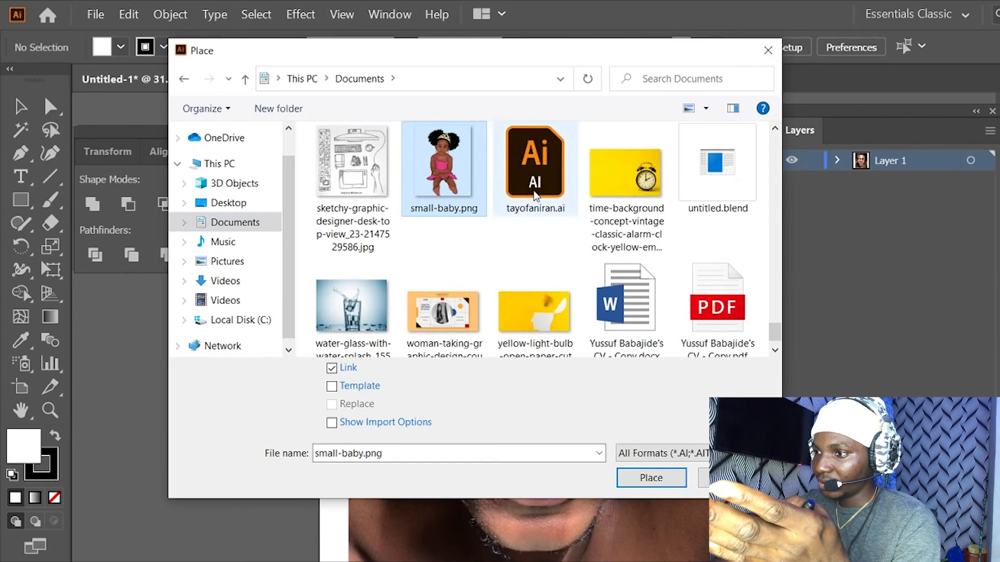
left_click(627, 190)
left_click(651, 477)
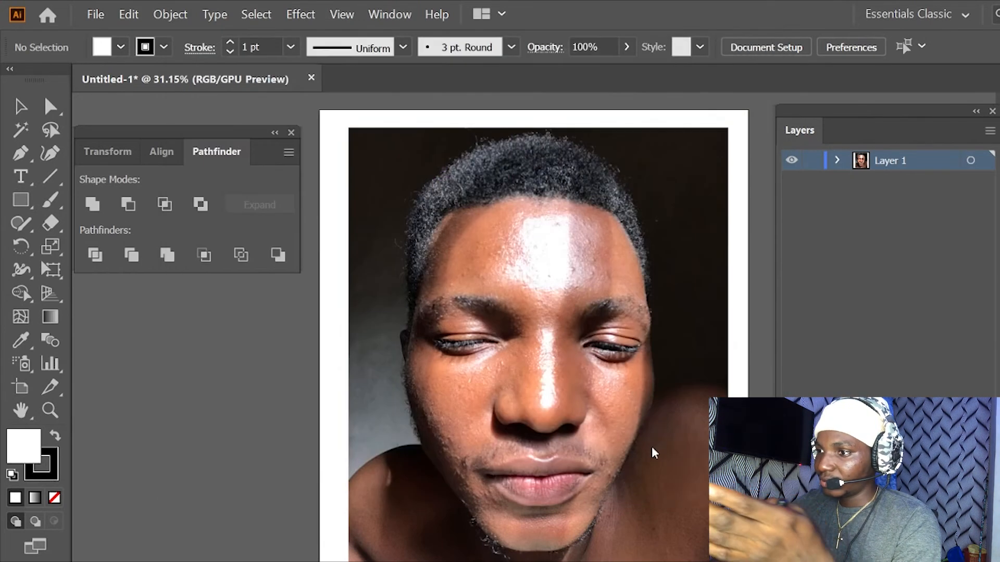
left_click_drag(360, 153, 712, 387)
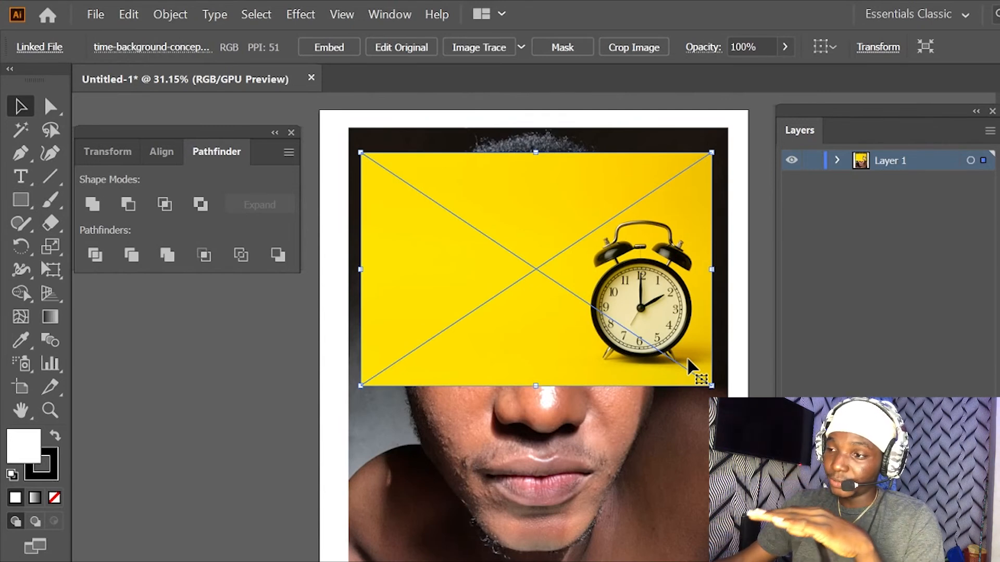
key("Delete")
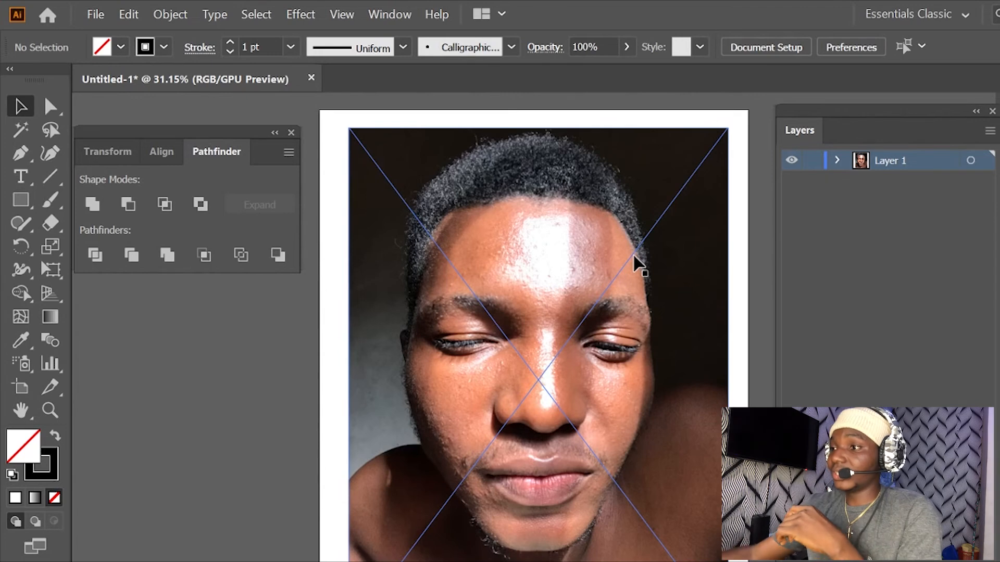
- Lower the opacity of the portrait image to 82%
left_click(484, 205)
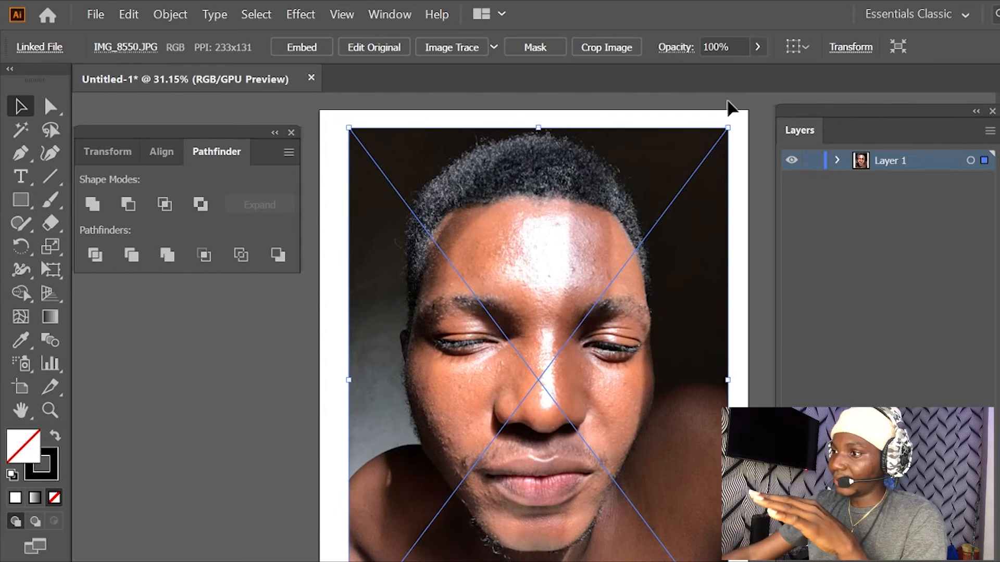
left_click(757, 48)
left_click_drag(749, 73, 740, 73)
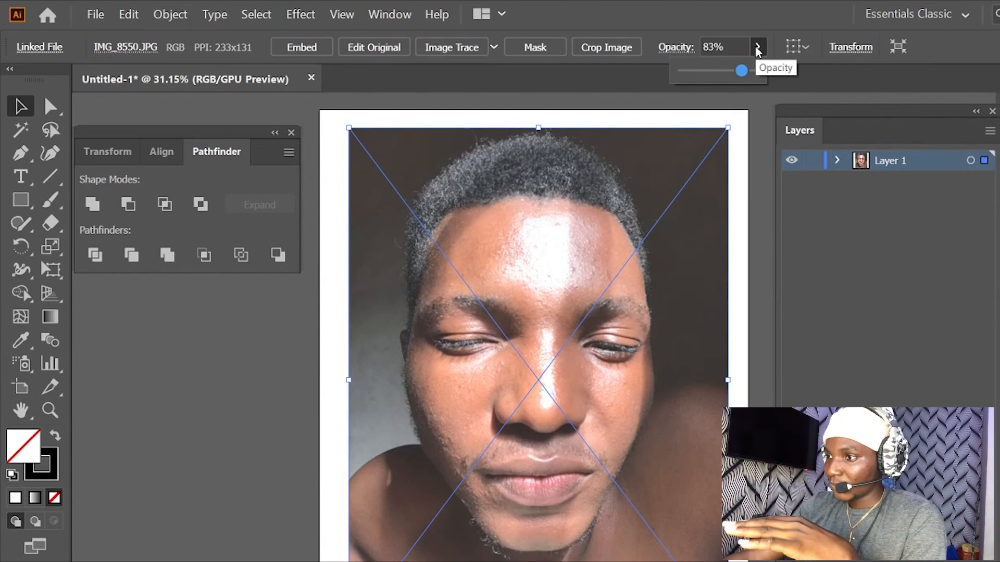
left_click_drag(741, 70, 689, 73)
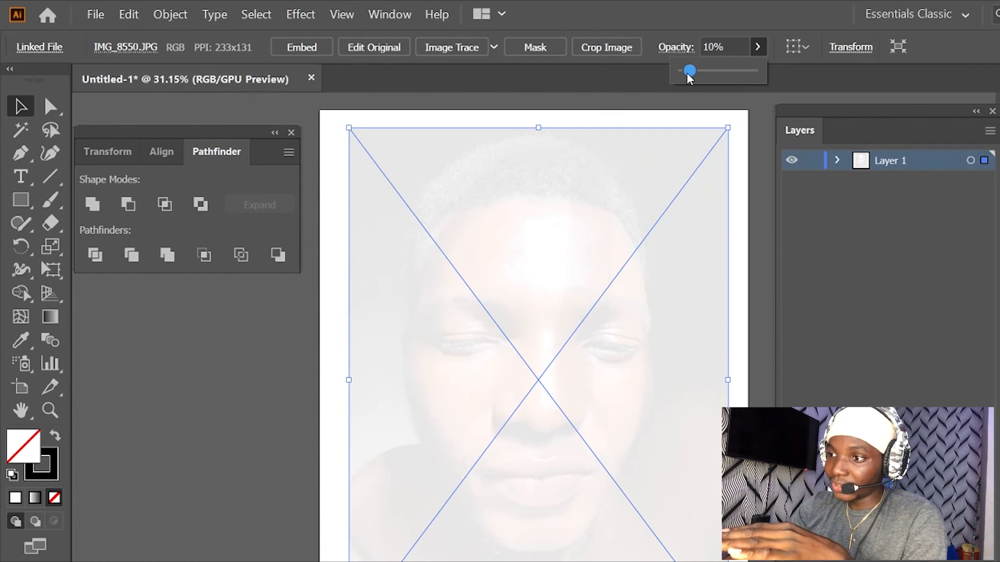
left_click_drag(689, 73, 742, 74)
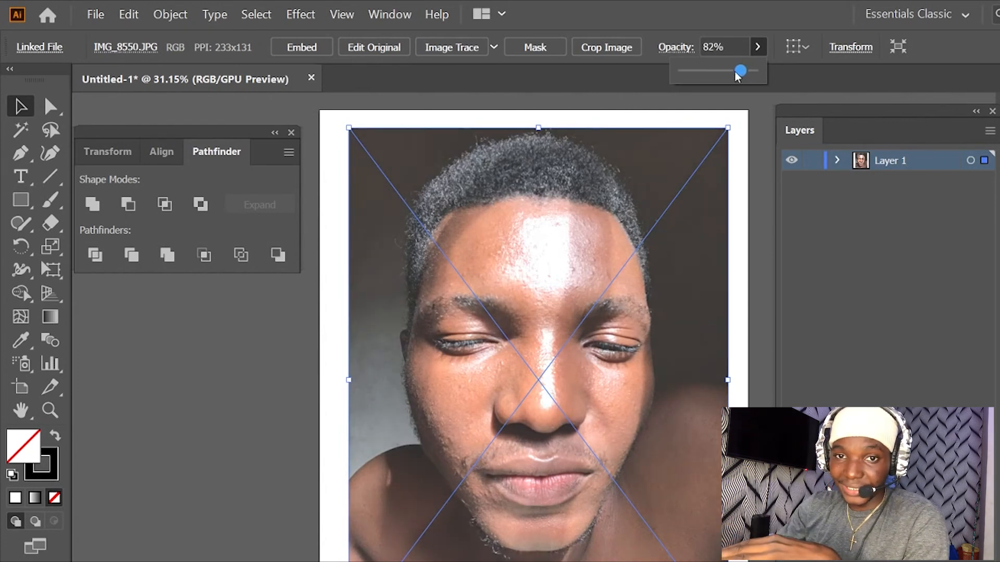
left_click(758, 47)
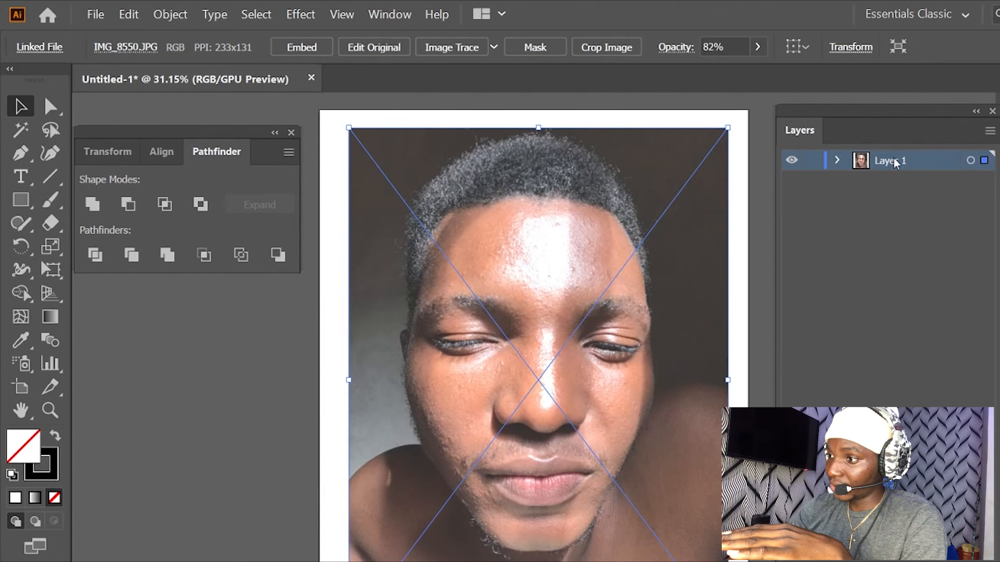
- Lock Layer 1 and add a new layer above it
left_click(812, 162)
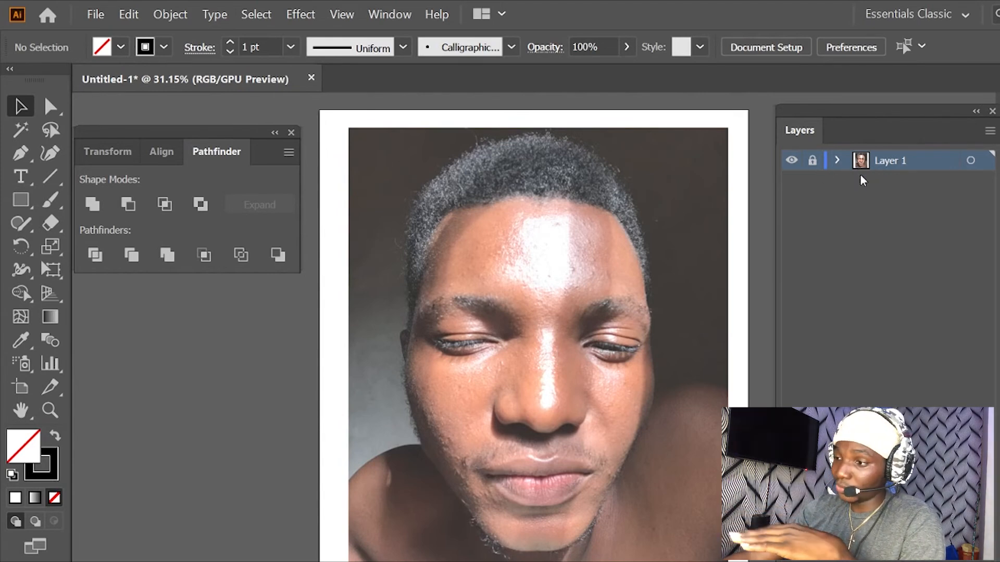
key("ctrl+l")
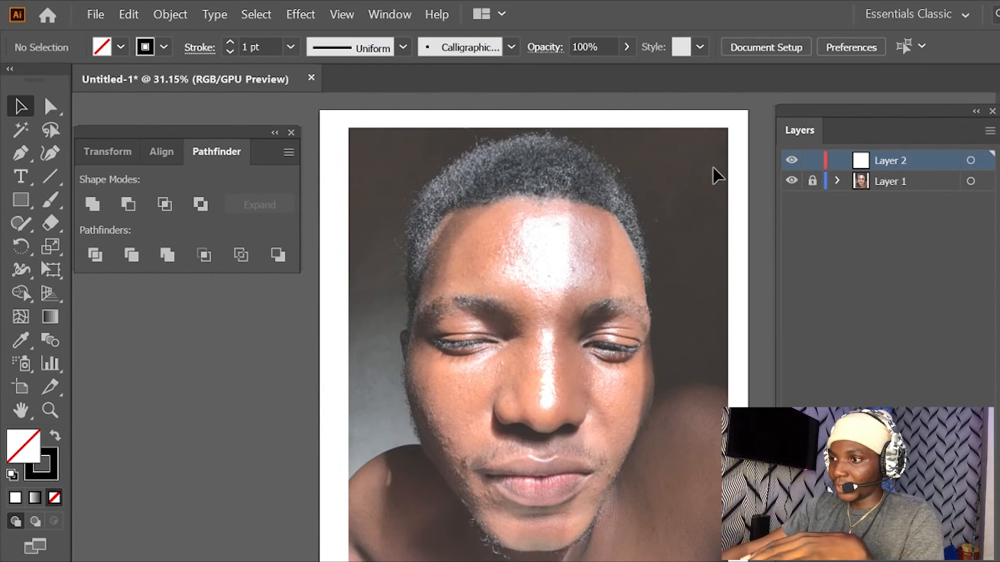
- Paint seven long curved test strokes over the face on Layer 2 with the Paintbrush tool
left_click(54, 204)
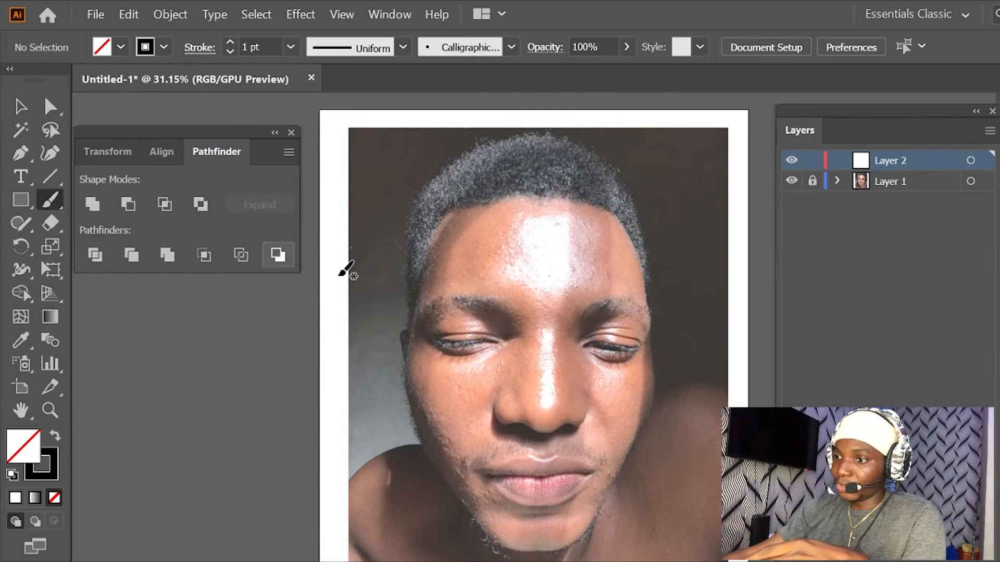
left_click_drag(484, 214, 525, 318)
left_click_drag(553, 216, 585, 328)
mouse_move(610, 240)
left_mouse_down()
mouse_move(616, 351)
mouse_move(671, 339)
mouse_move(644, 435)
left_mouse_up()
left_click_drag(495, 196, 422, 354)
left_click_drag(429, 245, 410, 440)
left_click_drag(436, 268, 504, 445)
left_click_drag(475, 267, 540, 401)
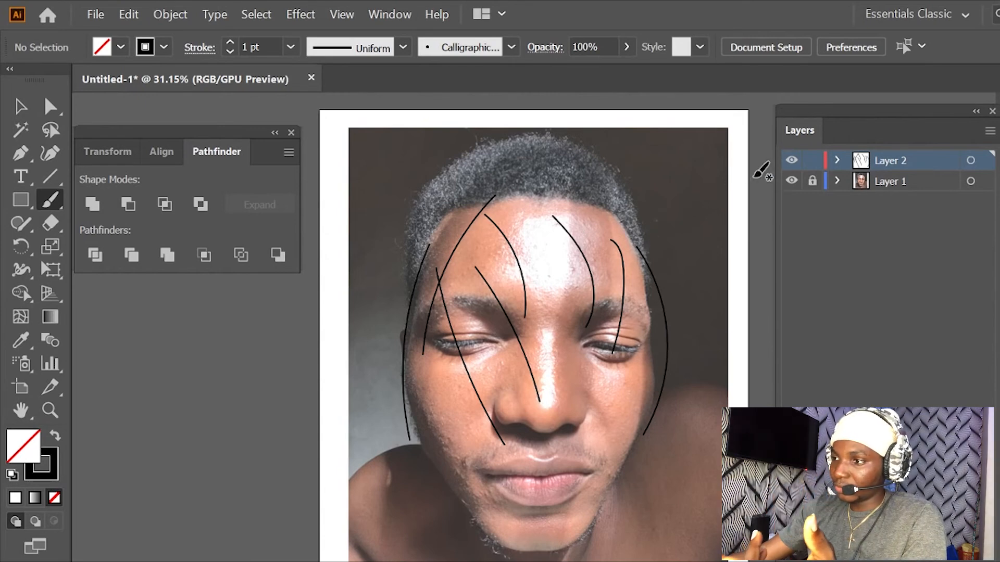
- Select all the test strokes on Layer 2 and delete them
left_click(21, 106)
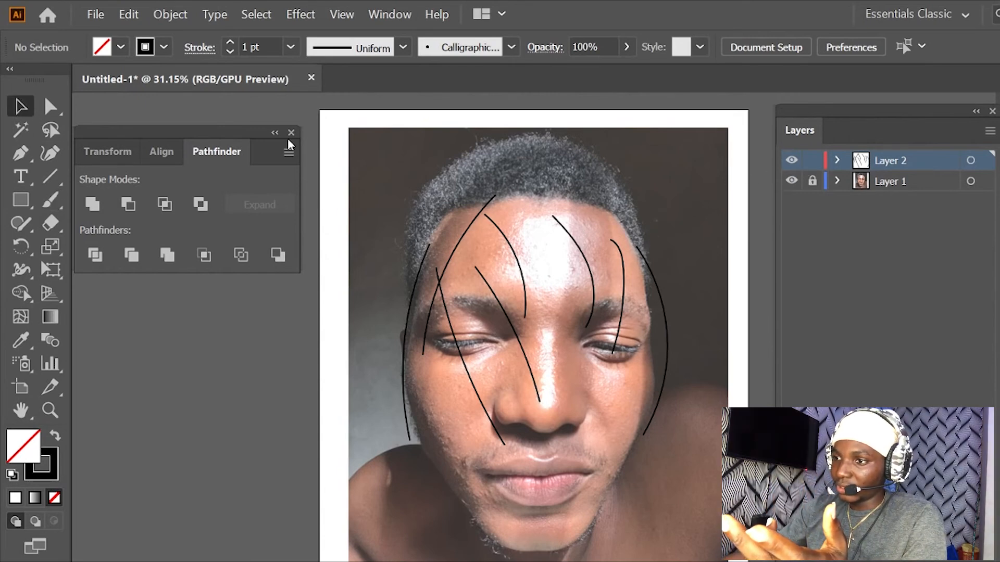
key("ctrl+a")
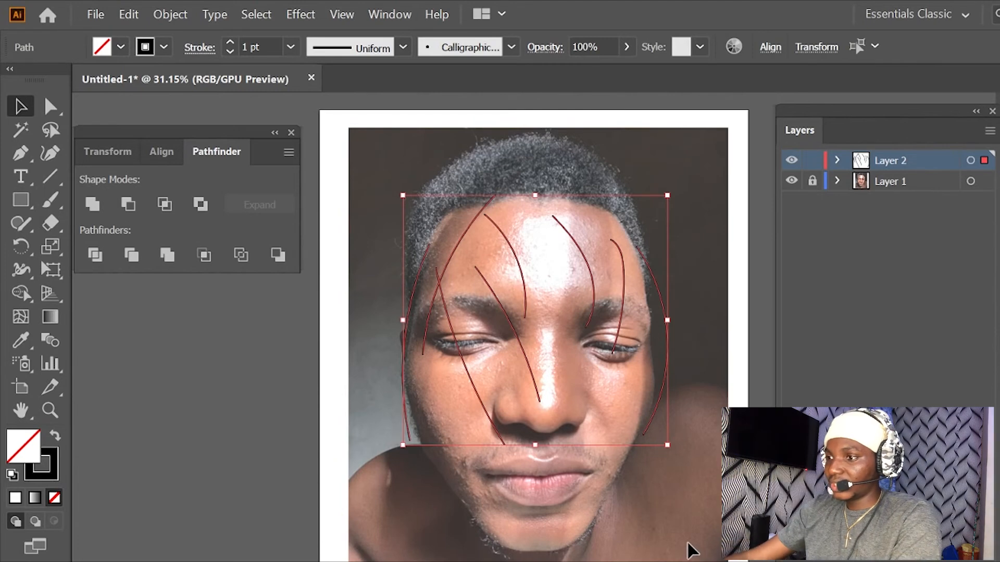
key("Delete")
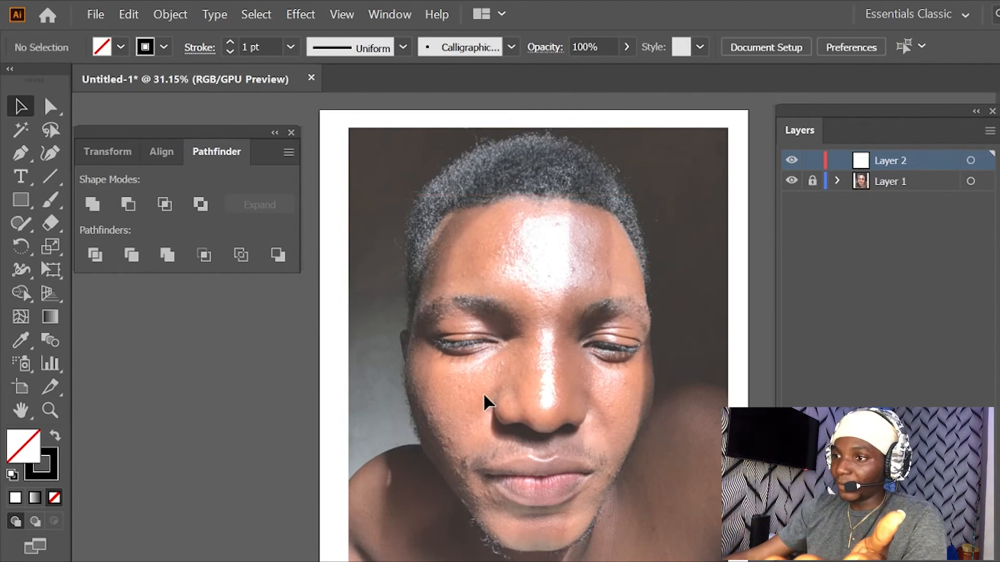
- Create a new calligraphic brush for the Paintbrush tool with a size of 3 pt
left_click(51, 200)
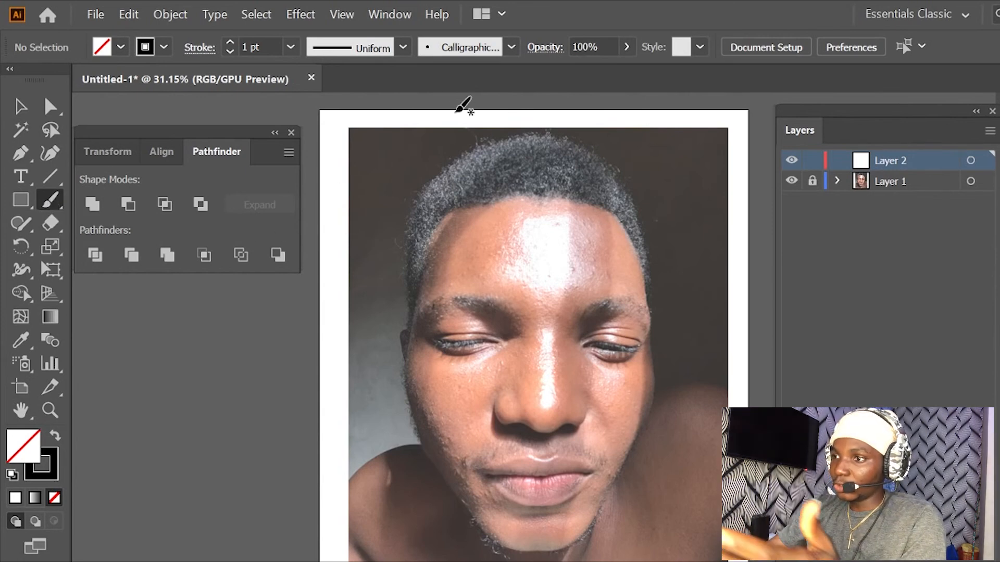
left_click(511, 50)
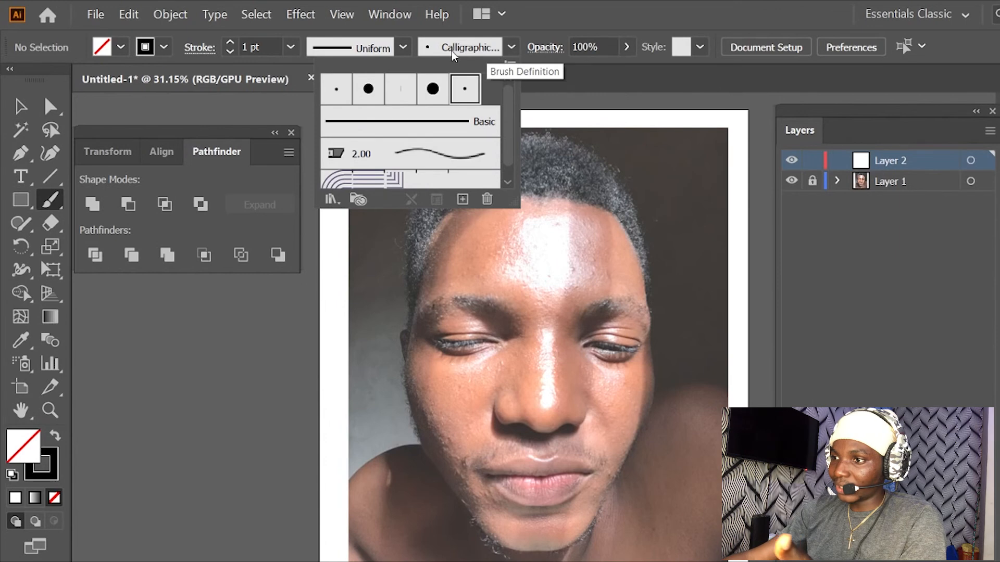
left_click(463, 200)
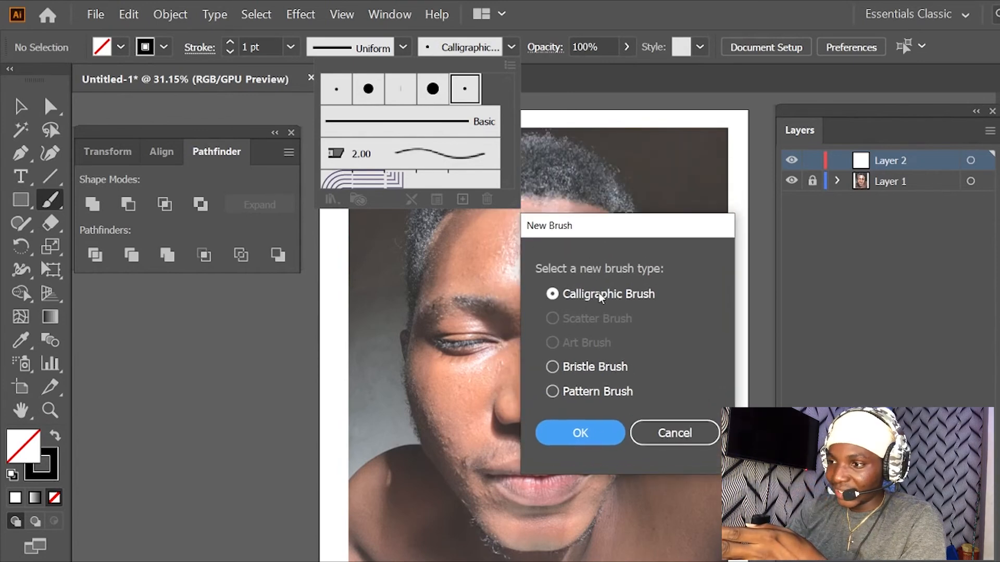
left_click(591, 432)
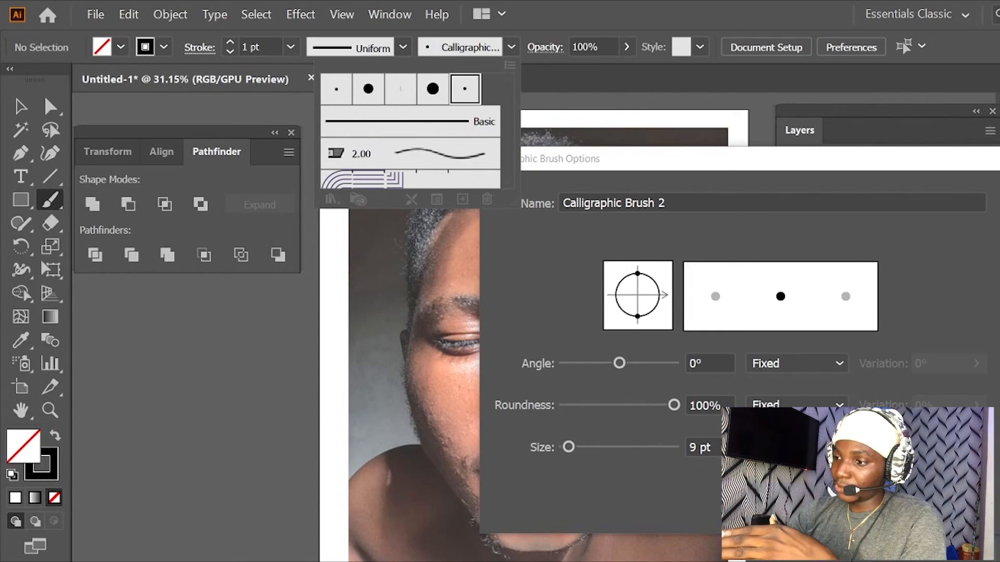
double_click(694, 447)
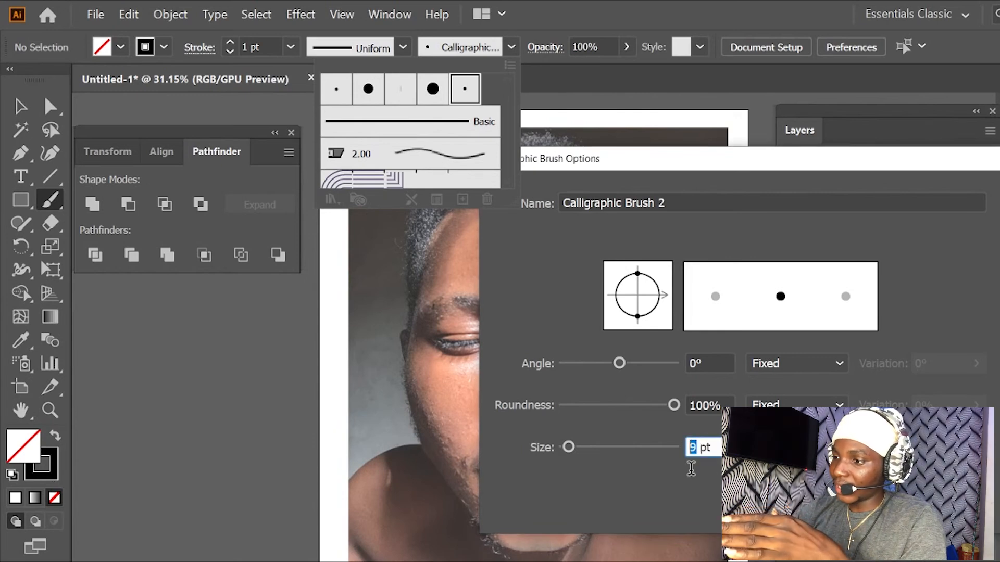
type("3")
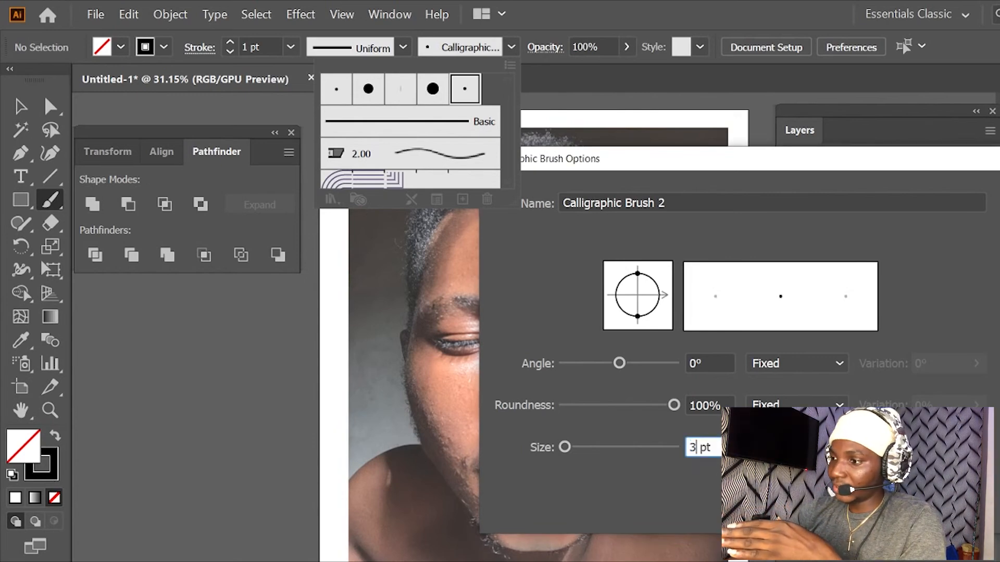
key("Tab")
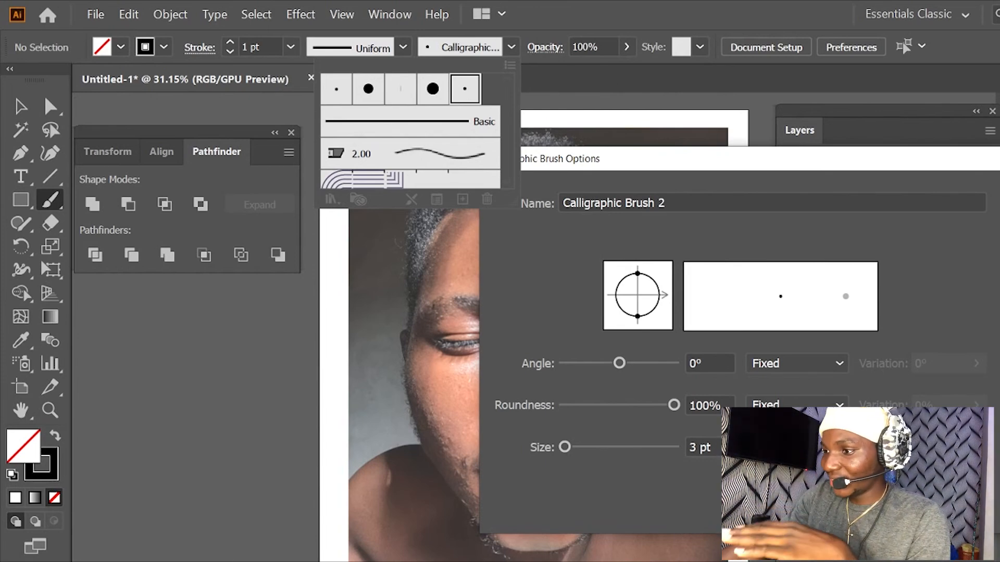
key("Return")
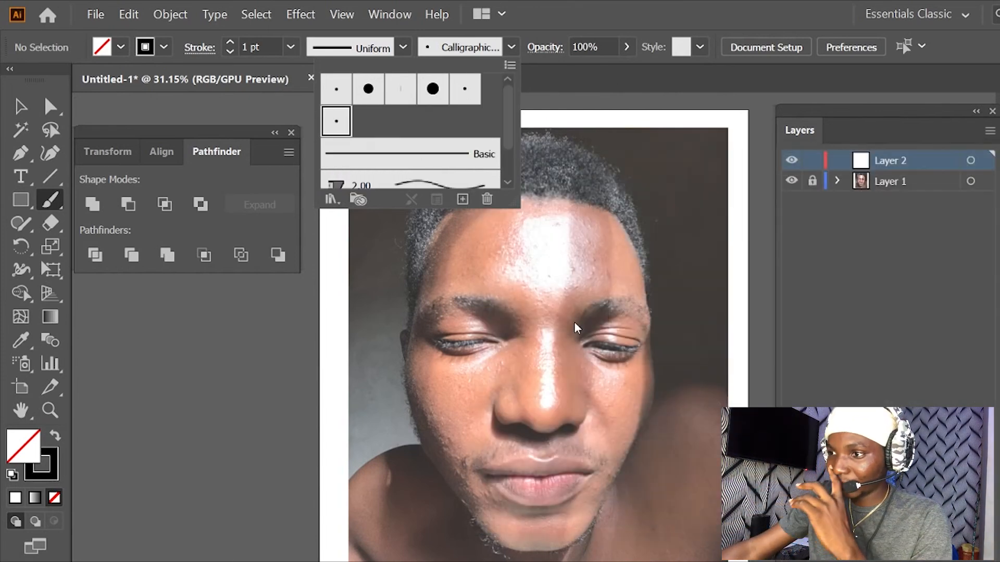
left_click(514, 48)
- Try out the new 3 pt calligraphic brush with seven curved strokes across the face on Layer 2
left_click_drag(415, 195, 501, 462)
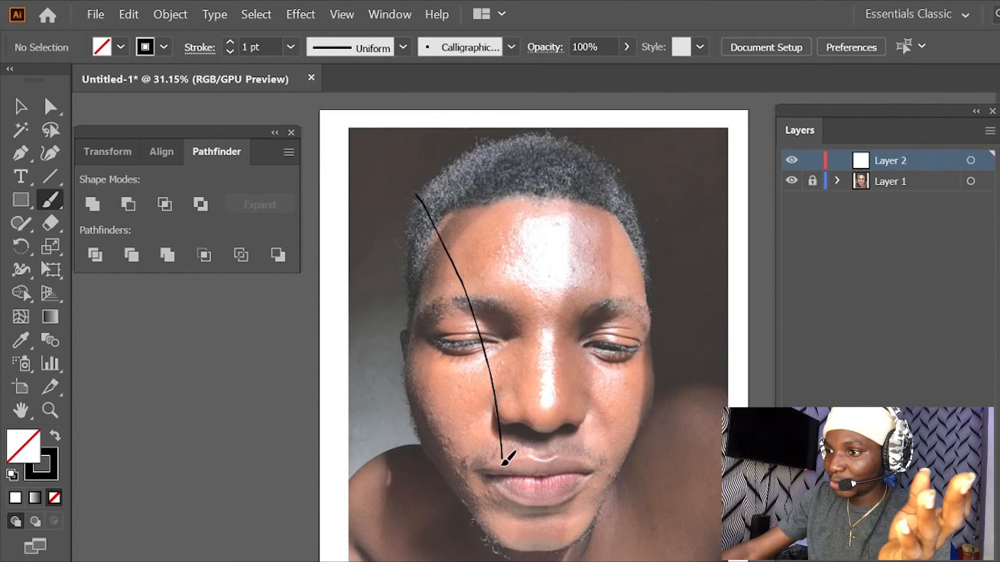
left_click_drag(535, 219, 508, 452)
left_click_drag(615, 249, 610, 459)
left_click_drag(611, 210, 644, 336)
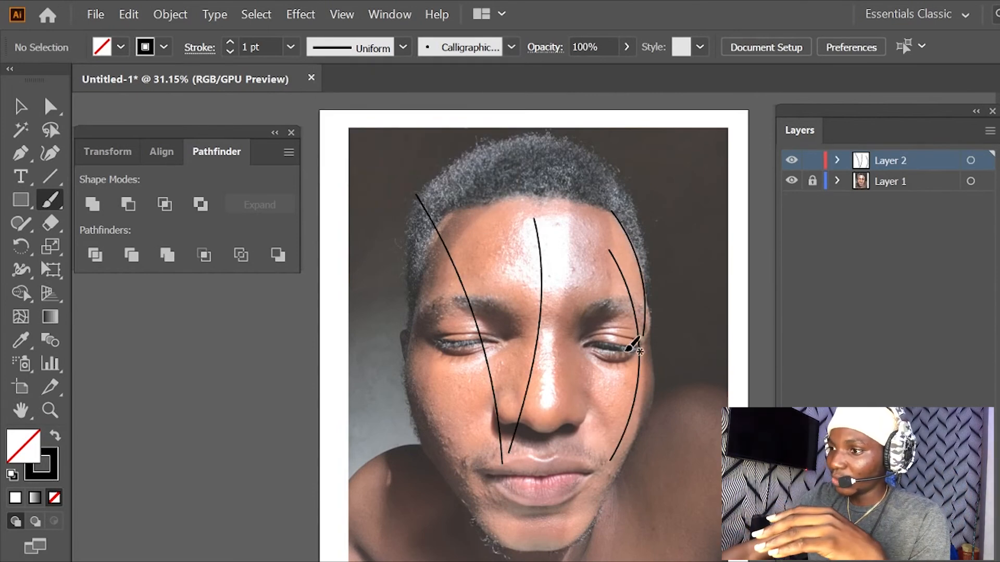
left_click_drag(545, 215, 538, 344)
left_click_drag(565, 199, 602, 333)
left_click_drag(618, 213, 616, 354)
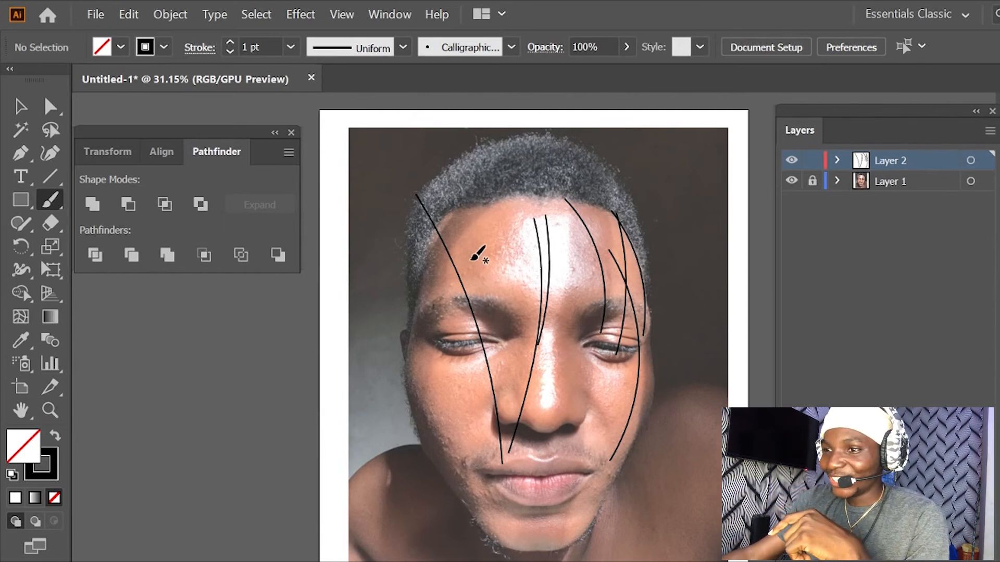
- Remove all the strokes painted over the face with the new brush
left_click(21, 106)
left_click_drag(351, 126, 682, 560)
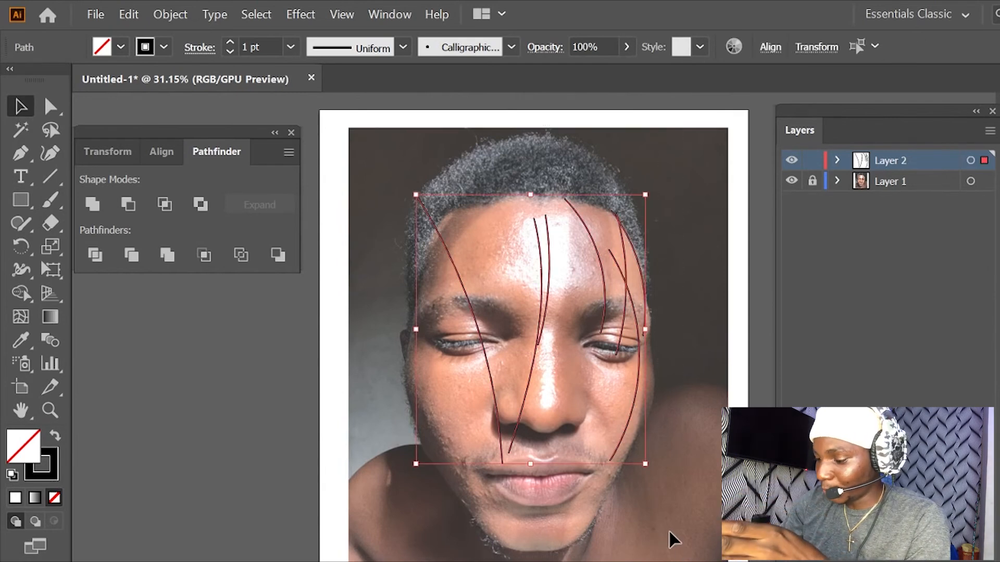
key("Delete")
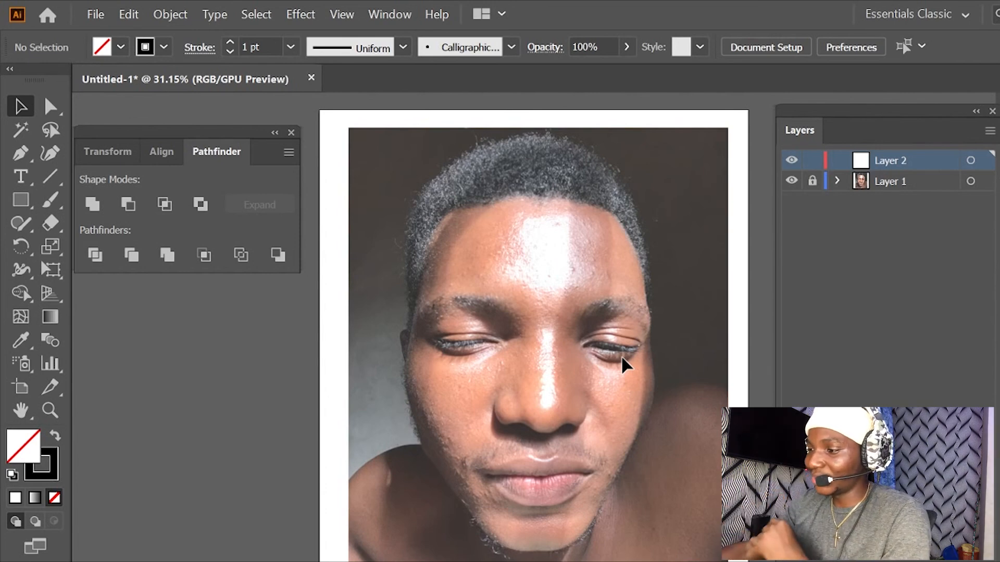
- Activate the Paintbrush tool and examine the nose and eye area of the reference portrait at different magnifications
key("b")
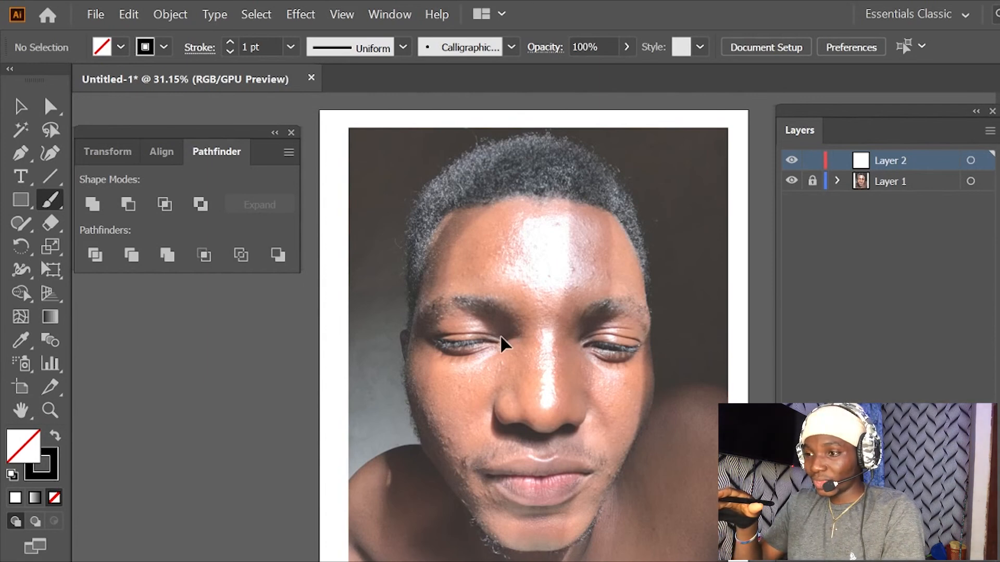
scroll(500, 336, "up", 3)
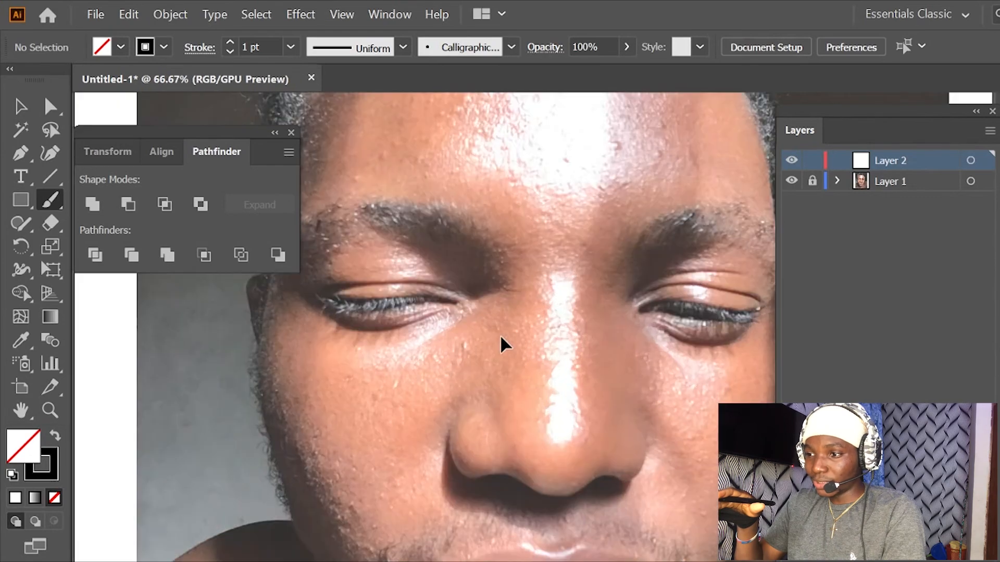
scroll(500, 335, "up", 1)
scroll(500, 335, "up", 1)
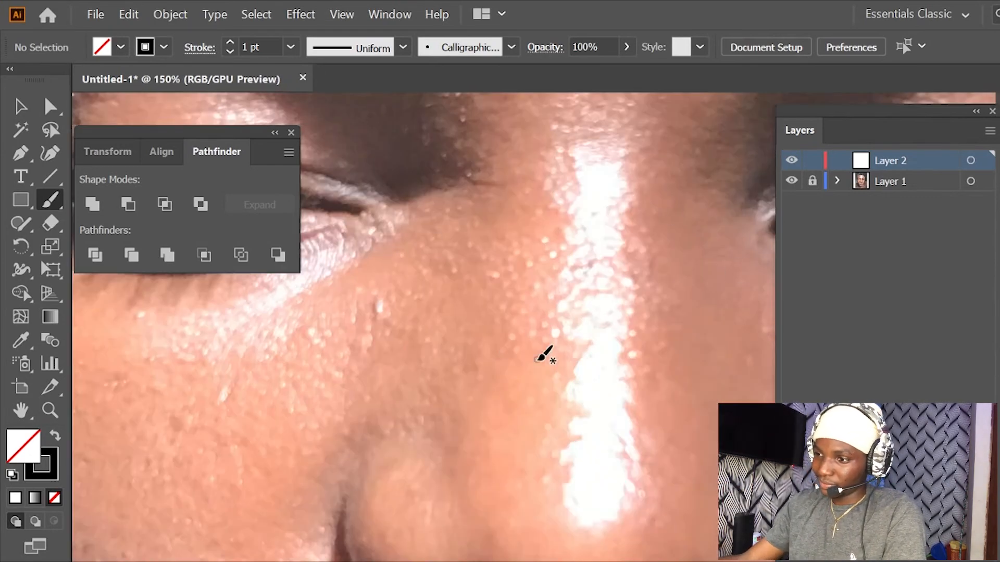
scroll(538, 351, "up", 2)
scroll(539, 352, "down", 4)
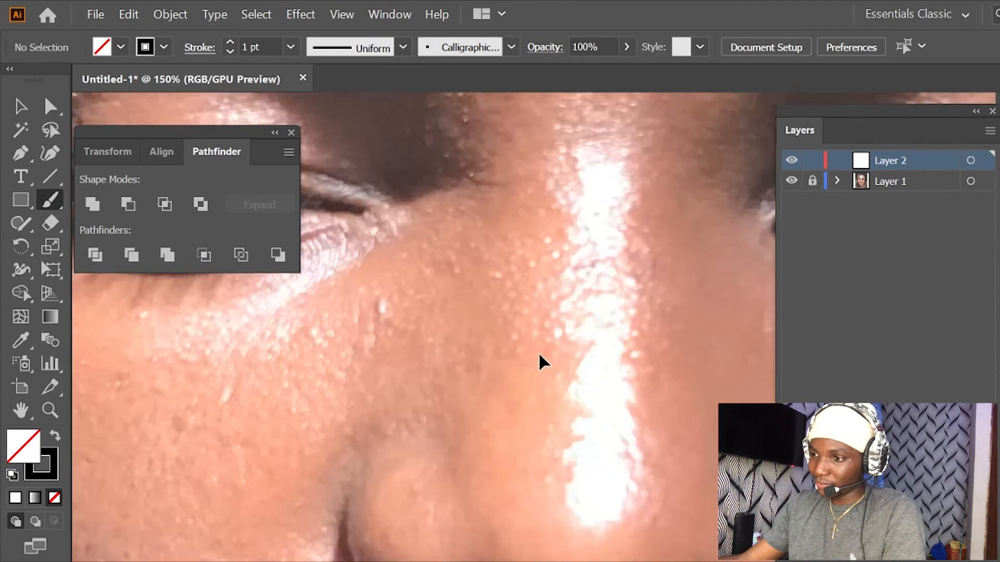
scroll(539, 354, "up", 1)
scroll(539, 354, "up", 1)
scroll(539, 354, "down", 2)
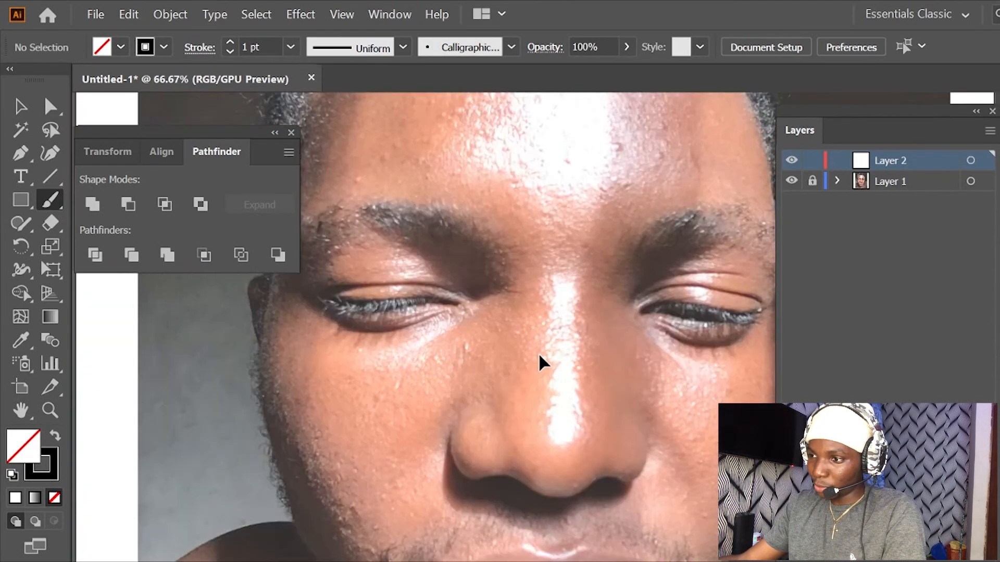
scroll(538, 353, "up", 1)
scroll(538, 353, "down", 1)
scroll(539, 354, "down", 1)
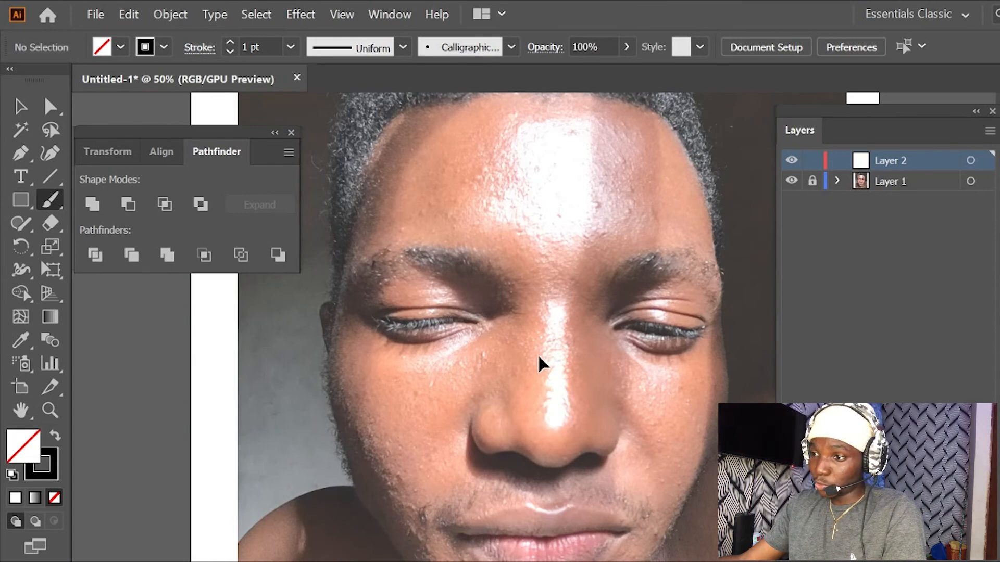
scroll(537, 354, "up", 1)
scroll(537, 354, "up", 1)
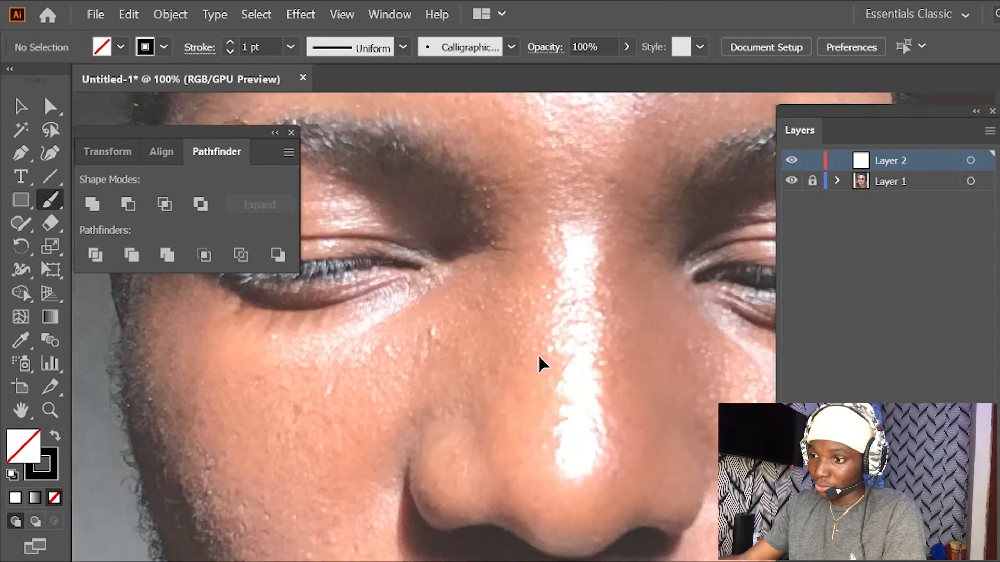
scroll(537, 354, "up", 1)
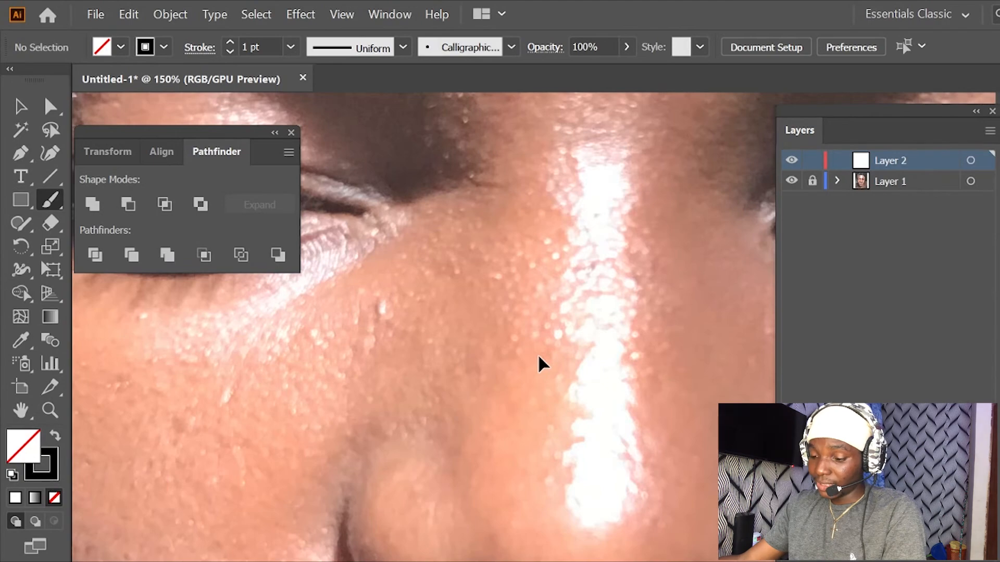
scroll(538, 354, "down", 4)
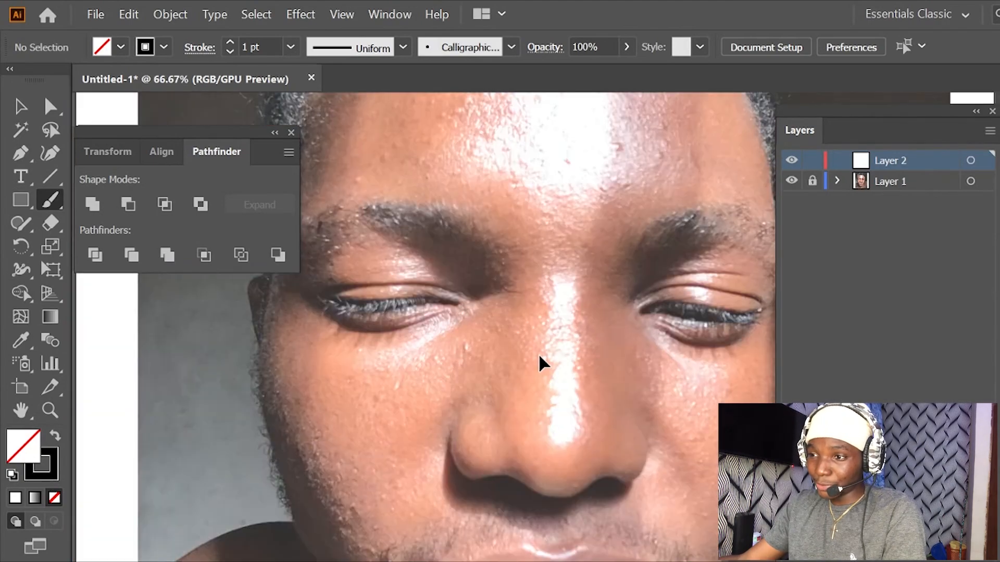
scroll(538, 354, "up", 3)
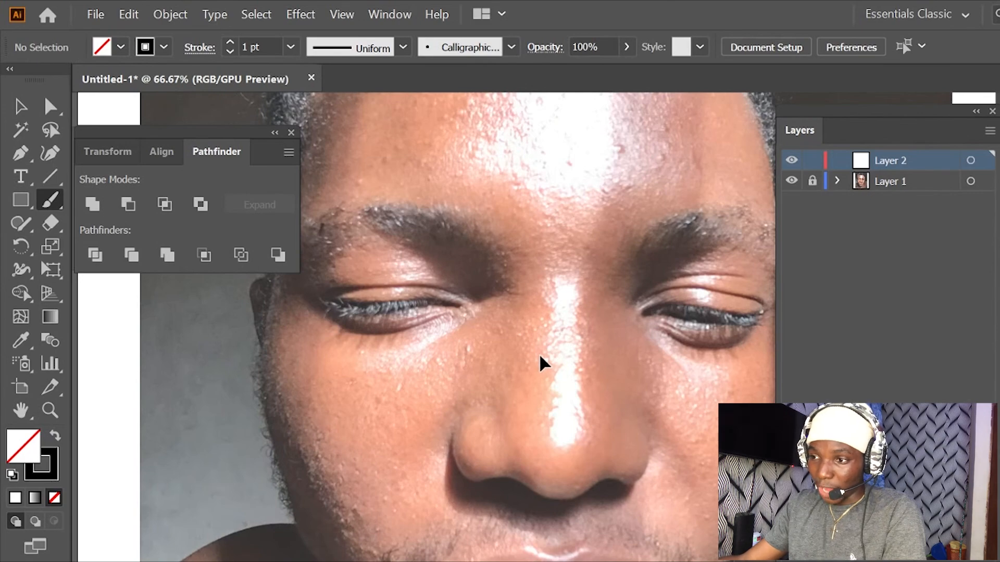
scroll(540, 356, "down", 3)
scroll(540, 357, "up", 3)
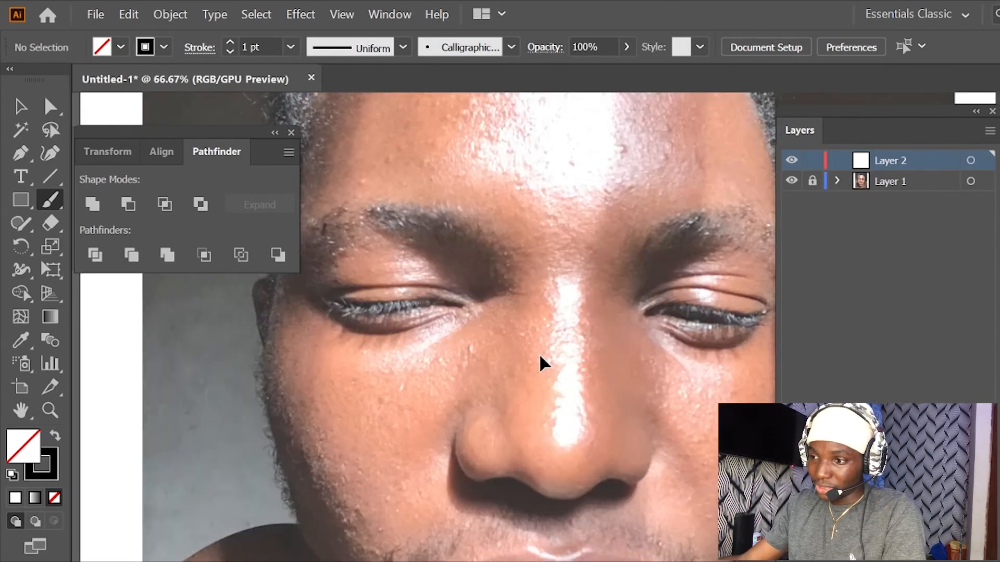
scroll(539, 353, "up", 2)
scroll(539, 353, "down", 2)
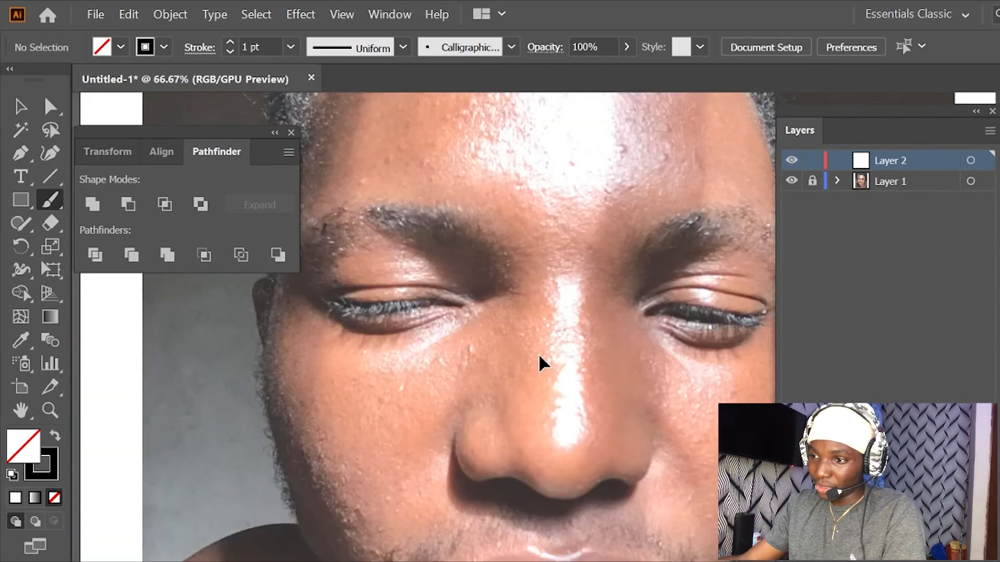
scroll(538, 352, "down", 3)
scroll(539, 353, "up", 5)
scroll(538, 353, "up", 1)
scroll(539, 353, "down", 1)
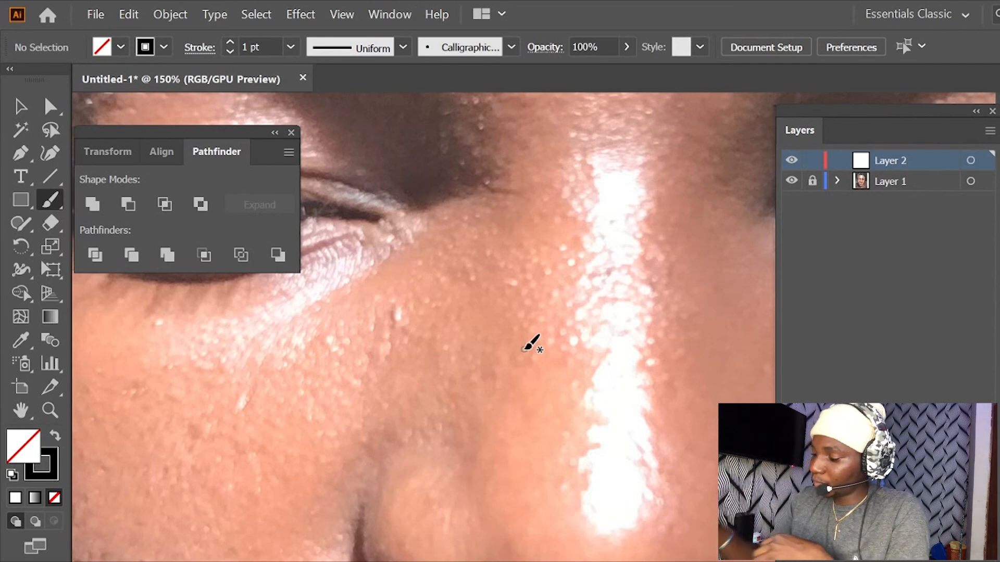
scroll(526, 348, "up", 2)
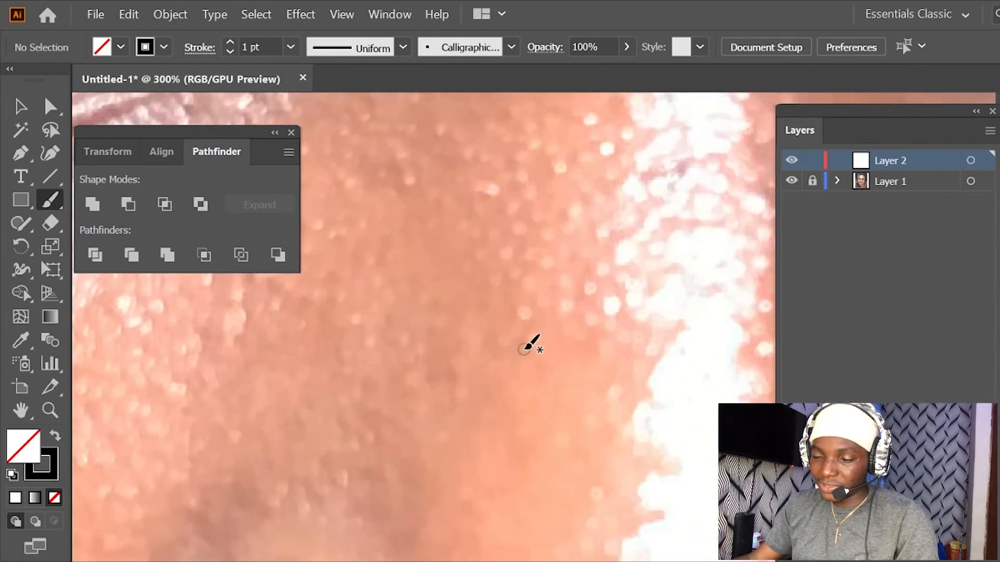
scroll(526, 348, "down", 4)
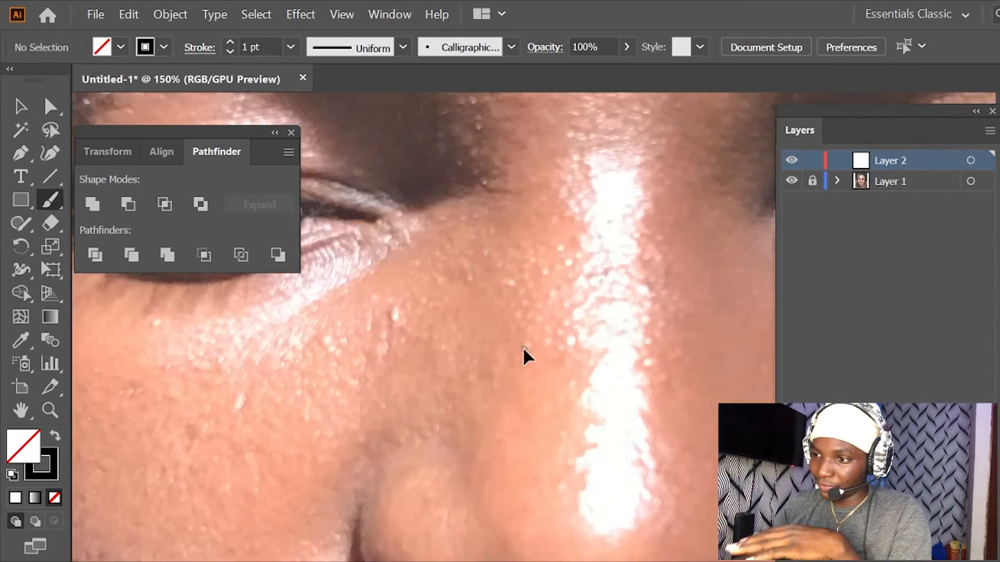
scroll(529, 343, "down", 2)
scroll(529, 343, "up", 5)
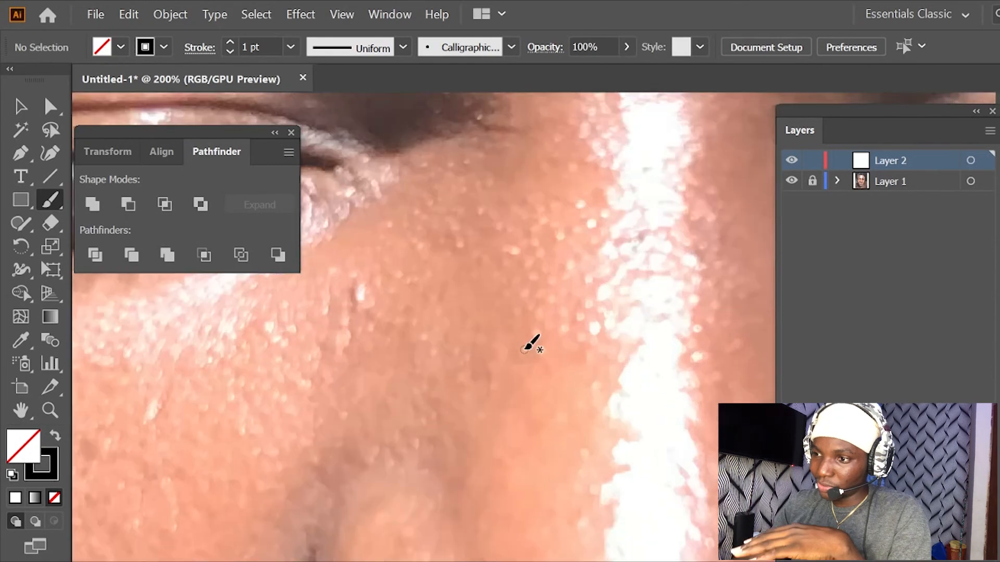
scroll(526, 346, "down", 1)
scroll(522, 347, "down", 2)
scroll(523, 347, "up", 1)
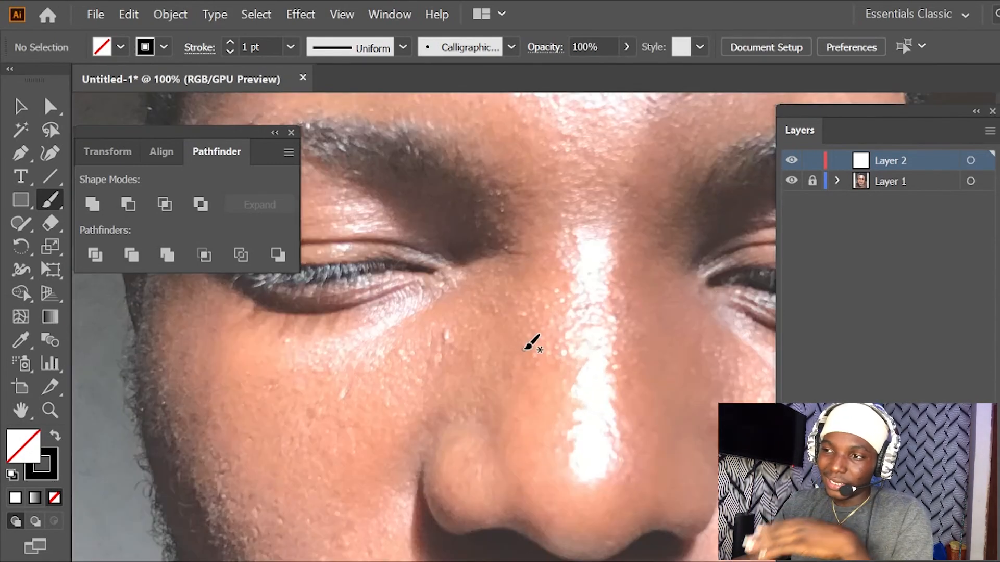
scroll(522, 347, "down", 2)
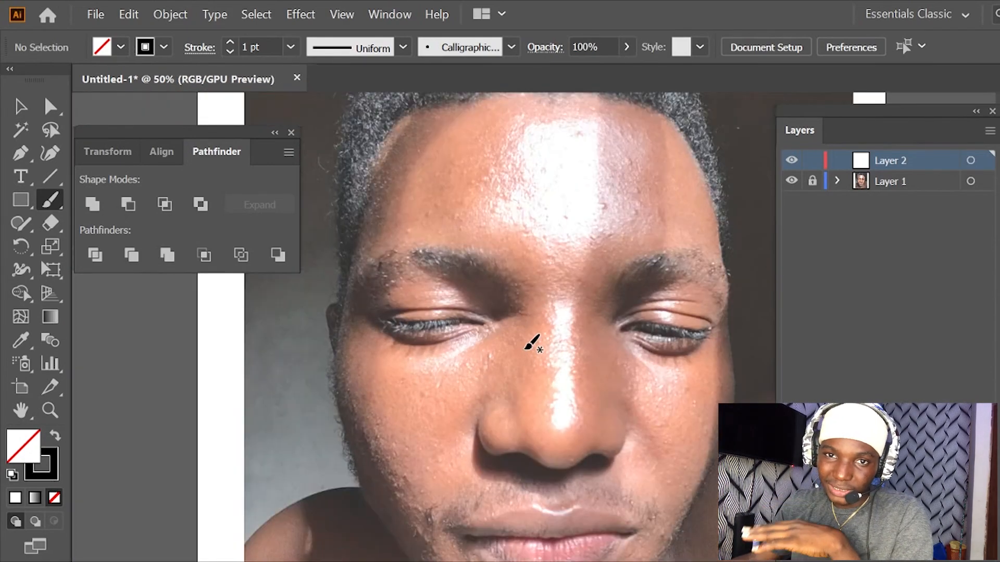
scroll(523, 347, "up", 2)
scroll(525, 348, "down", 1)
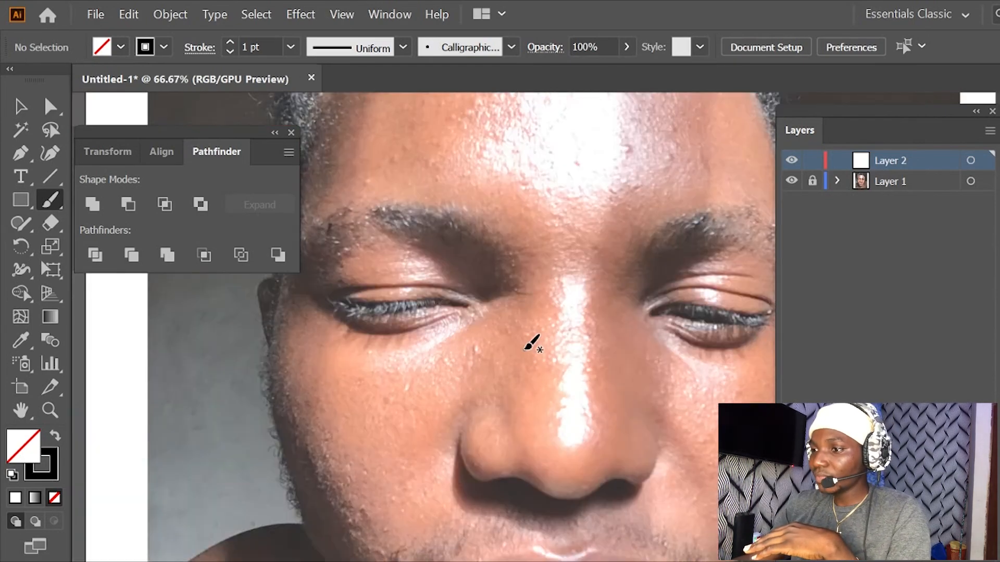
scroll(524, 348, "up", 1)
scroll(525, 348, "down", 2)
scroll(526, 348, "up", 1)
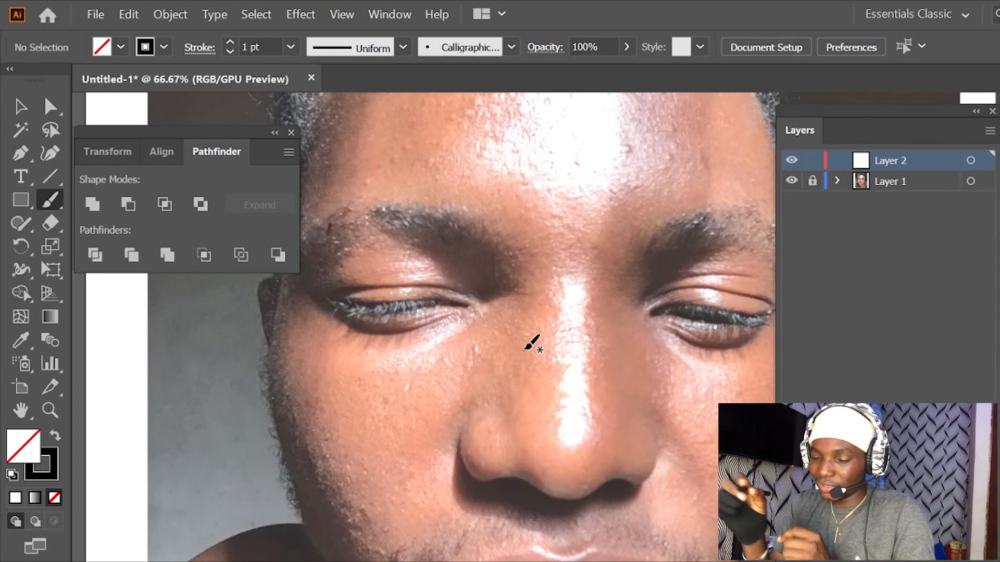
scroll(531, 344, "up", 2)
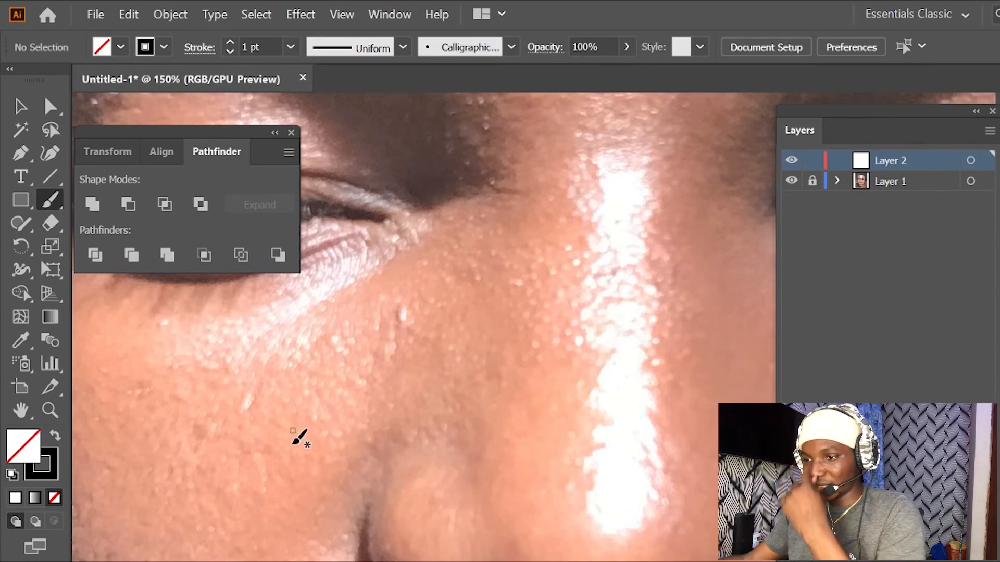
- Examine the ear, closed eye and eyebrow on one side of the reference portrait up close
scroll(423, 327, "left", 10)
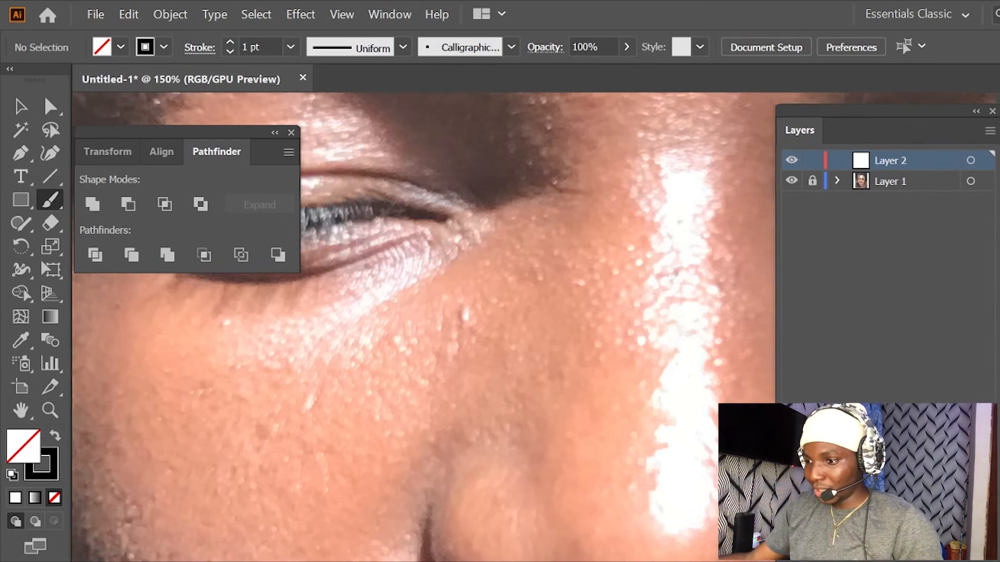
scroll(422, 327, "left", 2)
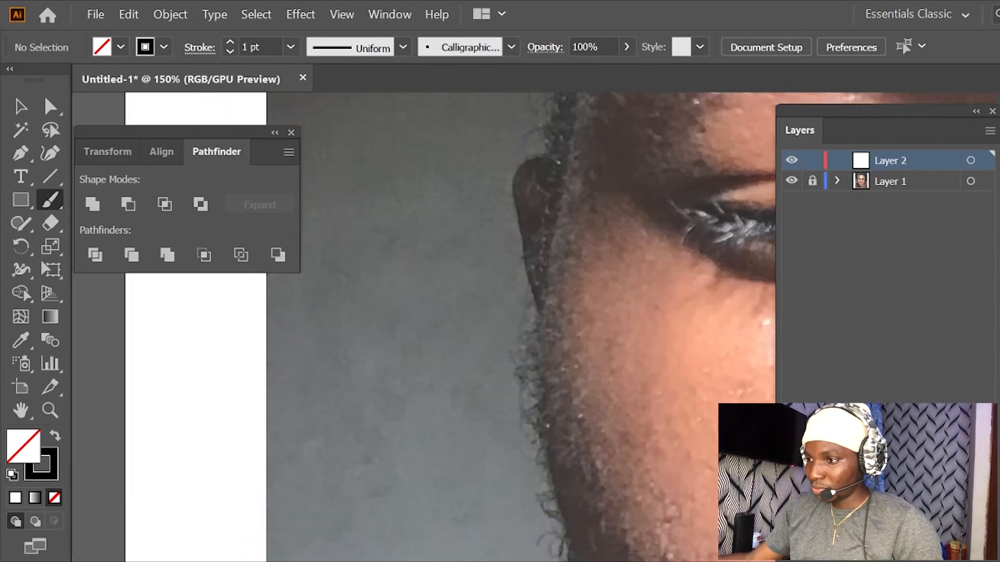
scroll(422, 327, "right", 6)
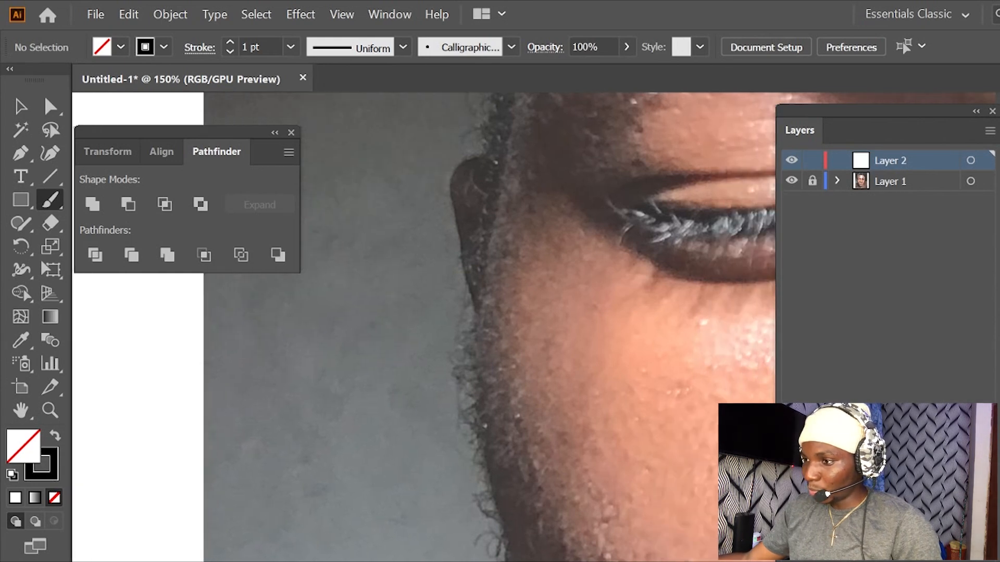
scroll(422, 327, "right", 3)
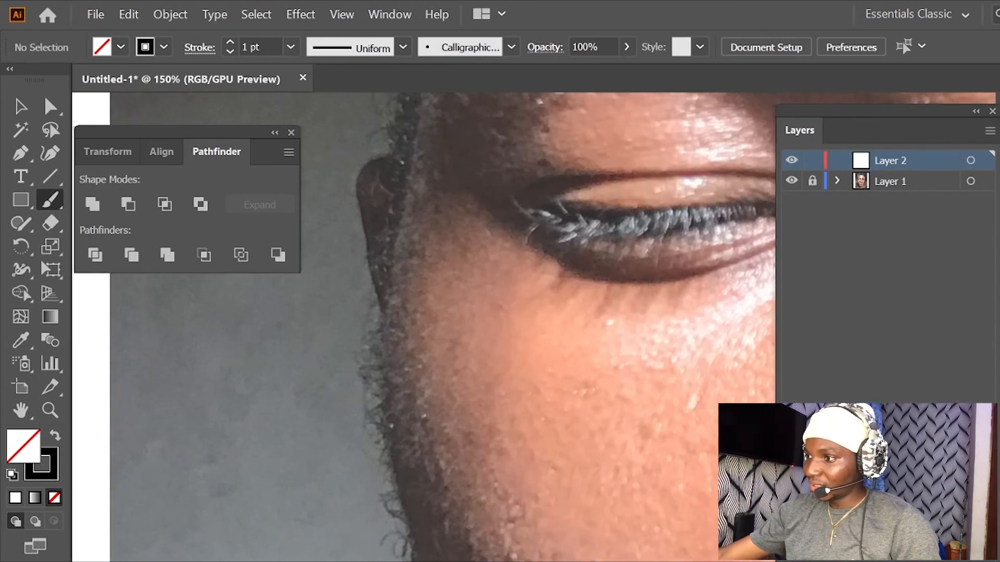
scroll(423, 327, "up", 2)
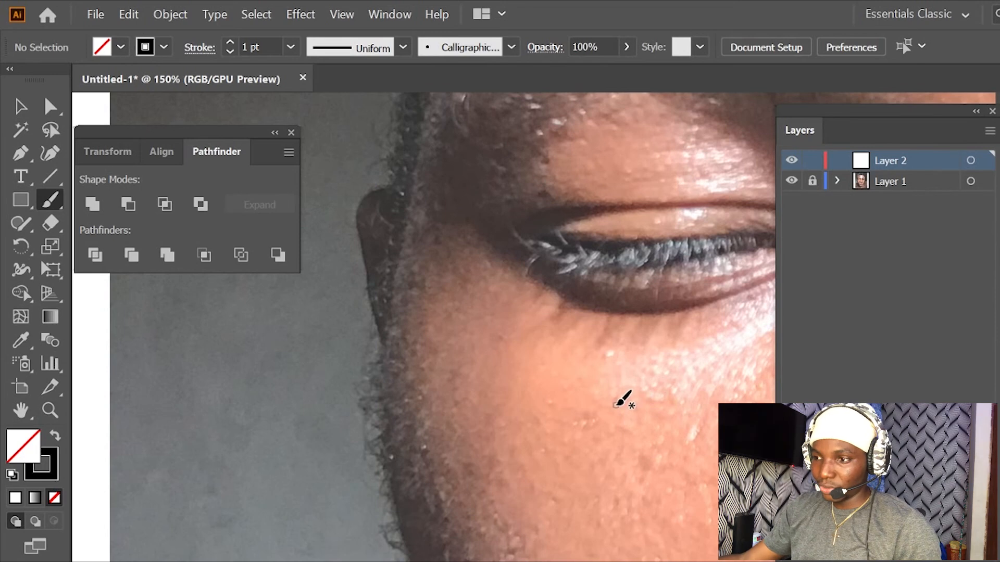
key("space")
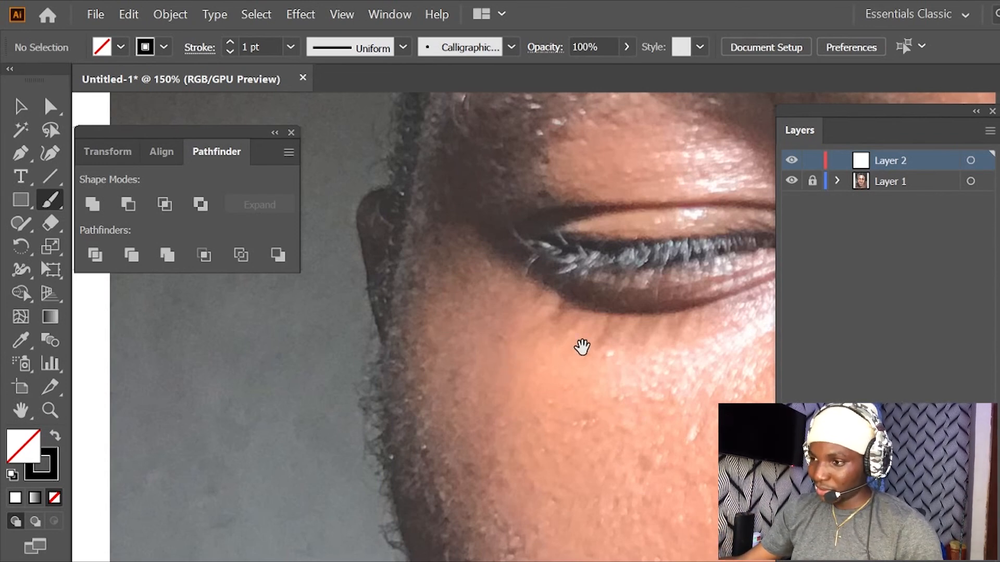
left_click_drag(587, 342, 397, 456)
mouse_move(543, 305)
left_mouse_down()
mouse_move(477, 397)
mouse_move(508, 330)
mouse_move(528, 341)
mouse_move(563, 326)
mouse_move(513, 353)
mouse_move(510, 344)
left_mouse_up()
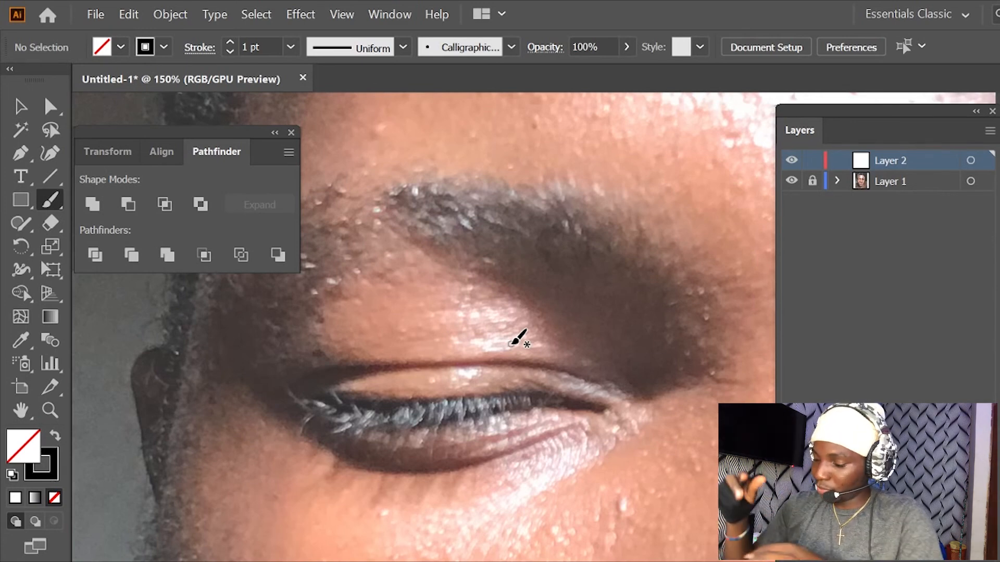
mouse_move(337, 288)
left_mouse_down()
mouse_move(408, 351)
mouse_move(484, 306)
mouse_move(455, 352)
mouse_move(497, 304)
mouse_move(481, 309)
mouse_move(485, 292)
mouse_move(469, 311)
mouse_move(474, 296)
left_mouse_up()
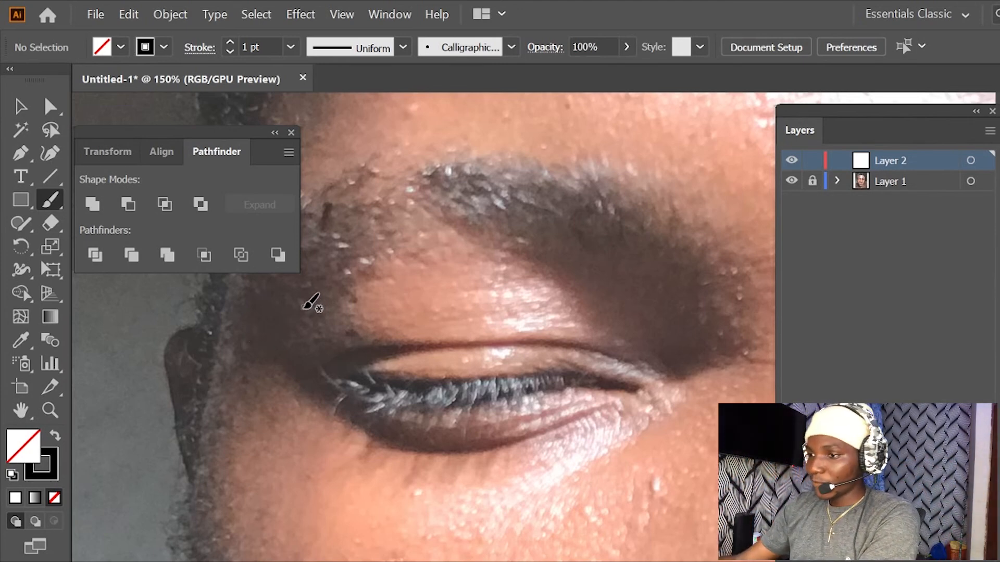
- Review the Paintbrush tool's fidelity, fill and path-editing options
left_click(54, 203)
key("Return")
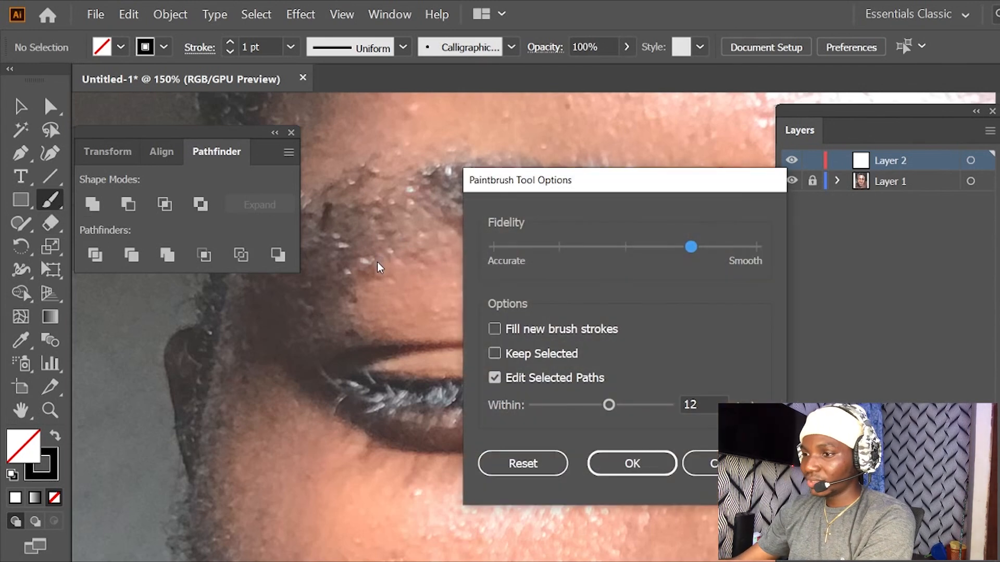
left_click(632, 463)
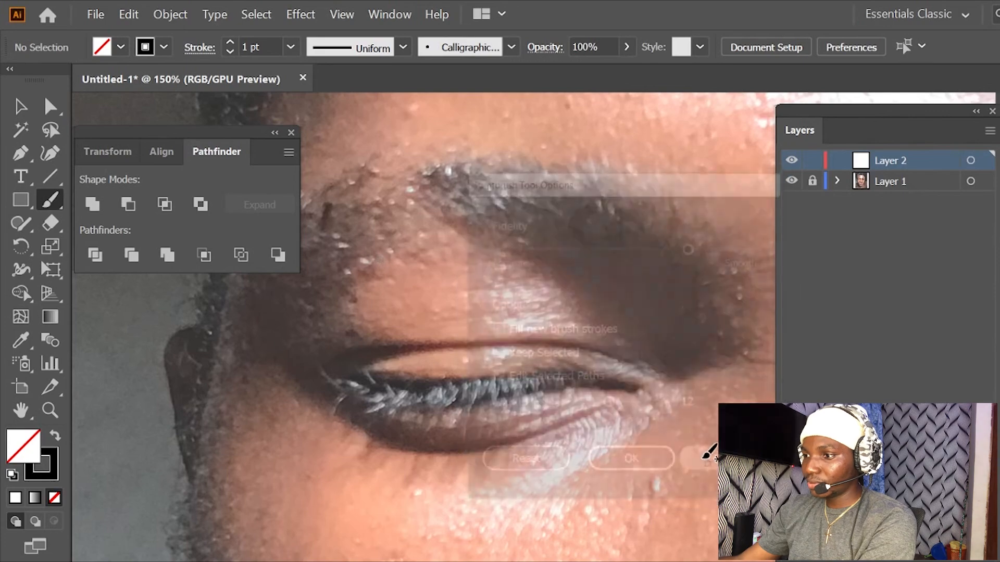
- Paint several short, curved test strokes across the forehead on Layer 2 with the Paintbrush
key("ctrl+minus")
key("ctrl+minus")
key("ctrl+minus")
left_click_drag(473, 262, 570, 254)
mouse_move(541, 224)
left_mouse_down()
mouse_move(632, 252)
mouse_move(650, 239)
mouse_move(616, 215)
mouse_move(560, 277)
mouse_move(576, 296)
mouse_move(600, 294)
left_mouse_up()
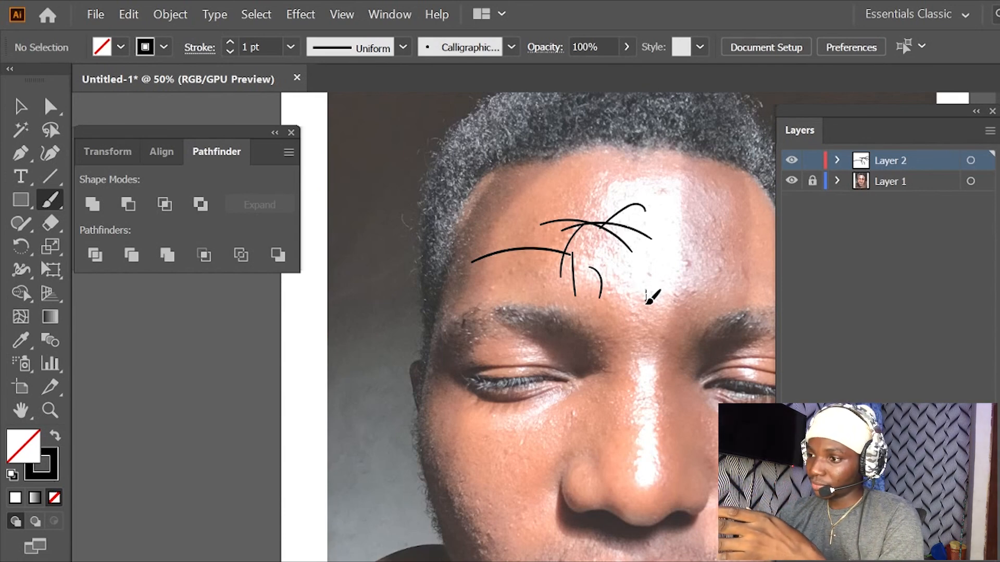
- Paint a thin and a thicker vertical stroke from between the eyebrows down the nose bridge, and activate the Selection tool
left_click_drag(648, 371, 647, 385)
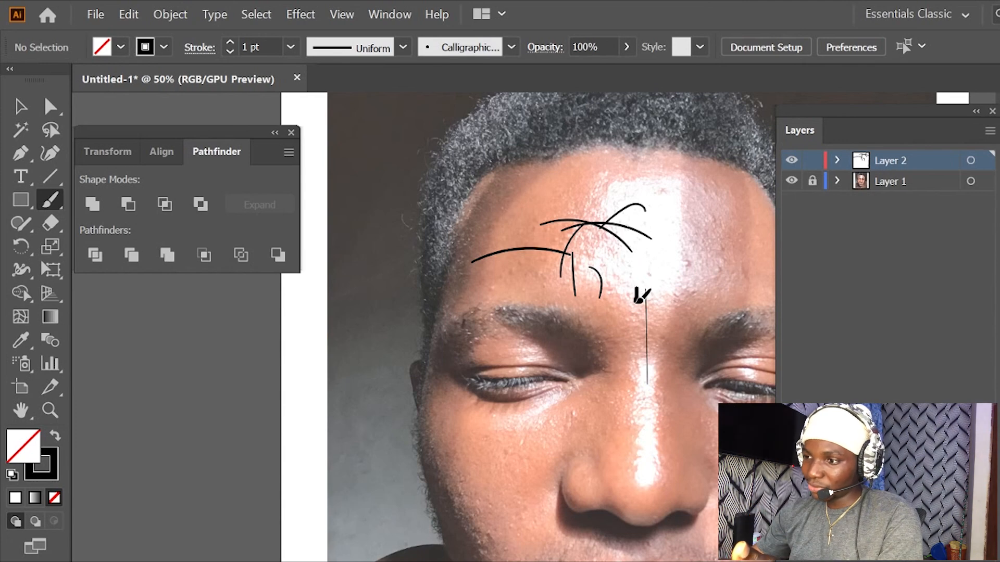
left_click_drag(636, 322, 634, 417)
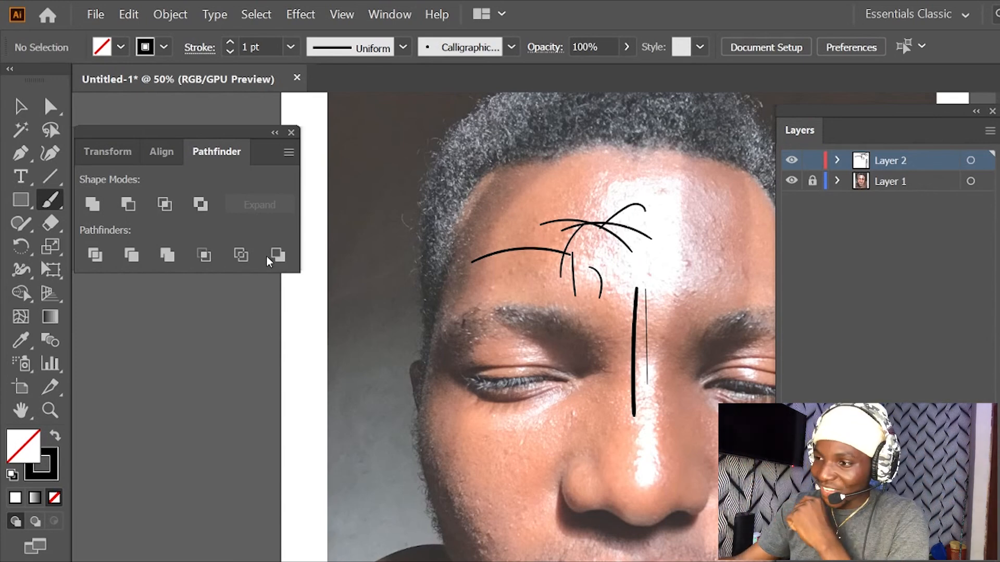
left_click(25, 112)
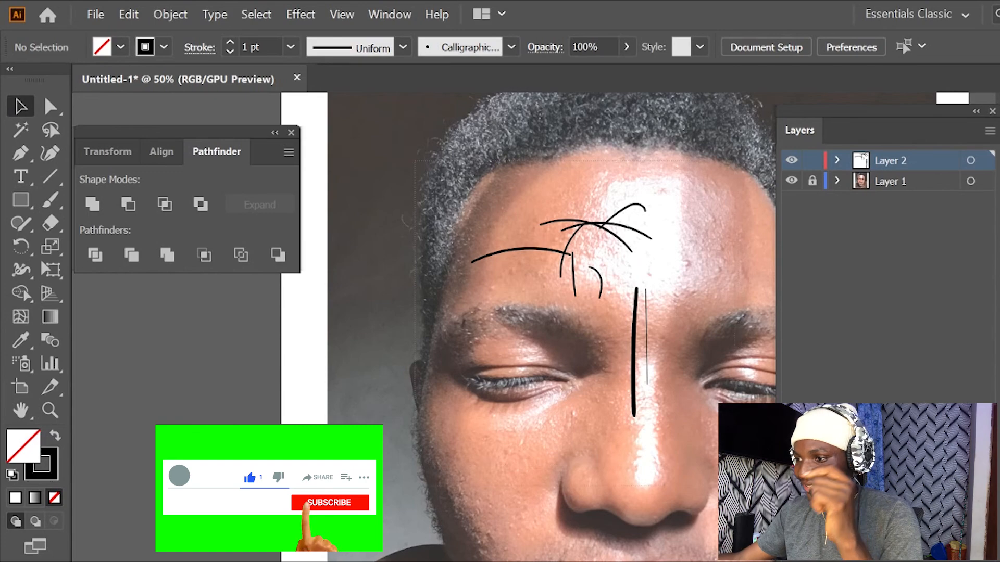
- Delete all the practice brush strokes from Layer 2
left_click_drag(415, 161, 735, 484)
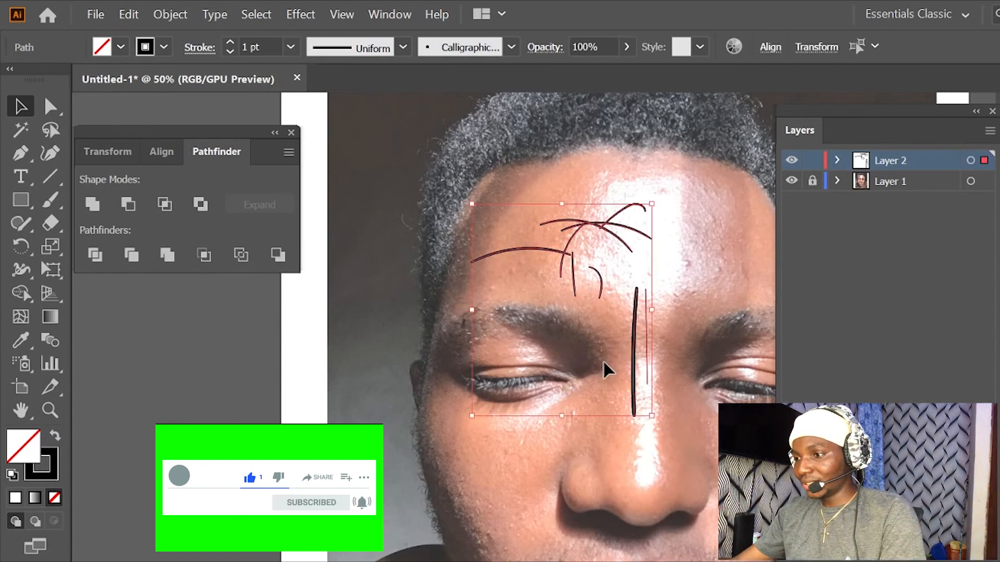
key("Delete")
- Trace the upper-lid crease and the closed lash-area outline of the portrait's left-hand eye with a 0.5 pt Paintbrush stroke
scroll(604, 359, "up", 1)
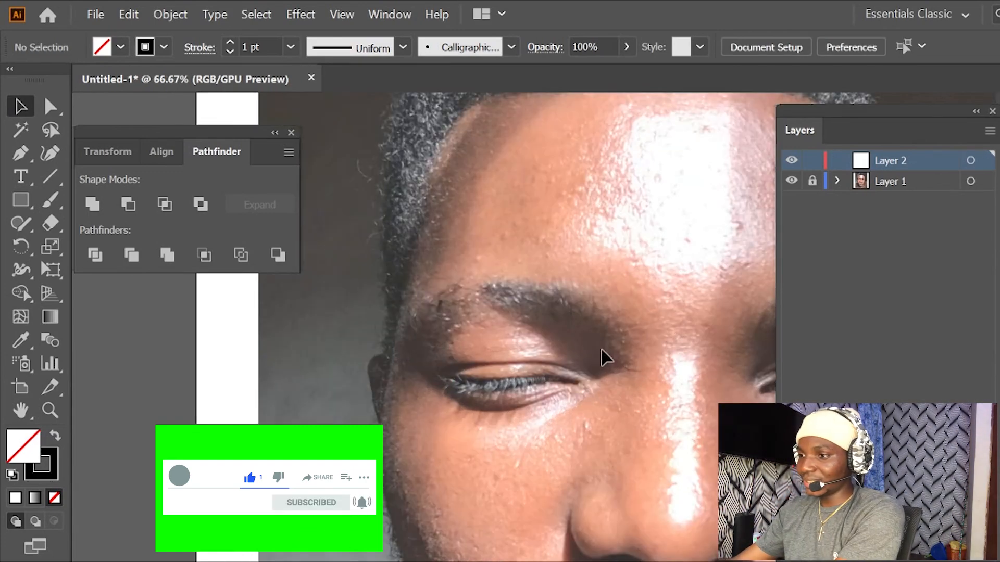
scroll(603, 351, "up", 1)
left_click_drag(538, 359, 505, 334)
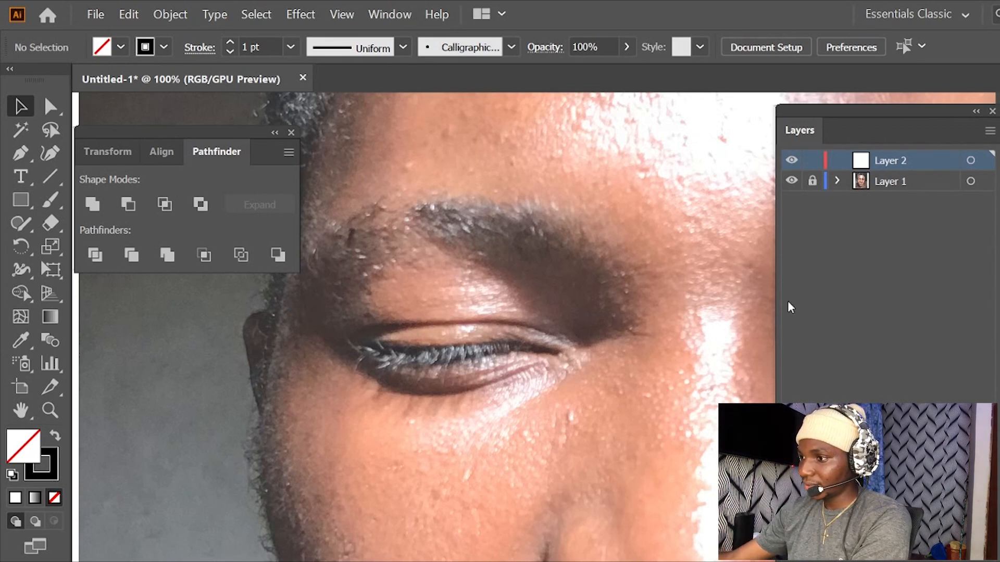
left_click(57, 202)
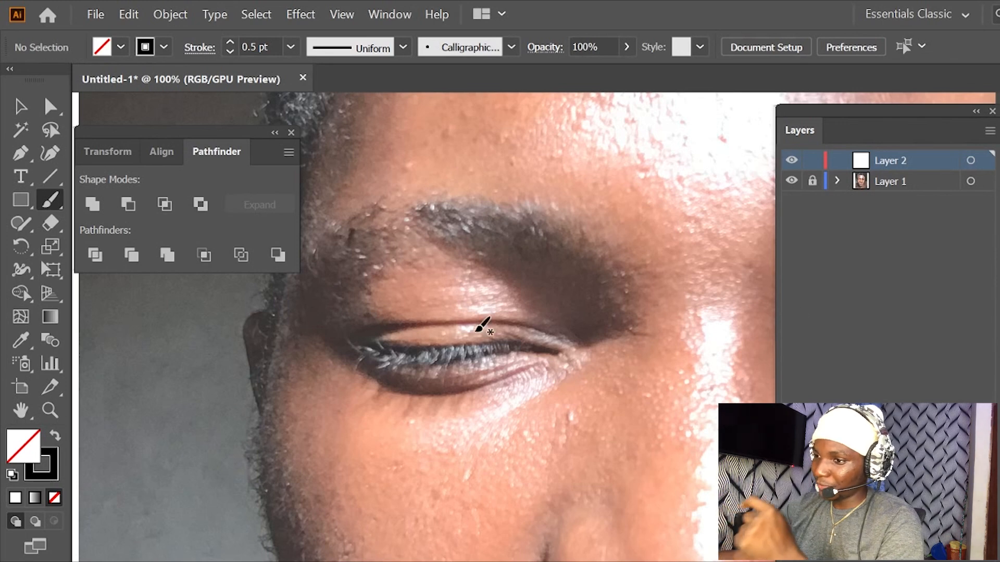
left_click_drag(390, 331, 549, 333)
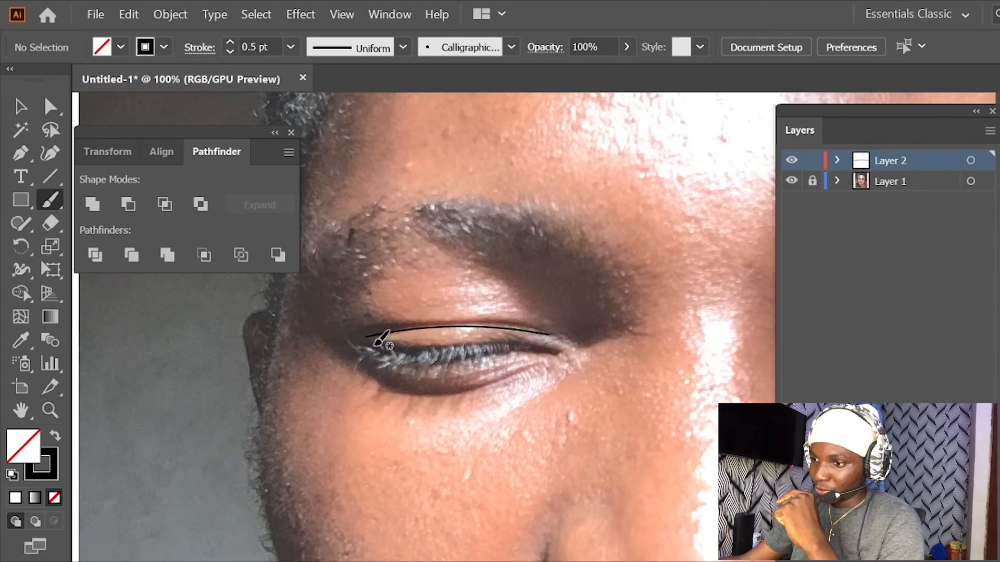
mouse_move(372, 354)
left_mouse_down()
mouse_move(416, 370)
mouse_move(521, 356)
left_mouse_up()
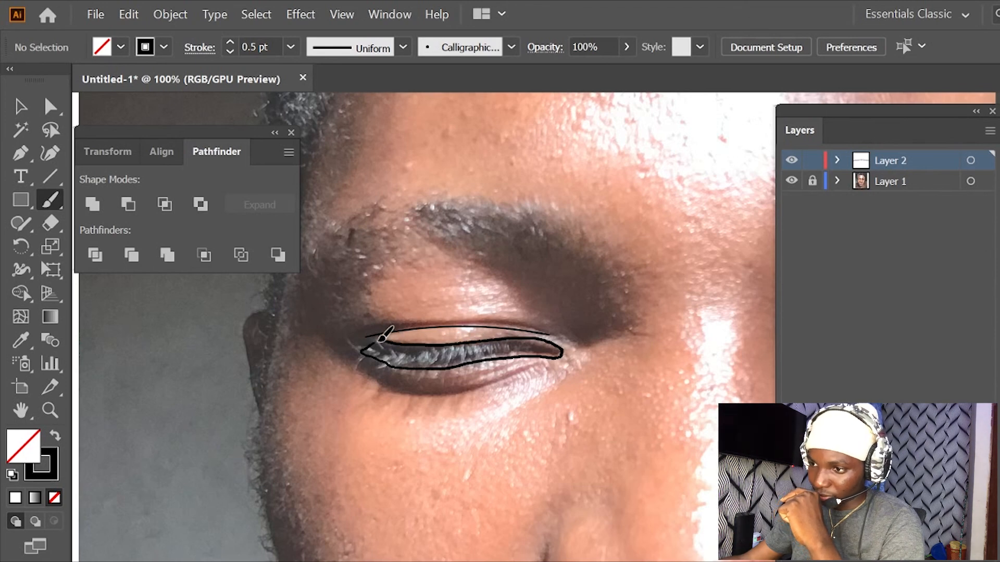
left_click_drag(377, 359, 390, 368)
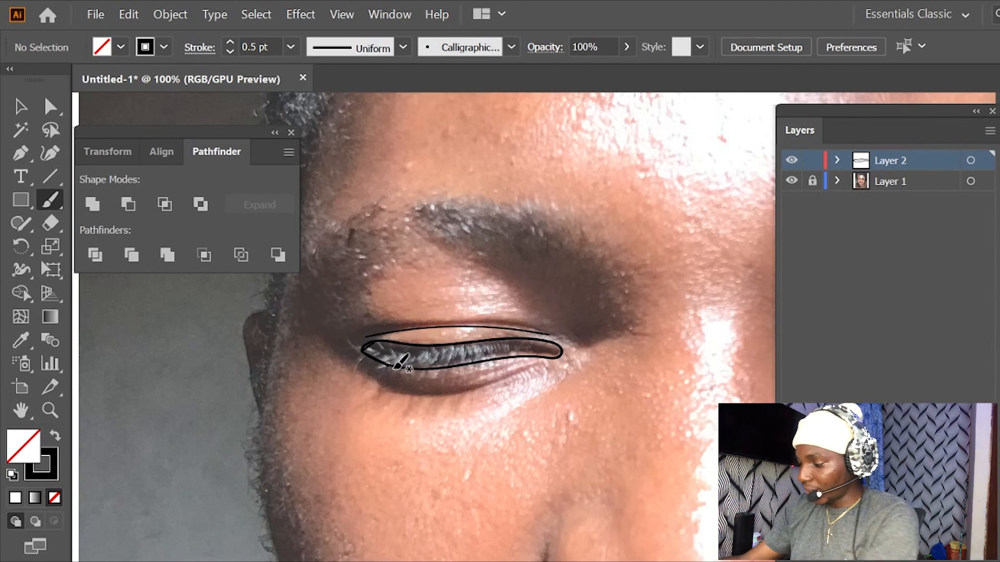
- Trace the portrait's right-hand eye on Layer 2: two lid creases, the eye outline and the inner-corner line
key("ctrl+plus")
mouse_move(291, 375)
left_mouse_down()
mouse_move(372, 397)
mouse_move(479, 384)
mouse_move(575, 347)
mouse_move(500, 424)
mouse_move(478, 422)
left_mouse_up()
mouse_move(770, 411)
left_mouse_down()
mouse_move(575, 379)
mouse_move(386, 375)
mouse_move(479, 360)
mouse_move(587, 375)
mouse_move(627, 390)
mouse_move(626, 404)
left_mouse_up()
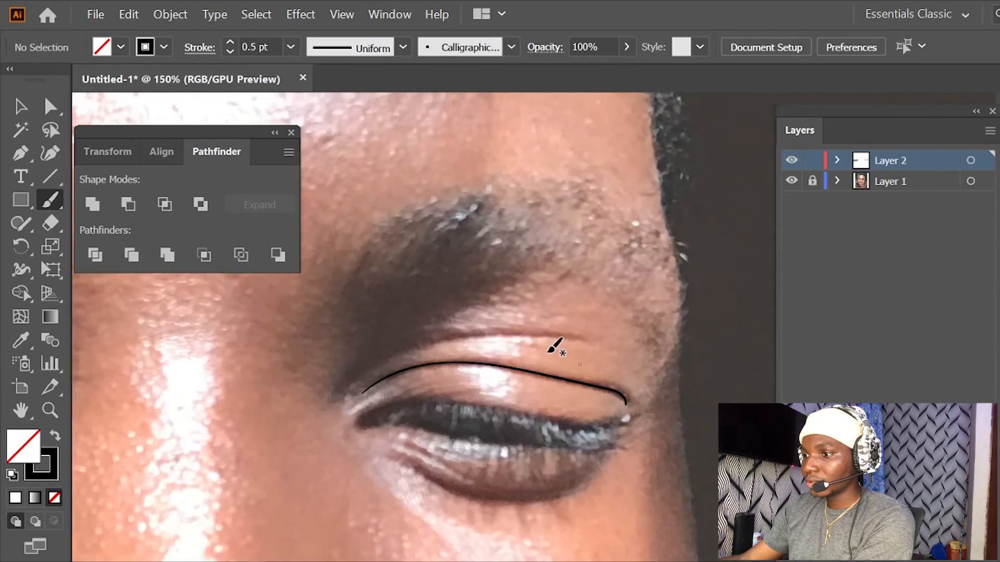
mouse_move(360, 377)
left_mouse_down()
mouse_move(420, 344)
mouse_move(577, 338)
left_mouse_up()
scroll(527, 292, "down", 5)
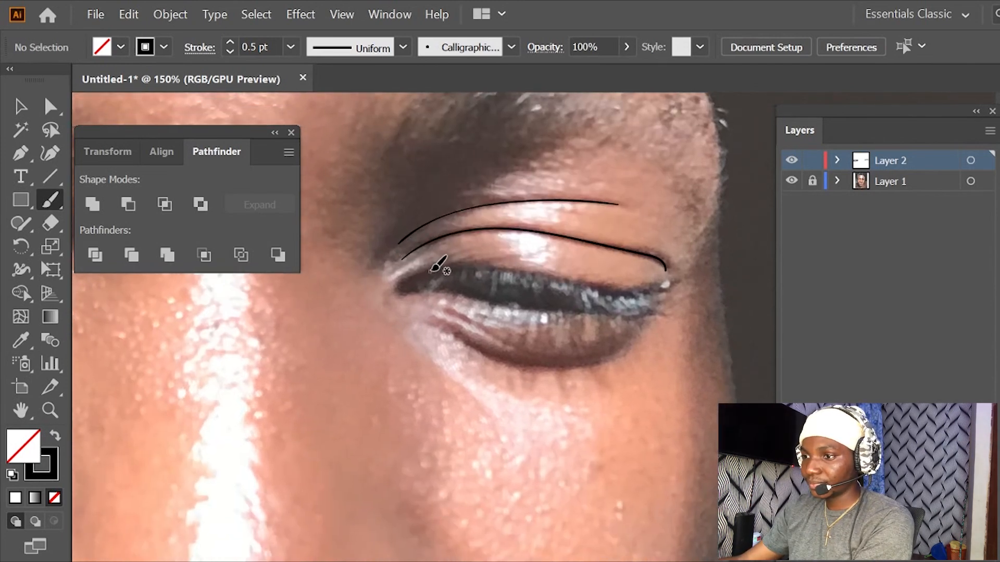
mouse_move(432, 270)
left_mouse_down()
mouse_move(406, 286)
mouse_move(518, 312)
mouse_move(629, 323)
left_mouse_up()
mouse_move(682, 279)
left_mouse_down()
mouse_move(628, 290)
mouse_move(506, 260)
mouse_move(432, 266)
left_mouse_up()
mouse_move(433, 326)
left_mouse_down()
mouse_move(453, 335)
mouse_move(499, 293)
mouse_move(489, 319)
mouse_move(468, 330)
left_mouse_up()
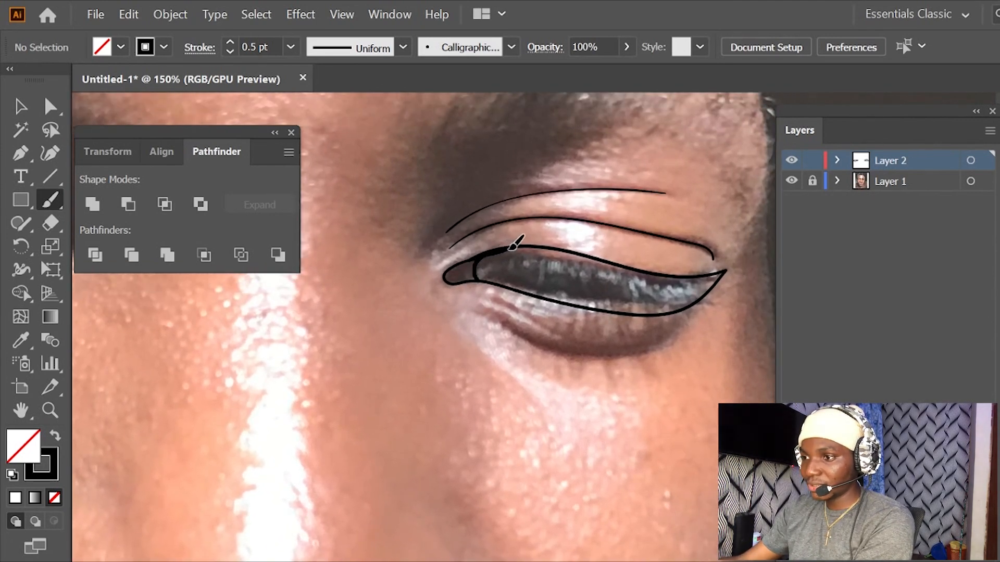
- Paint the curved under-eye line below the portrait's left-hand eye
left_click_drag(399, 312, 571, 311)
left_click_drag(366, 304, 641, 305)
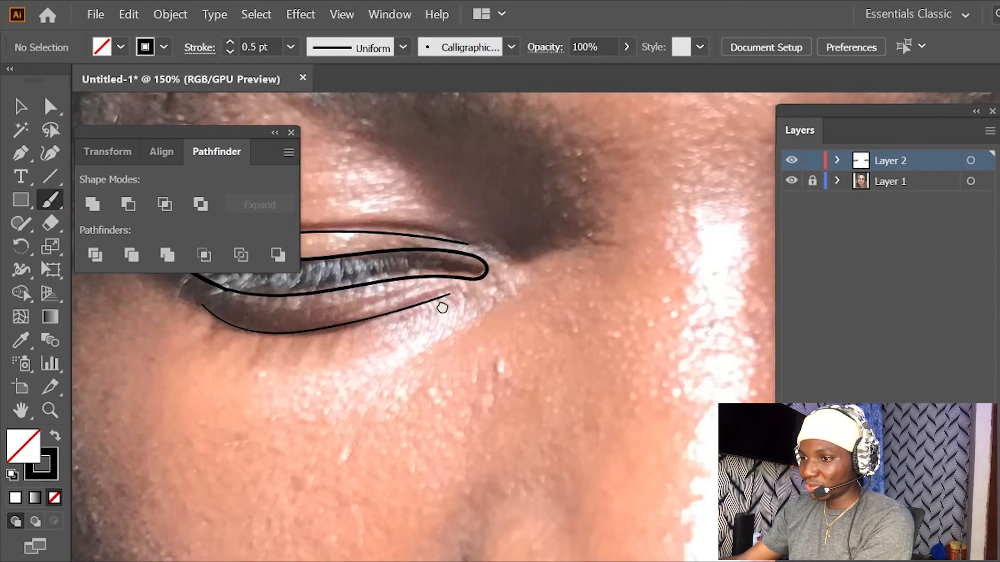
left_click_drag(438, 303, 506, 306)
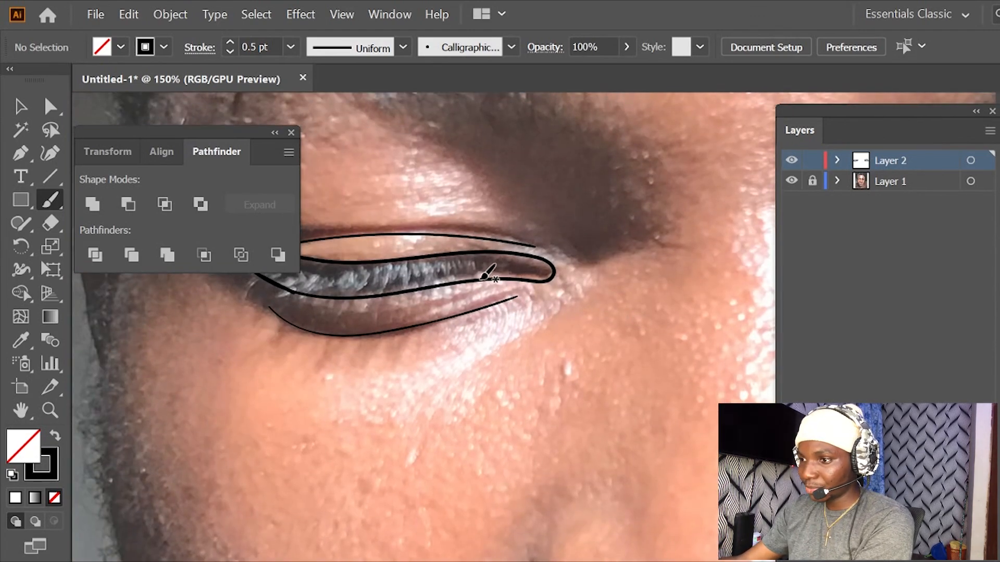
left_click_drag(554, 330, 442, 242)
mouse_move(523, 341)
left_mouse_down()
mouse_move(496, 230)
mouse_move(475, 292)
left_mouse_up()
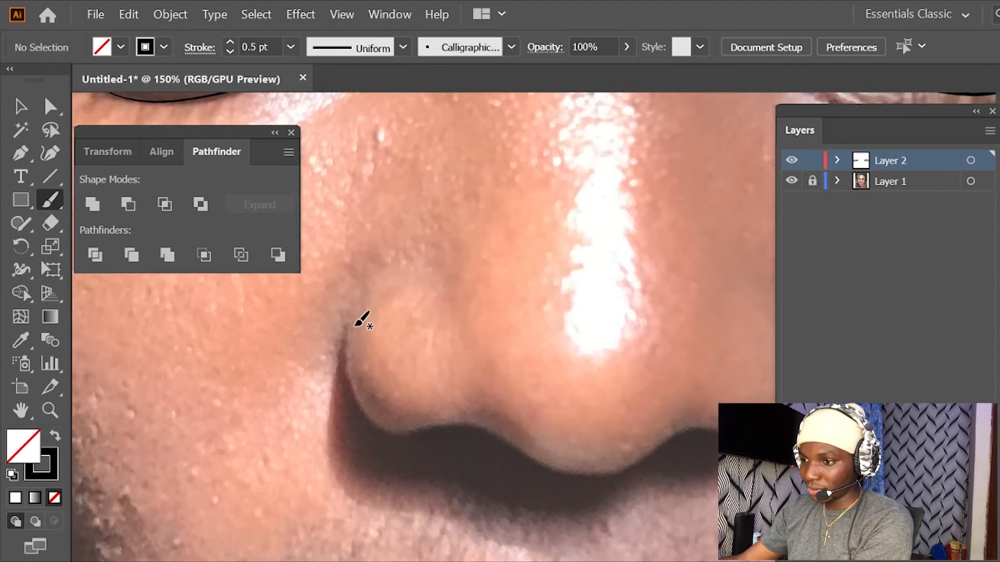
mouse_move(347, 323)
left_mouse_down()
mouse_move(344, 354)
mouse_move(379, 428)
left_mouse_up()
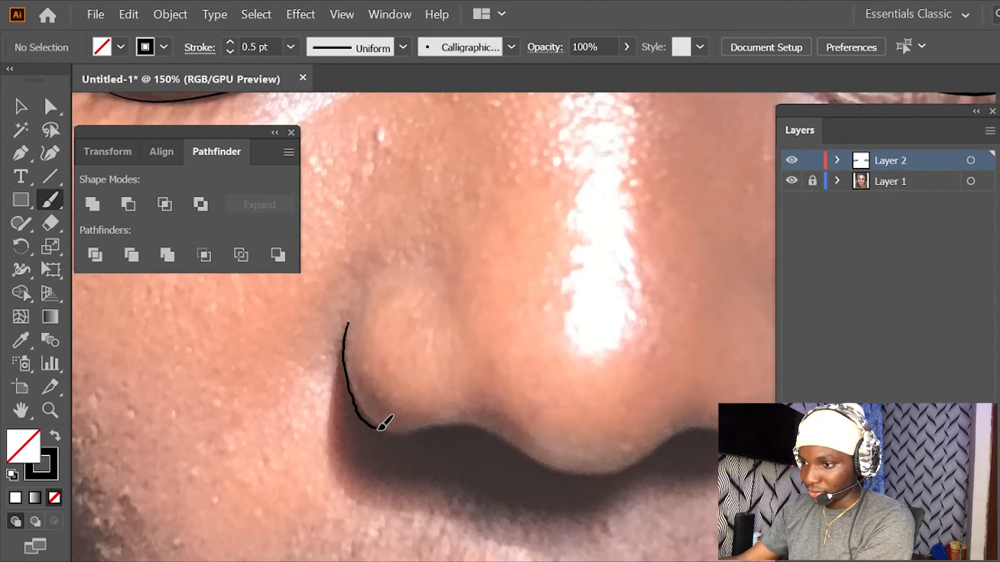
mouse_move(467, 427)
left_mouse_down()
mouse_move(505, 449)
mouse_move(607, 471)
mouse_move(657, 451)
left_mouse_up()
key("space")
mouse_move(645, 411)
left_mouse_down()
mouse_move(493, 308)
mouse_move(436, 306)
left_mouse_up()
key("ctrl+z")
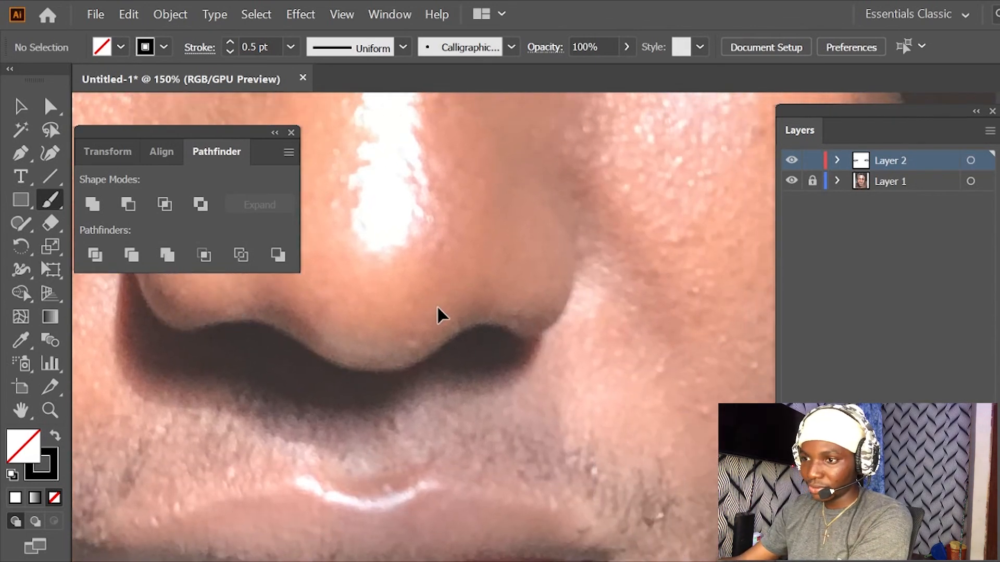
- Trace the lower contour of the nose in one continuous stroke from one nostril wing to the other
key("space")
left_click_drag(261, 281, 308, 374)
mouse_move(179, 317)
left_mouse_down()
mouse_move(183, 371)
mouse_move(220, 421)
left_mouse_up()
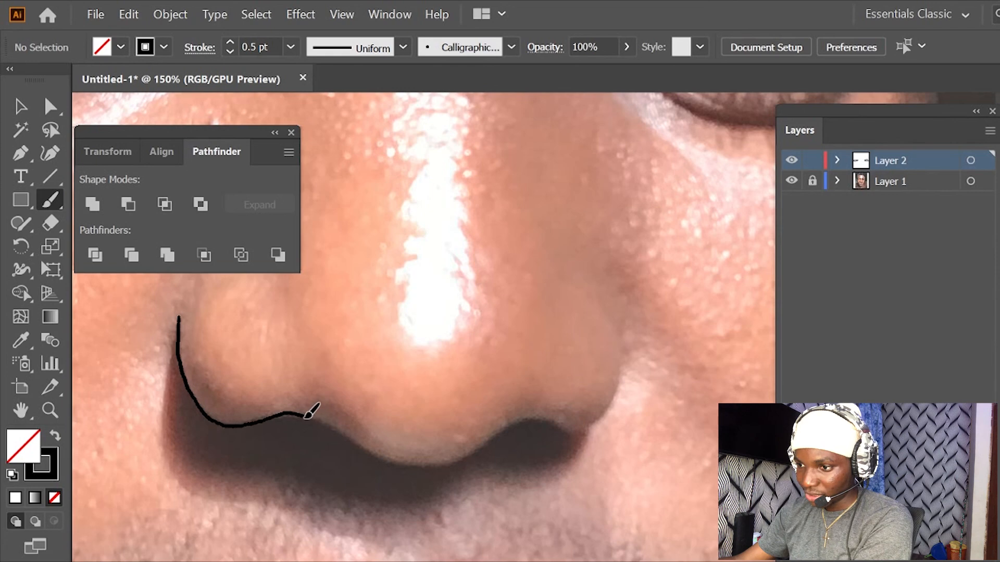
left_click_drag(316, 415, 345, 429)
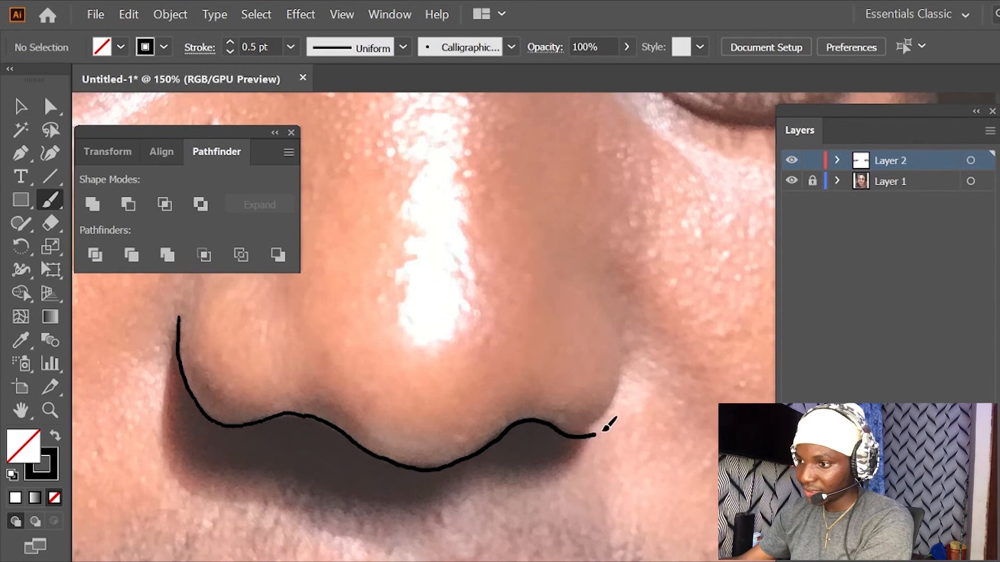
left_click_drag(631, 367, 623, 335)
- Trace the upper lip as a closed outline, including the cupid's bow and the line between the lips
mouse_move(410, 396)
left_mouse_down()
mouse_move(435, 372)
mouse_move(549, 328)
left_mouse_up()
left_click_drag(430, 286, 287, 386)
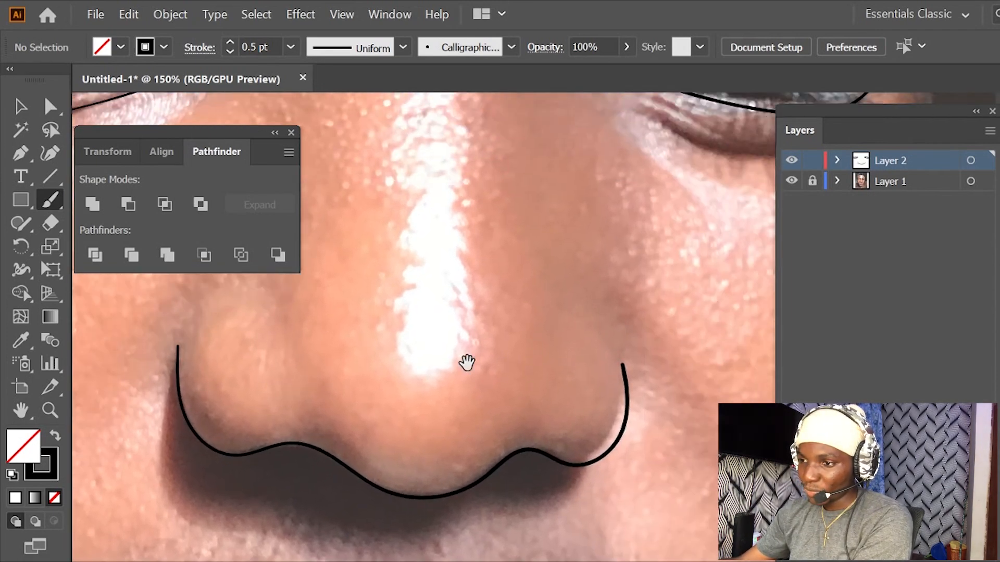
left_click_drag(397, 428, 469, 302)
mouse_move(398, 374)
left_mouse_down()
mouse_move(439, 294)
mouse_move(396, 284)
mouse_move(420, 258)
mouse_move(386, 368)
mouse_move(441, 314)
mouse_move(428, 263)
mouse_move(413, 264)
left_mouse_up()
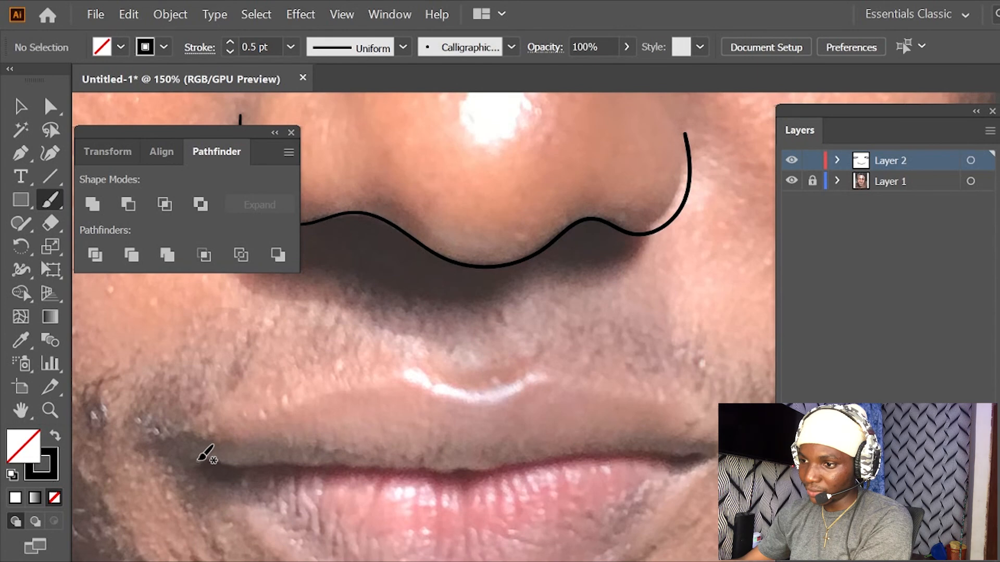
left_click_drag(311, 403, 379, 380)
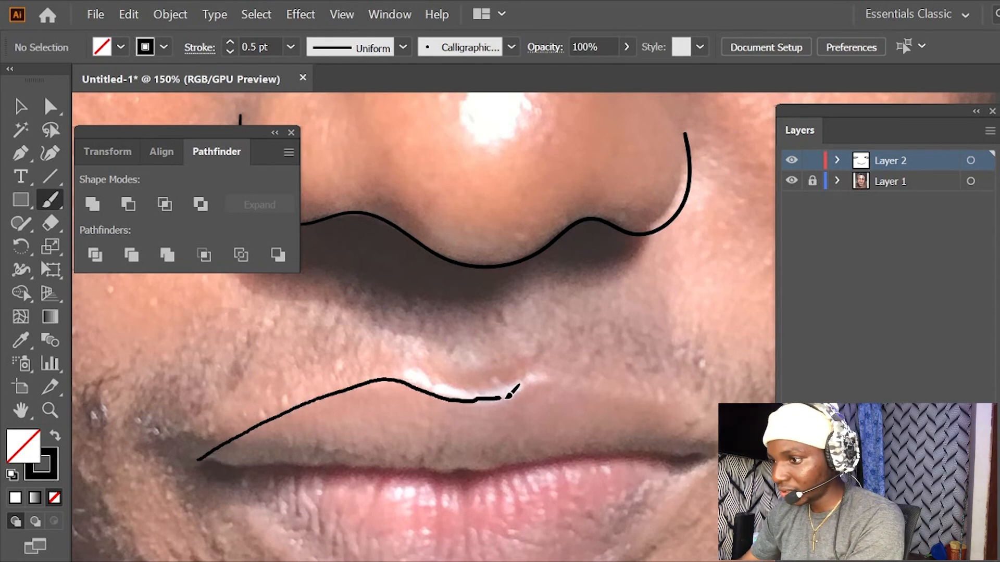
mouse_move(588, 384)
left_mouse_down()
mouse_move(705, 453)
mouse_move(547, 457)
left_mouse_up()
left_click_drag(454, 480, 345, 464)
mouse_move(238, 468)
left_mouse_down()
mouse_move(196, 463)
mouse_move(244, 432)
left_mouse_up()
- Trace the lower lip's outline from one mouth corner around to the other
key("space")
mouse_move(439, 421)
left_mouse_down()
mouse_move(410, 352)
mouse_move(377, 358)
left_mouse_up()
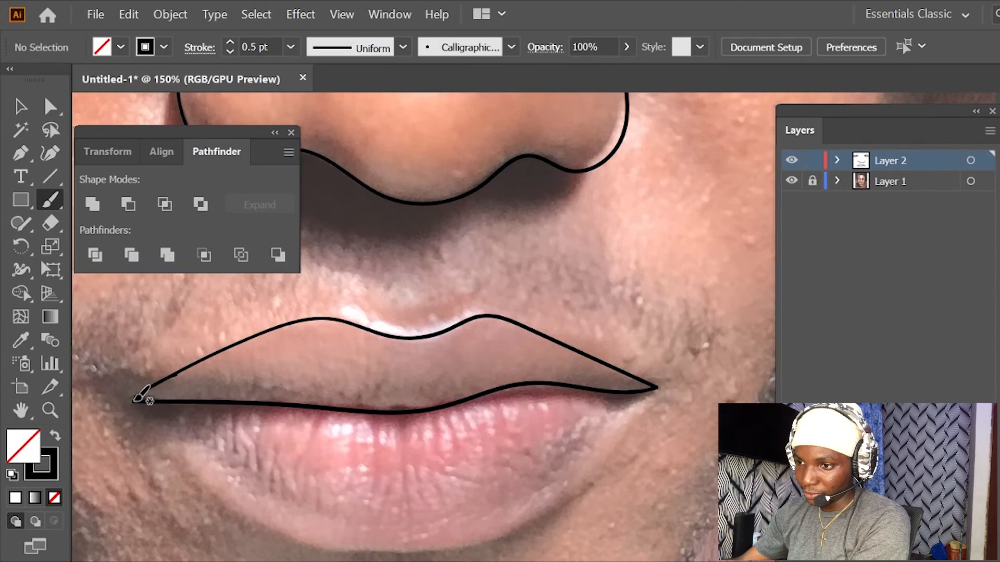
left_click_drag(189, 451, 258, 526)
mouse_move(342, 544)
left_mouse_down()
mouse_move(458, 555)
mouse_move(544, 517)
left_mouse_up()
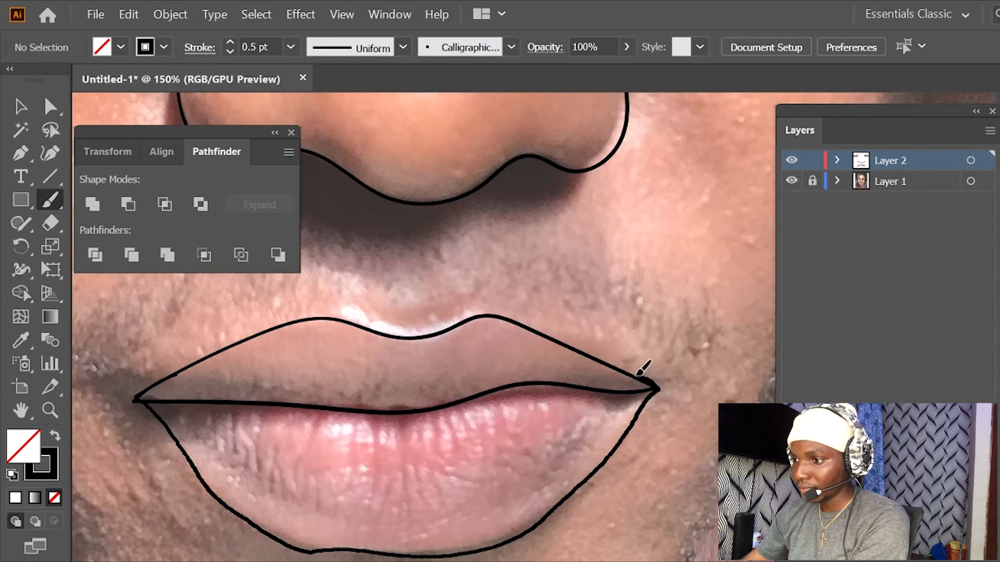
left_click_drag(619, 366, 613, 363)
- Check the traced facial features over the whole portrait, hiding the Layer 1 reference and showing it again
mouse_move(563, 382)
left_mouse_down()
mouse_move(551, 419)
mouse_move(484, 424)
mouse_move(434, 460)
left_mouse_up()
left_click_drag(517, 398, 623, 330)
left_click_drag(552, 401, 607, 365)
scroll(580, 380, "down", 4)
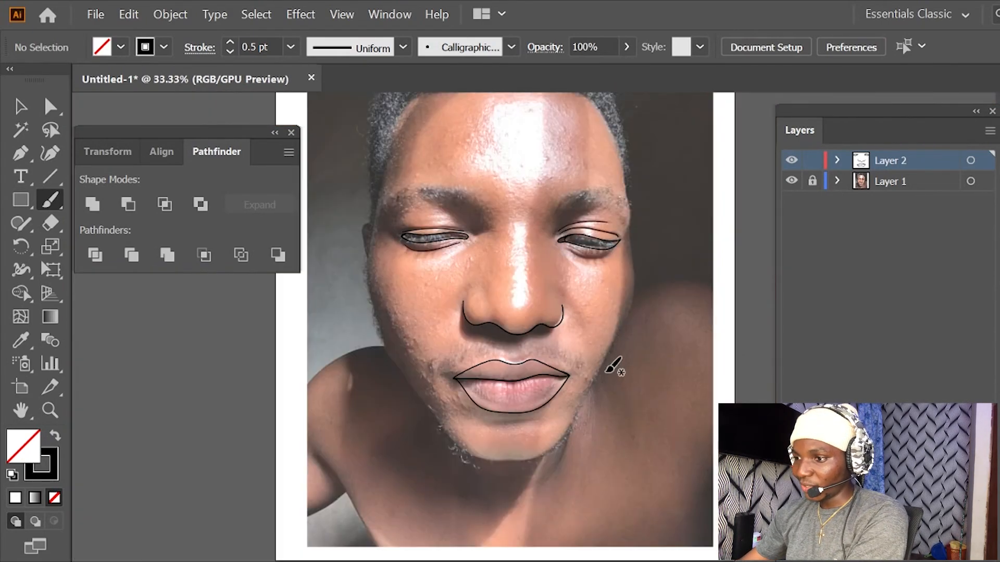
scroll(617, 366, "down", 1)
scroll(647, 351, "up", 1)
left_click_drag(599, 317, 618, 353)
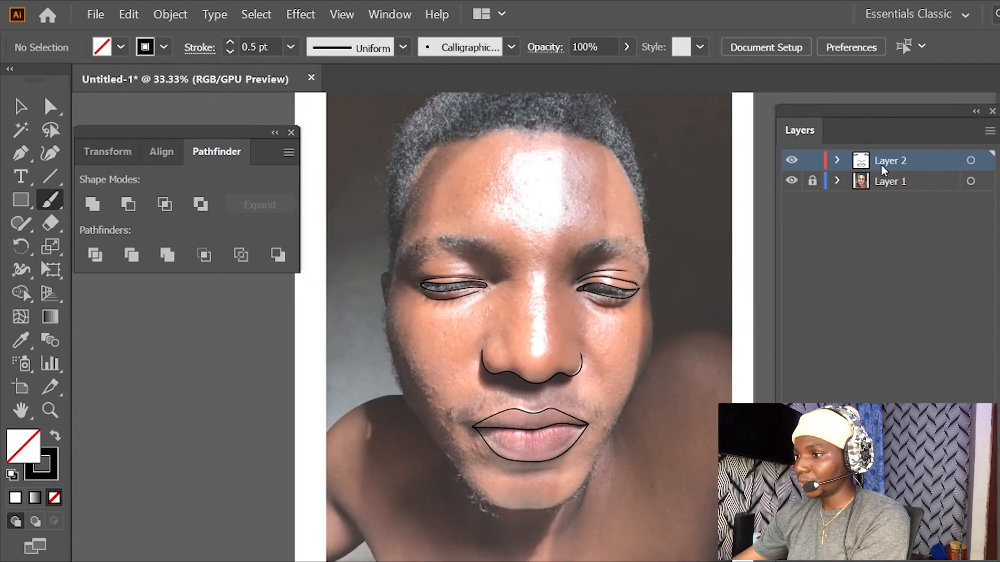
left_click(792, 181)
left_click(791, 181)
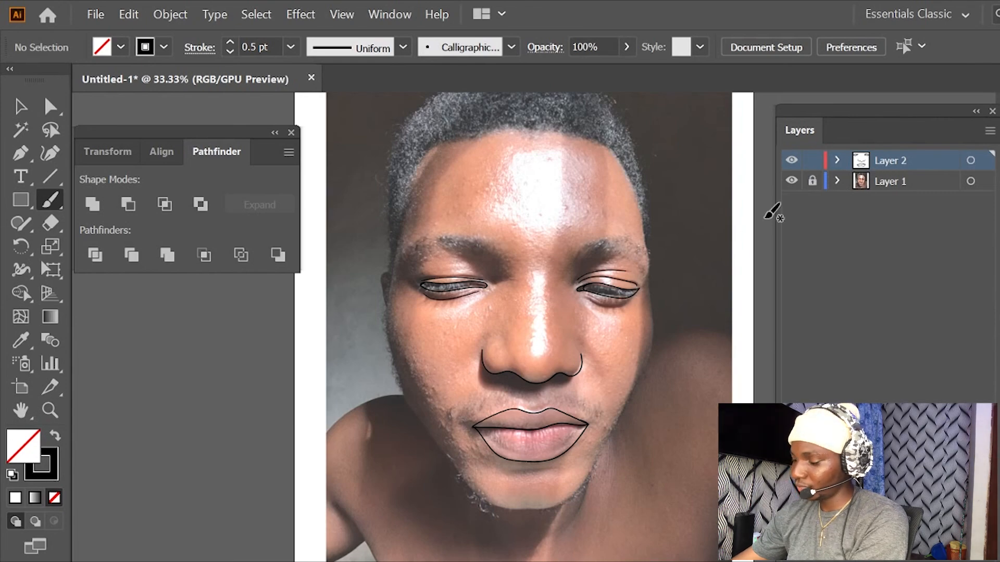
key("ctrl+equal")
key("ctrl+equal")
key("space")
left_click_drag(554, 384, 628, 465)
left_click_drag(545, 333, 653, 392)
left_click_drag(581, 364, 659, 279)
key("ctrl+equal")
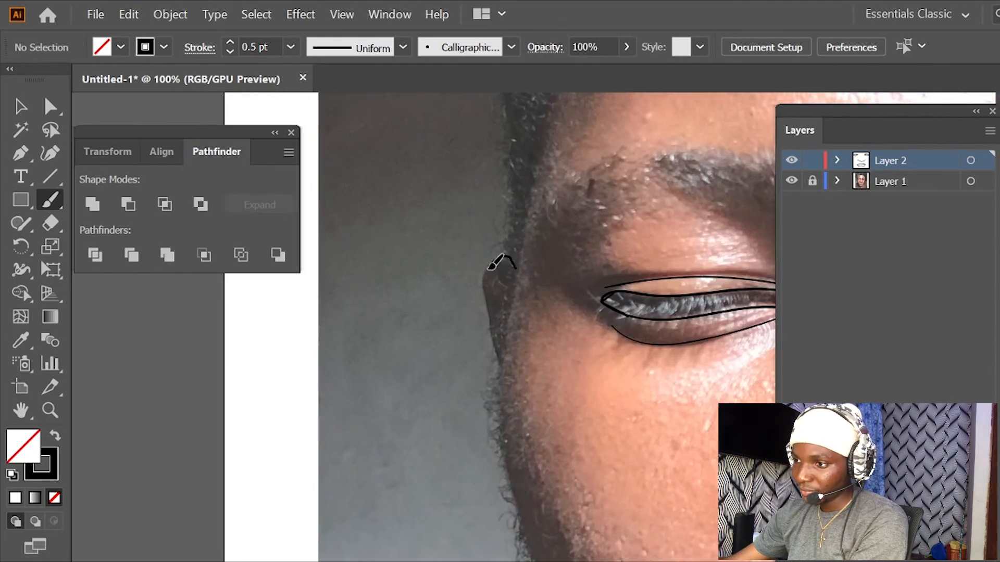
left_click_drag(497, 360, 502, 379)
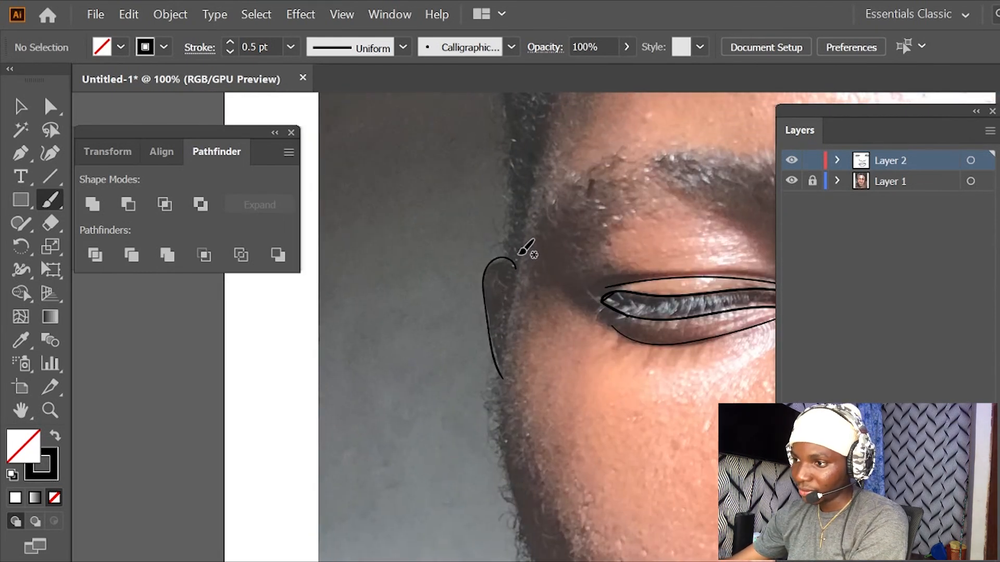
key("ctrl+z")
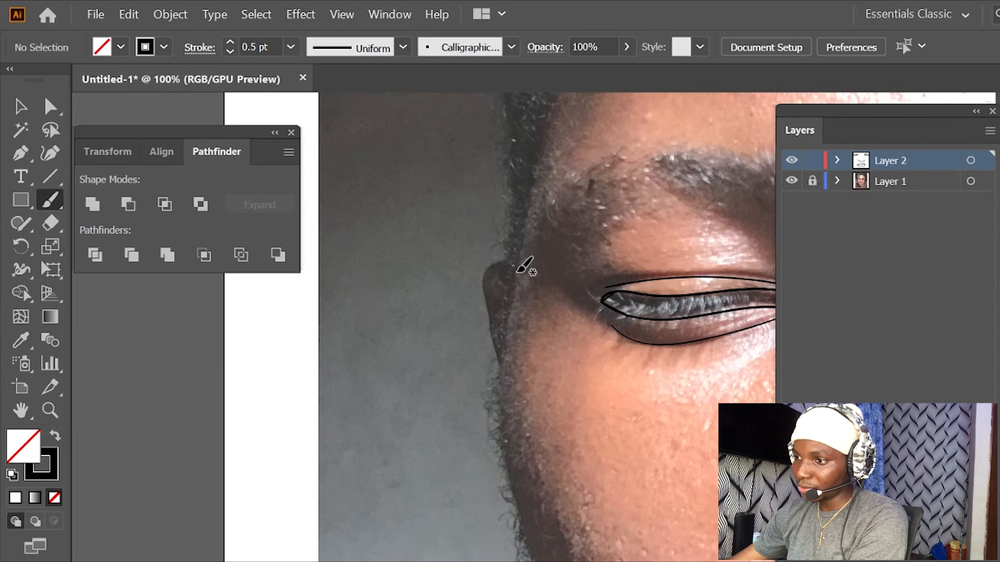
- Trace the outer edge of the visible ear on the portrait's left side with the Paintbrush
key("ctrl+equal")
left_click_drag(503, 252, 526, 339)
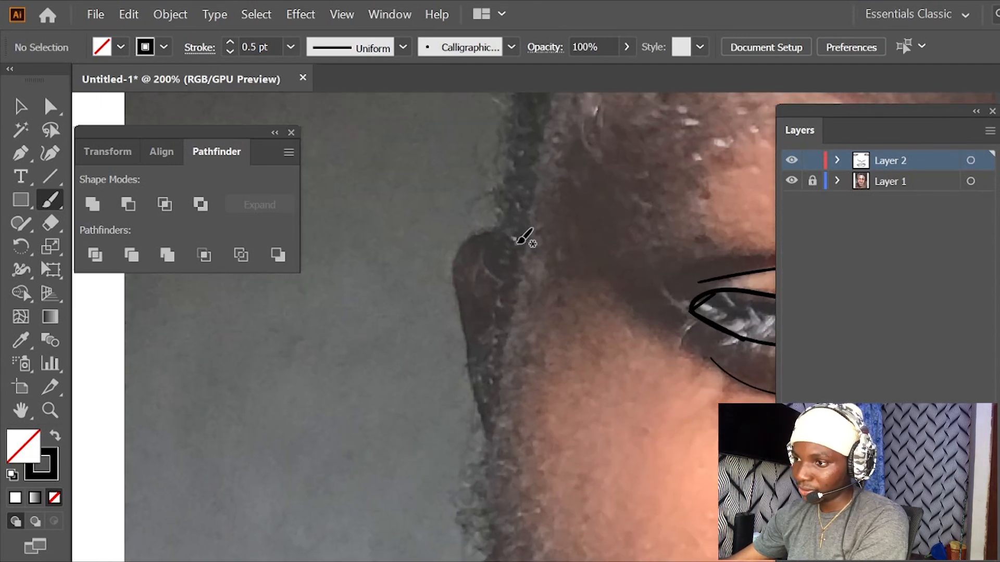
left_click_drag(459, 252, 461, 295)
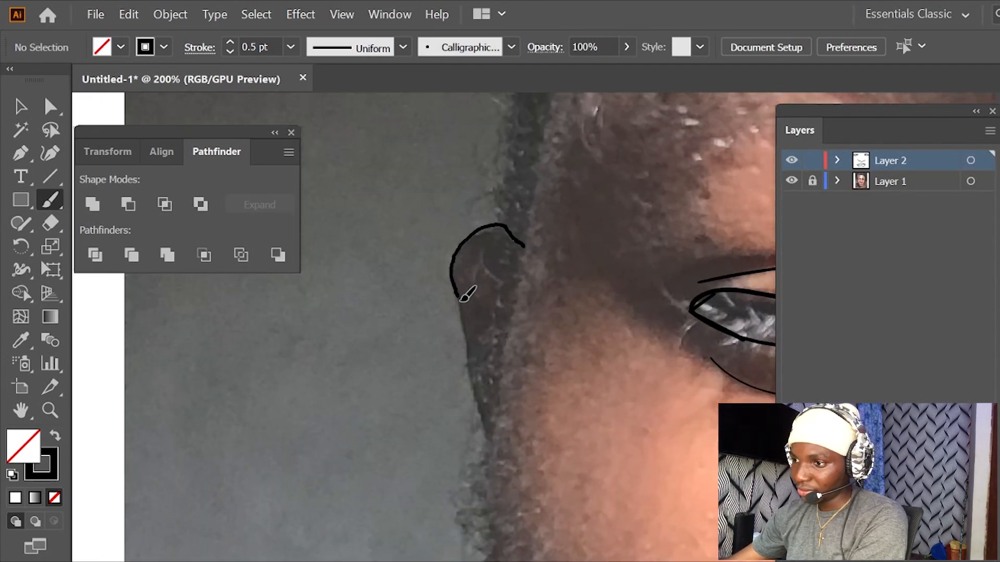
left_click_drag(475, 338, 488, 443)
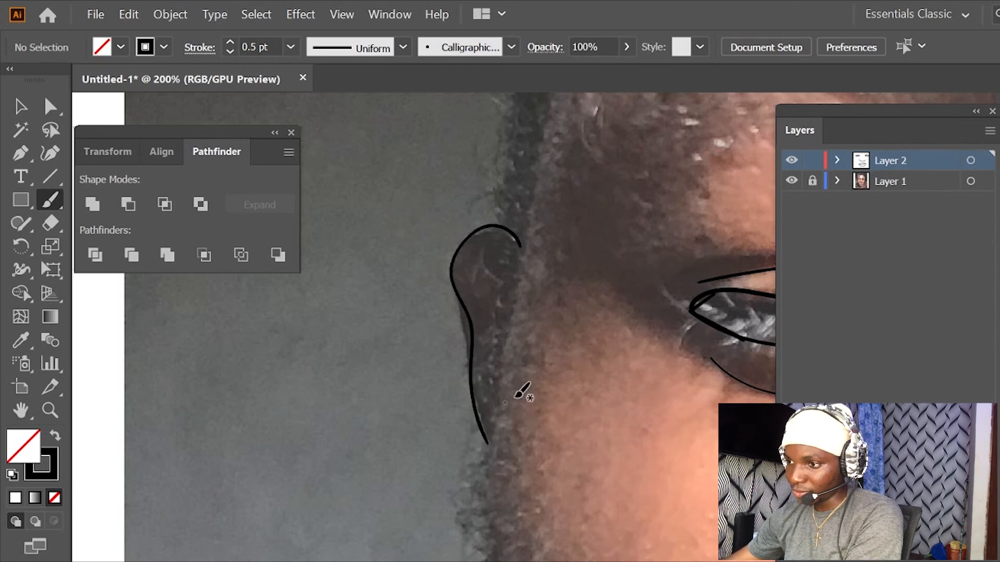
- Trace the side of the face from the top of the ear down along the cheek's outer edge
left_click_drag(526, 368, 558, 264)
mouse_move(568, 113)
left_mouse_down()
mouse_move(512, 383)
mouse_move(524, 525)
mouse_move(530, 556)
mouse_move(549, 561)
left_mouse_up()
left_click_drag(572, 521, 476, 248)
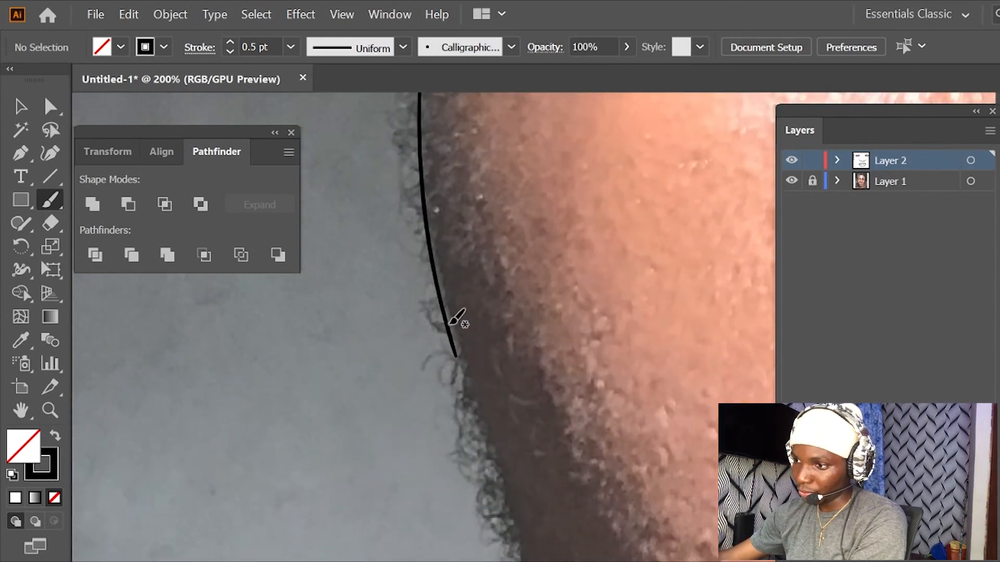
left_click_drag(459, 359, 515, 561)
- Trace the jaw with the Paintbrush on the portrait's left side, from the lower cheek down past the mouth corner towards the chin
key("ctrl+minus")
key("ctrl+minus")
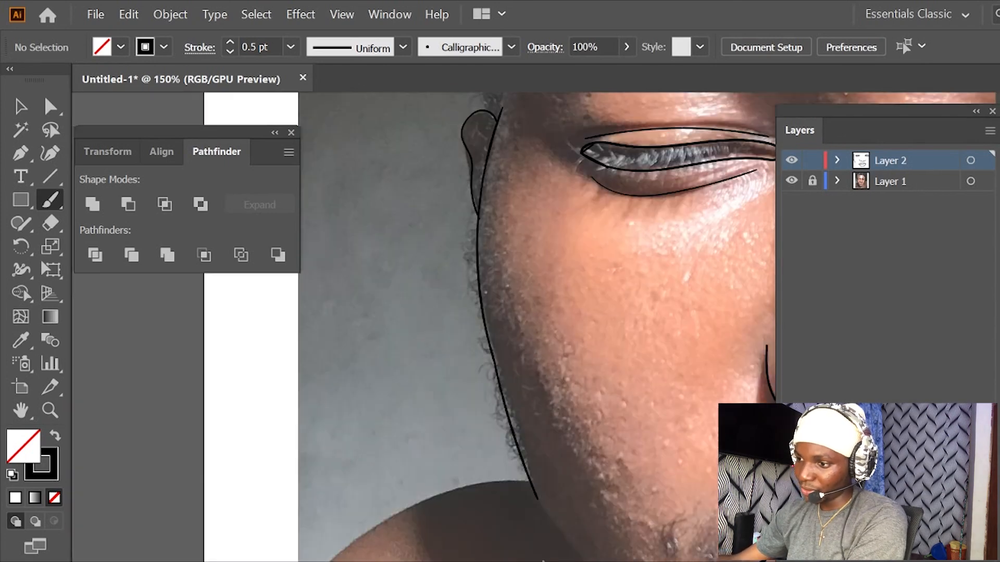
mouse_move(591, 446)
left_mouse_down()
mouse_move(498, 328)
mouse_move(495, 306)
left_mouse_up()
key("ctrl+plus")
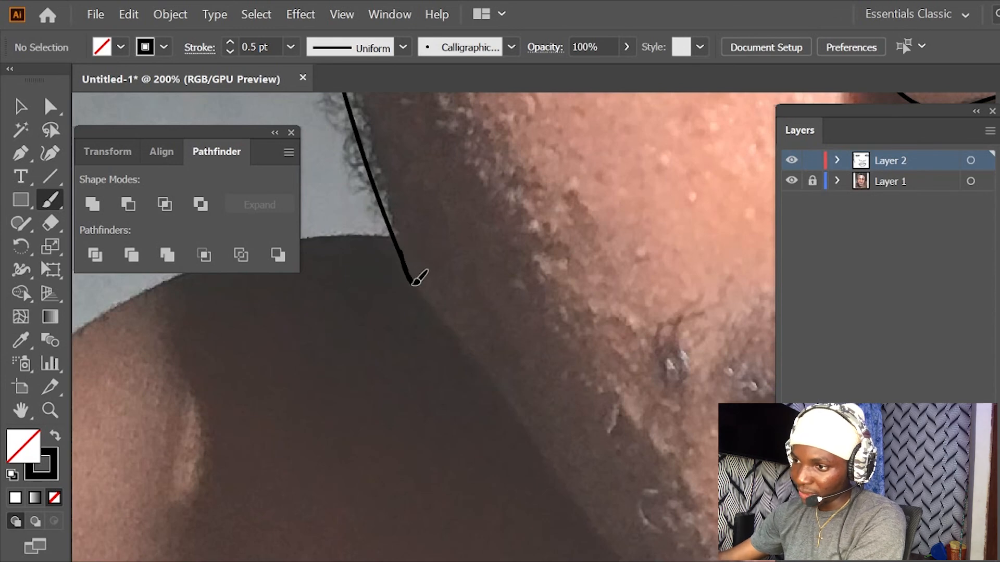
mouse_move(431, 308)
left_mouse_down()
mouse_move(624, 561)
mouse_move(690, 561)
mouse_move(482, 337)
mouse_move(417, 246)
left_mouse_up()
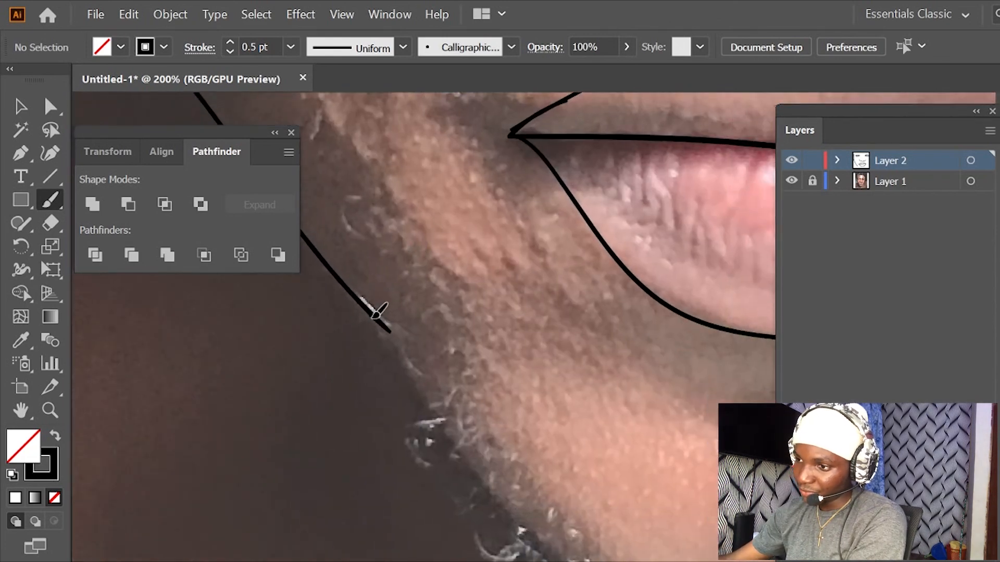
mouse_move(404, 359)
left_mouse_down()
mouse_move(528, 527)
mouse_move(579, 560)
left_mouse_up()
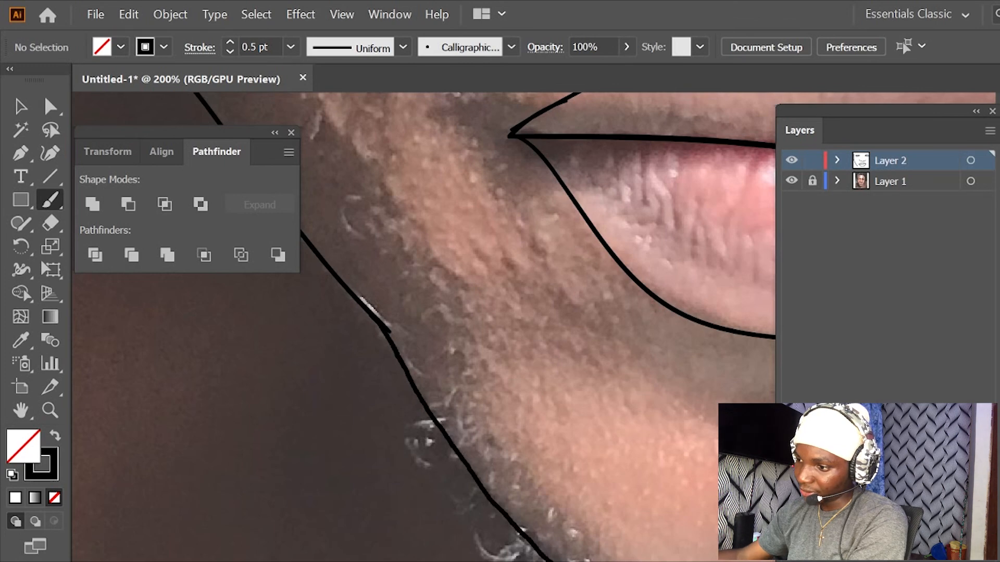
- Trace the chin's lower edge from the left jaw line around to the right side of the chin
left_click_drag(721, 561, 728, 561)
left_click_drag(668, 522, 399, 354)
left_click_drag(437, 414, 294, 416)
mouse_move(302, 459)
left_mouse_down()
mouse_move(414, 466)
mouse_move(583, 447)
mouse_move(669, 400)
mouse_move(744, 332)
left_mouse_up()
left_click_drag(671, 255, 536, 347)
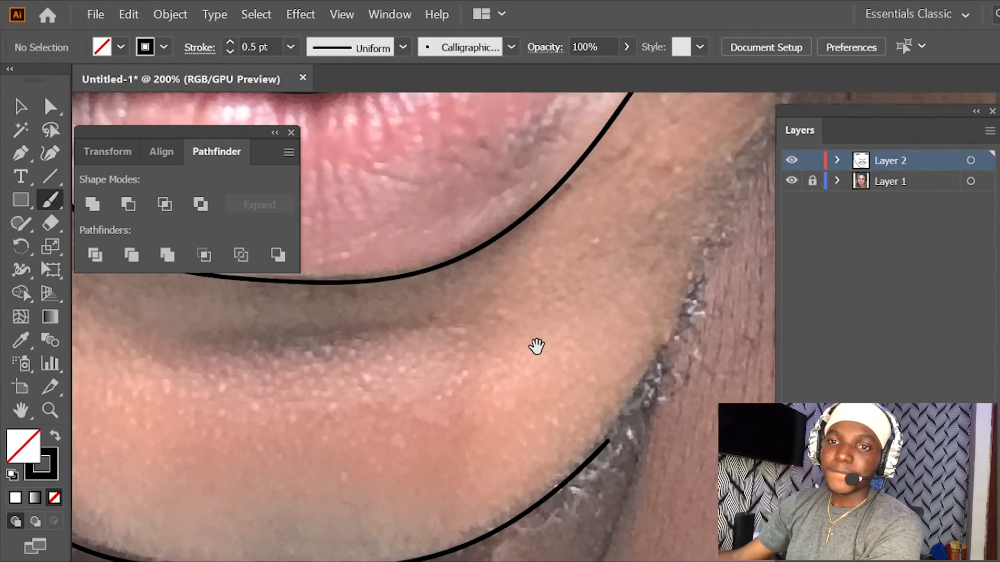
- Continue the contour from the chin up the jaw on the portrait's right side to the lower cheek
left_click_drag(618, 307, 511, 417)
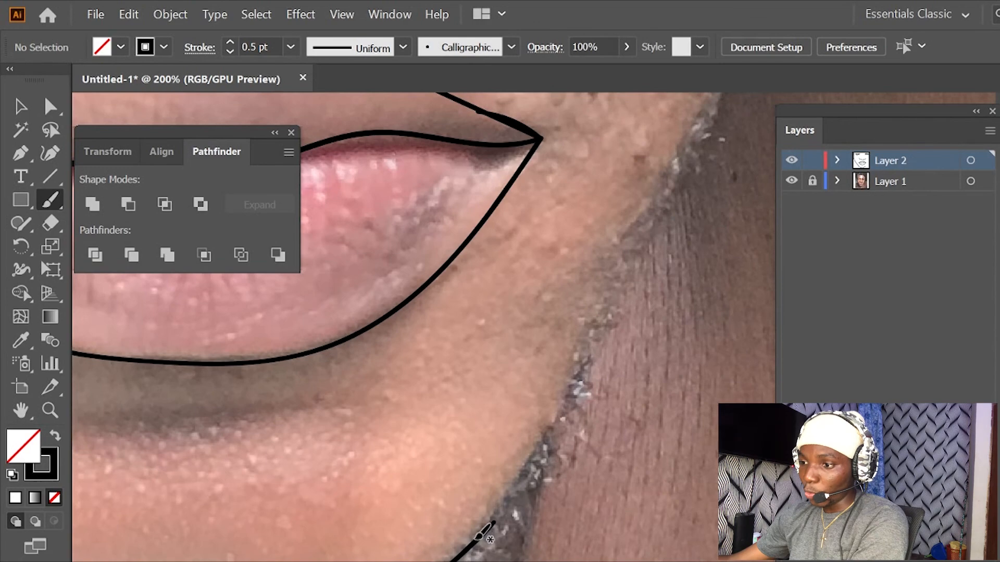
mouse_move(509, 504)
left_mouse_down()
mouse_move(595, 365)
mouse_move(674, 173)
mouse_move(703, 134)
mouse_move(692, 214)
mouse_move(608, 344)
left_mouse_up()
mouse_move(675, 132)
left_mouse_down()
mouse_move(596, 323)
mouse_move(542, 419)
left_mouse_up()
left_click_drag(580, 335, 542, 437)
- Trace the face edge on the portrait's right side from beside the eye down over the cheek into the jaw line
key("ctrl+minus")
key("ctrl+minus")
key("ctrl+minus")
key("ctrl+equal")
key("ctrl+minus")
key("ctrl+minus")
key("ctrl+equal")
key("ctrl+equal")
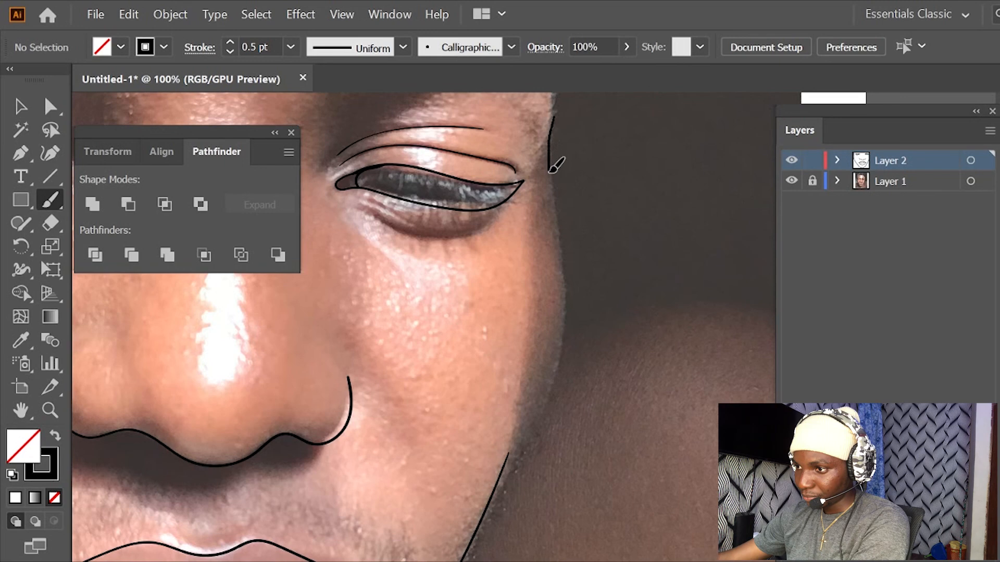
left_click_drag(557, 237, 561, 267)
left_click_drag(573, 308, 569, 355)
left_click_drag(554, 405, 540, 443)
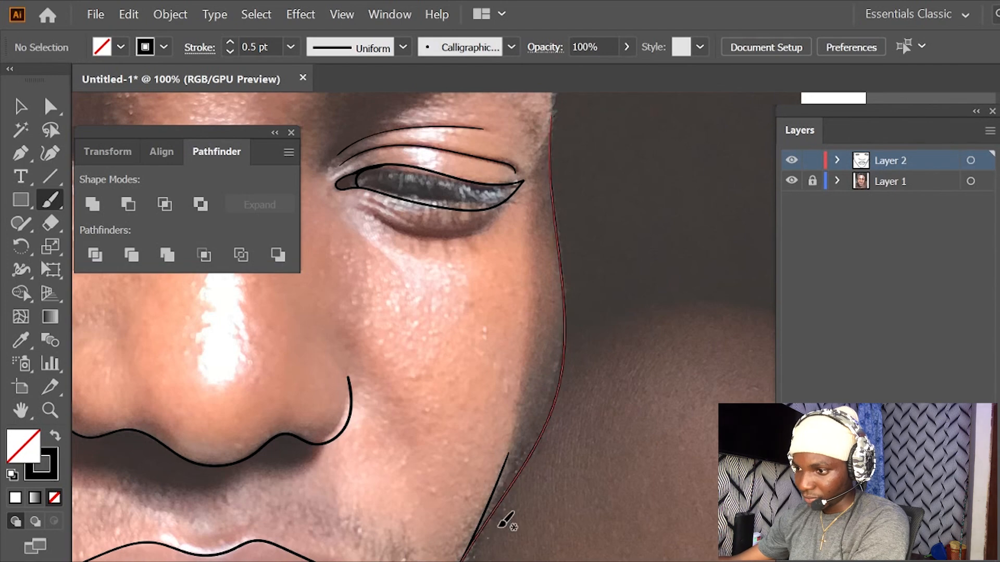
- Delete the short overlapping stroke just inside the new contour on the lower right cheek
scroll(602, 312, "down", 4)
scroll(598, 319, "up", 4)
mouse_move(524, 491)
left_mouse_down()
mouse_move(545, 417)
mouse_move(631, 247)
mouse_move(555, 397)
left_mouse_up()
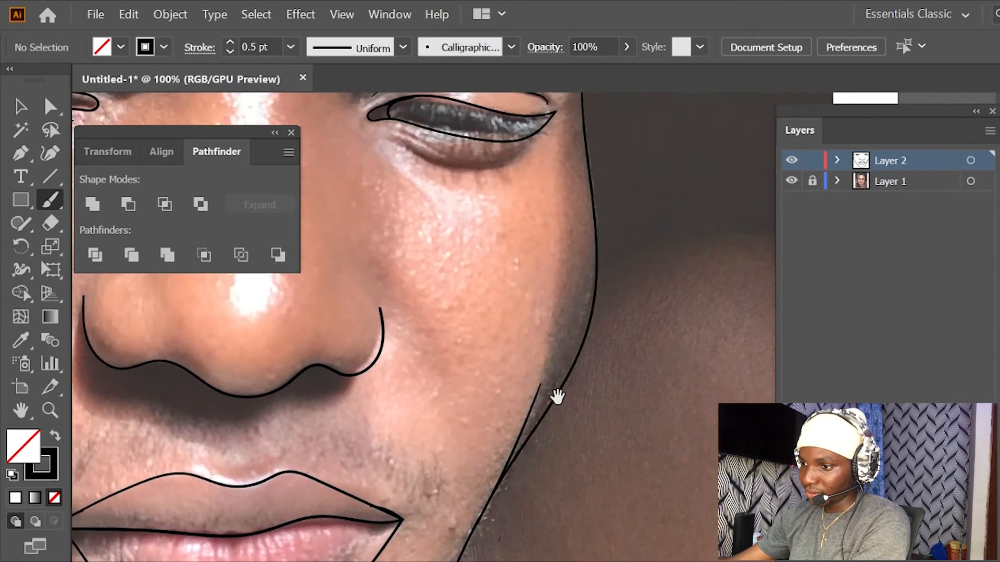
scroll(555, 384, "down", 1)
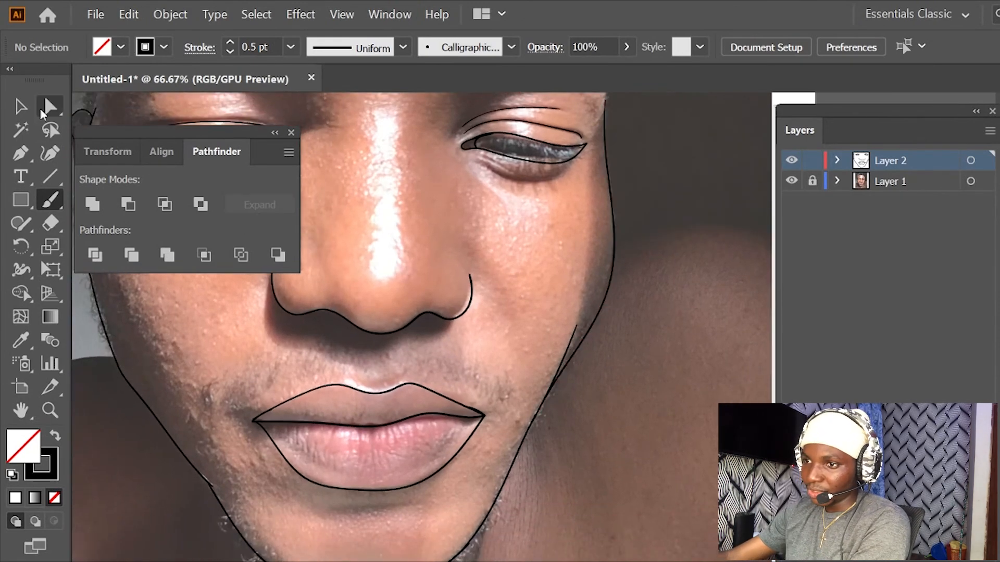
left_click(21, 106)
left_click(574, 341)
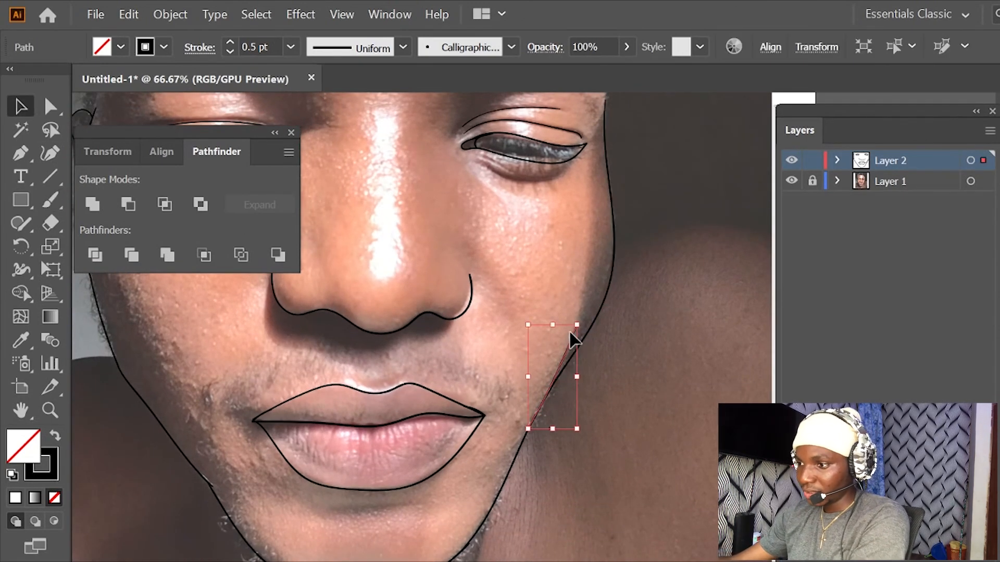
left_click(564, 322)
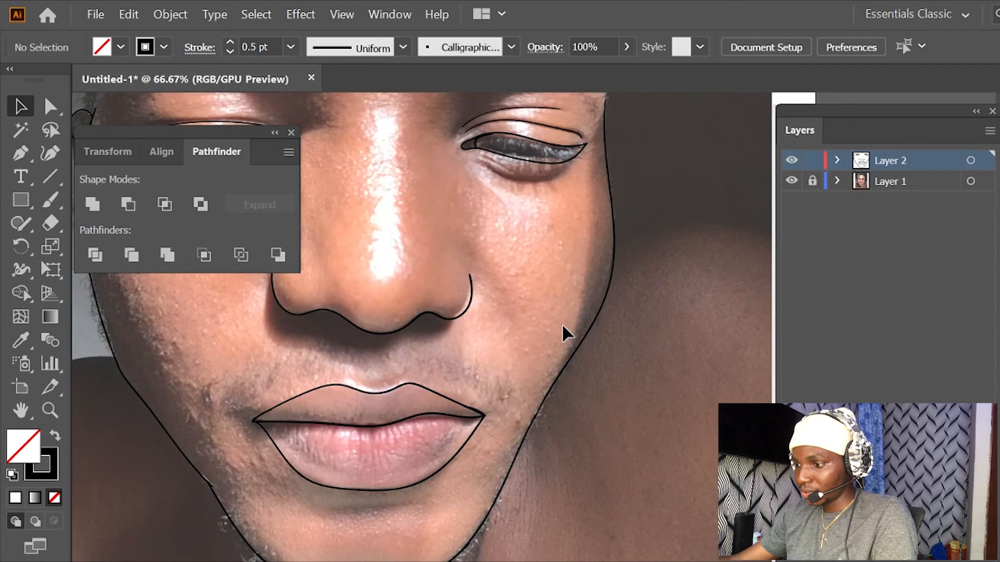
- Trace the temple edge with the Paintbrush from the hairline past the right eyebrow down to the cheek contour beside the eye
scroll(558, 329, "up", 2)
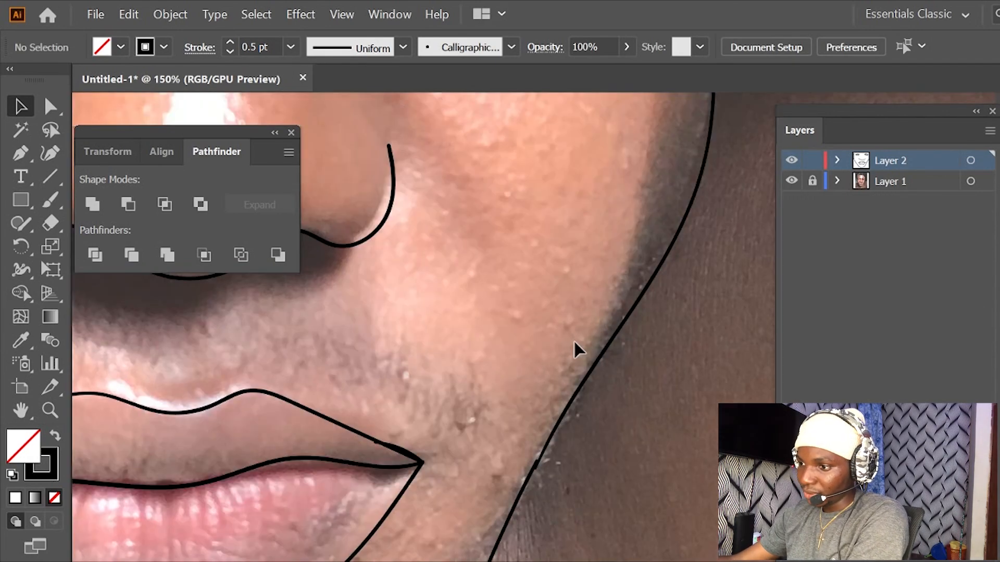
left_click(50, 200)
scroll(346, 324, "down", 3)
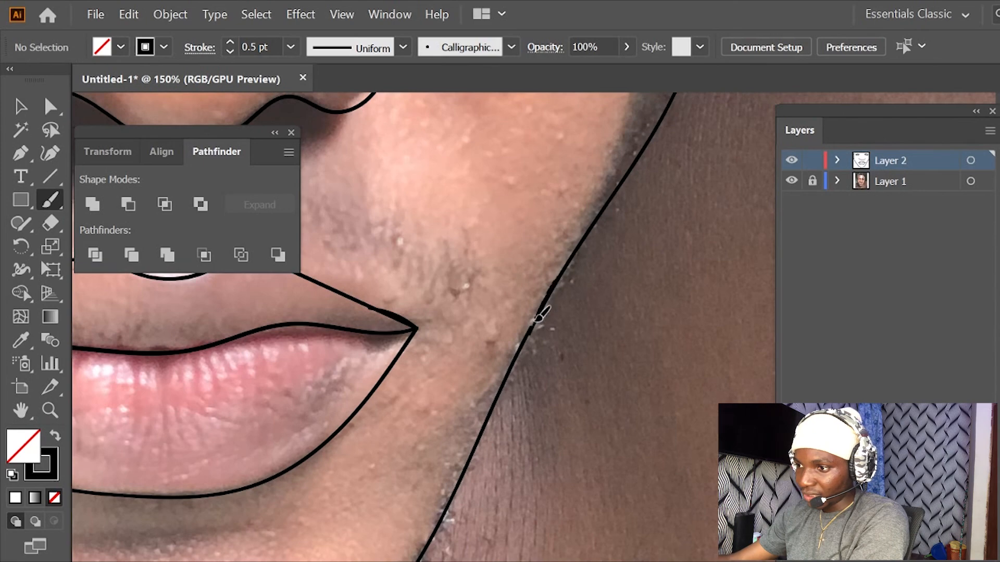
scroll(553, 415, "up", 6)
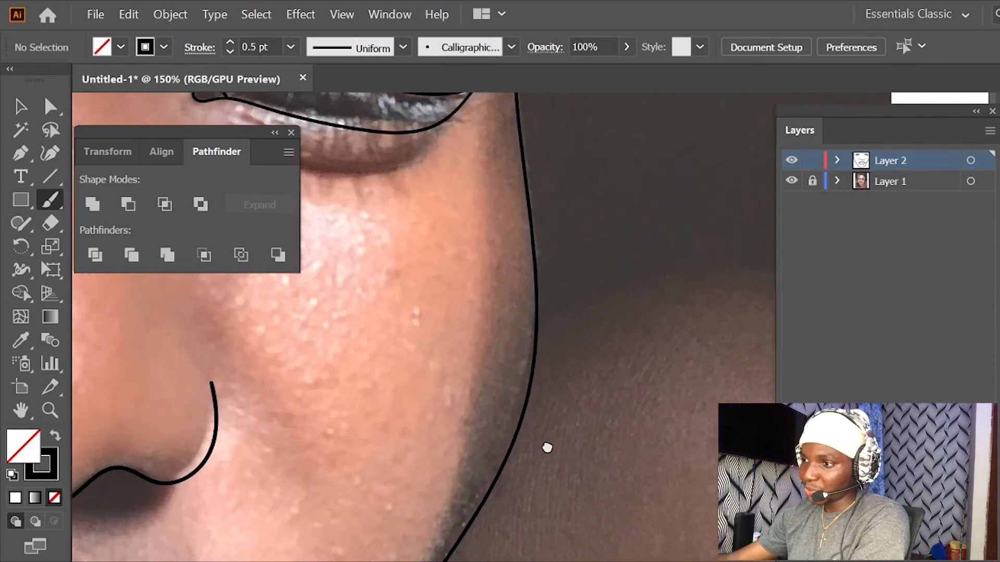
scroll(592, 307, "up", 6)
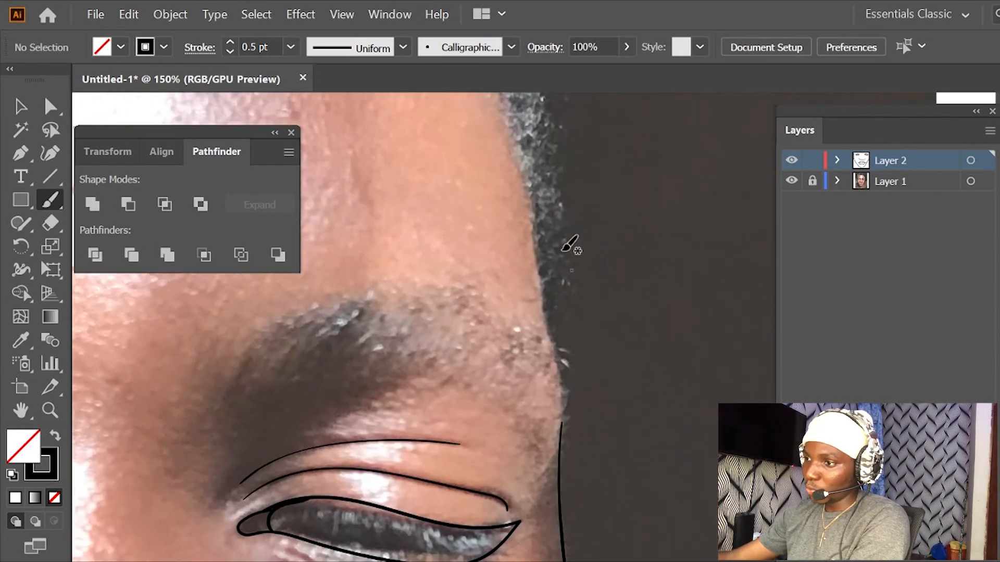
left_click_drag(529, 177, 543, 315)
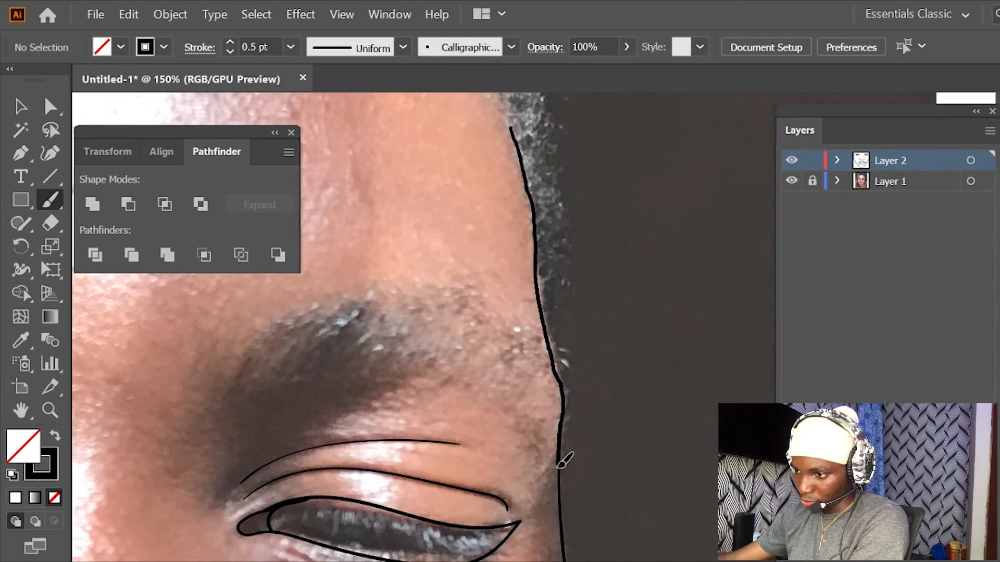
left_click_drag(560, 477, 569, 503)
mouse_move(579, 330)
left_mouse_down()
mouse_move(622, 503)
mouse_move(628, 445)
left_mouse_up()
- Retouch the join in the left jaw line below the mouth corner with a short Paintbrush stroke, undoing the overlong attempt first
key("ctrl+minus")
key("ctrl+minus")
key("ctrl+minus")
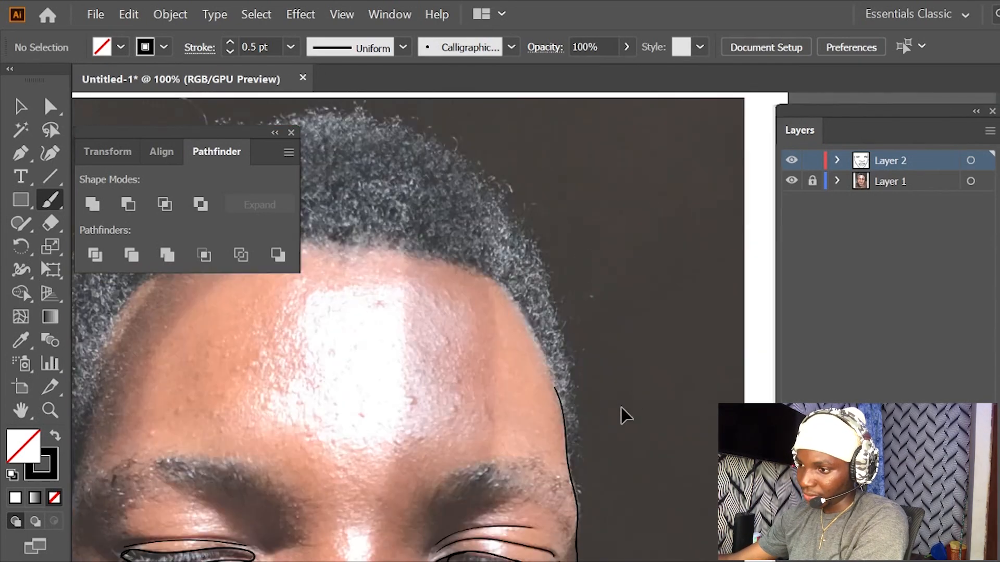
left_click_drag(412, 394, 611, 311)
left_click_drag(450, 359, 560, 291)
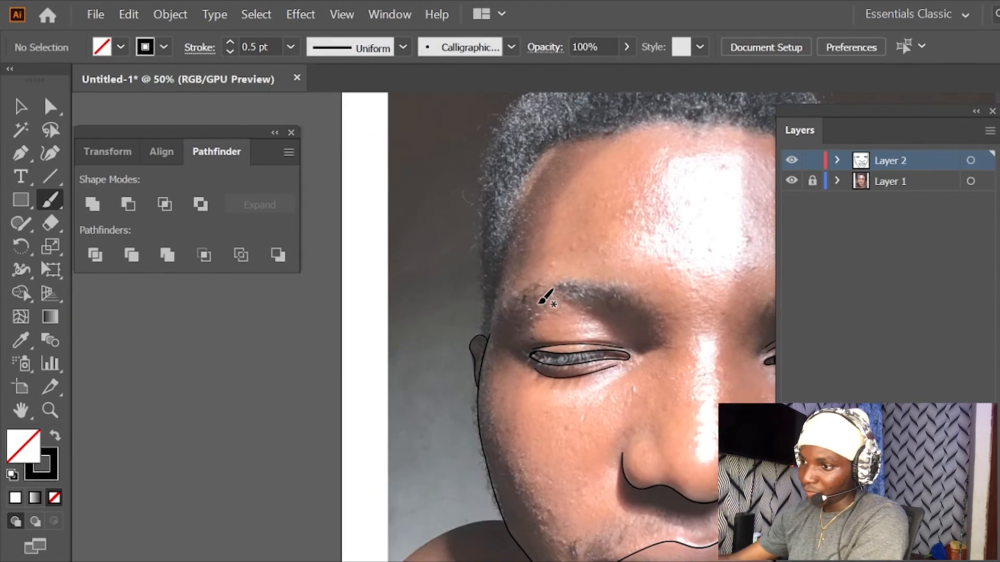
key("ctrl+plus")
key("ctrl+plus")
left_click_drag(542, 484, 532, 255)
left_click_drag(553, 360, 466, 264)
left_click_drag(555, 339, 478, 269)
mouse_move(503, 336)
left_mouse_down()
mouse_move(502, 268)
mouse_move(552, 354)
left_mouse_up()
key("ctrl+plus")
key("ctrl+plus")
left_click_drag(494, 314, 479, 305)
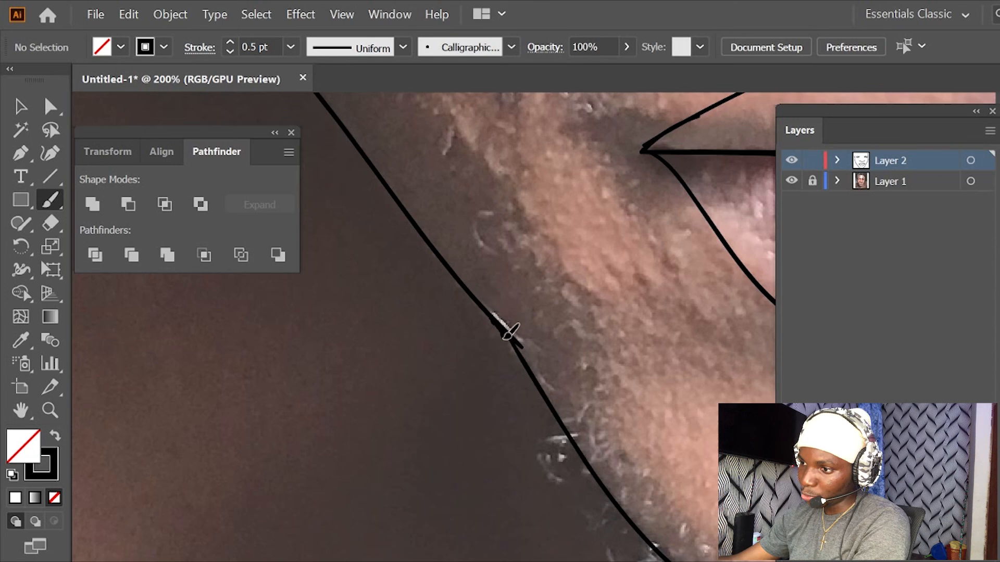
left_click_drag(535, 389, 547, 404)
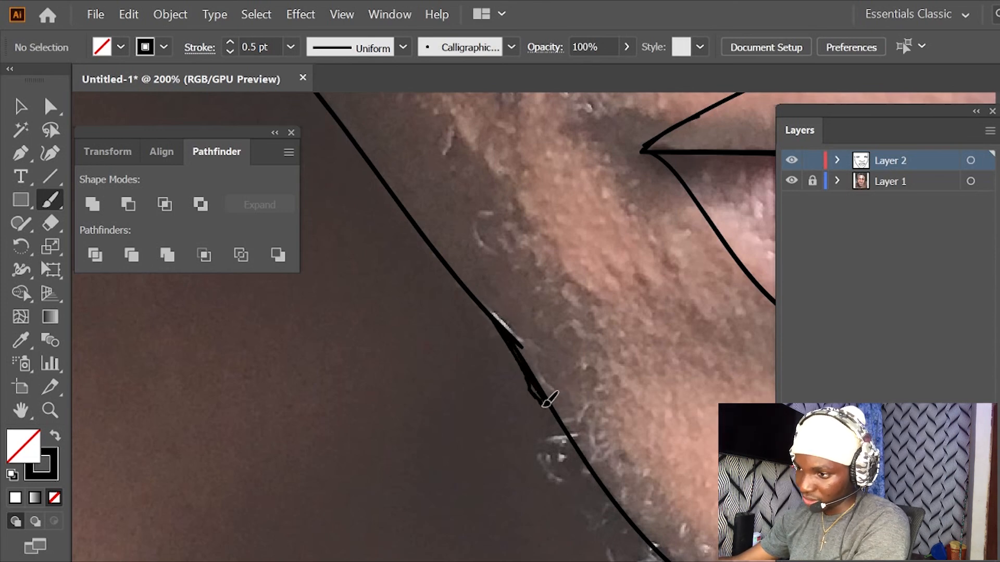
key("ctrl+z")
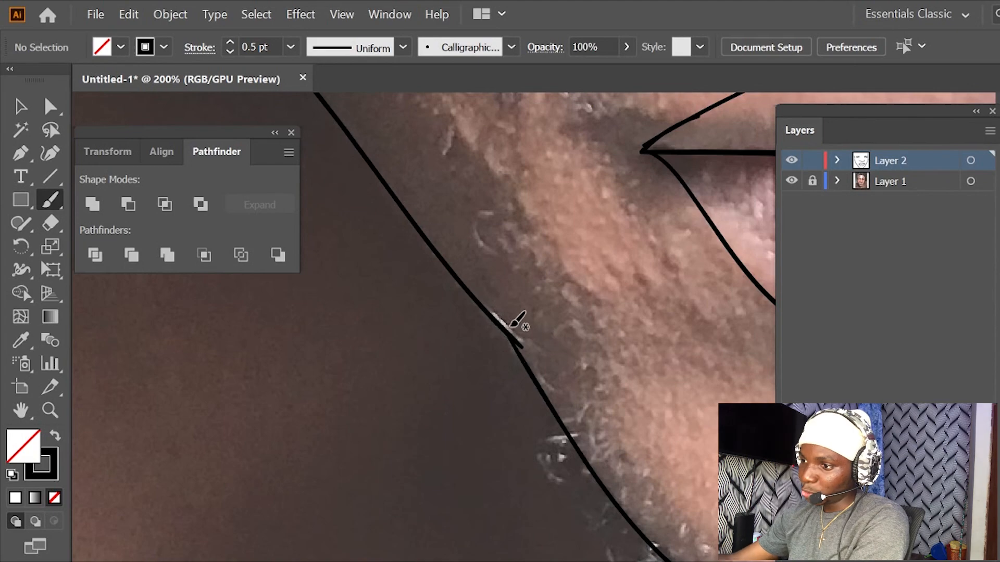
left_click_drag(517, 356, 533, 386)
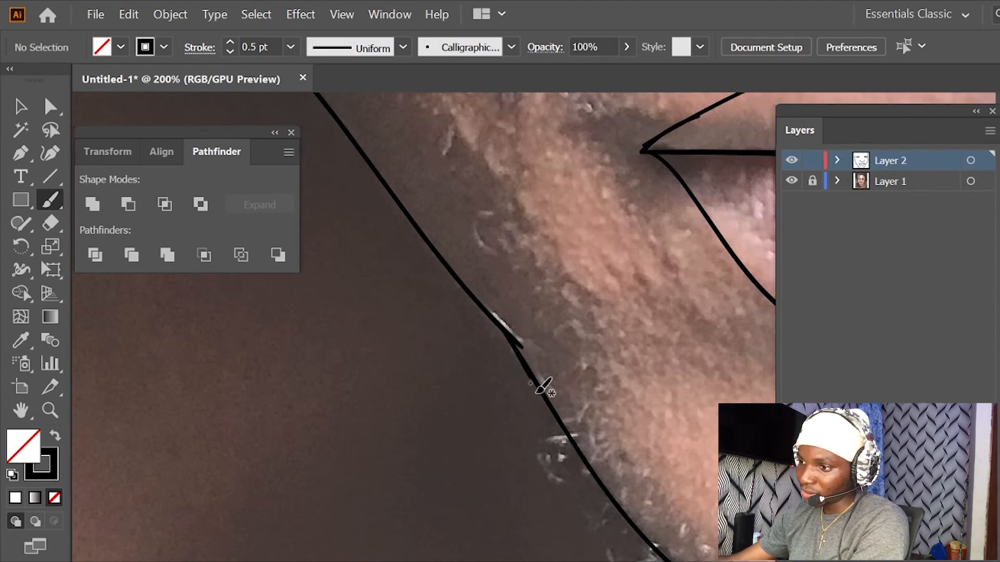
key("ctrl+minus")
key("ctrl+minus")
key("ctrl+plus")
key("ctrl+plus")
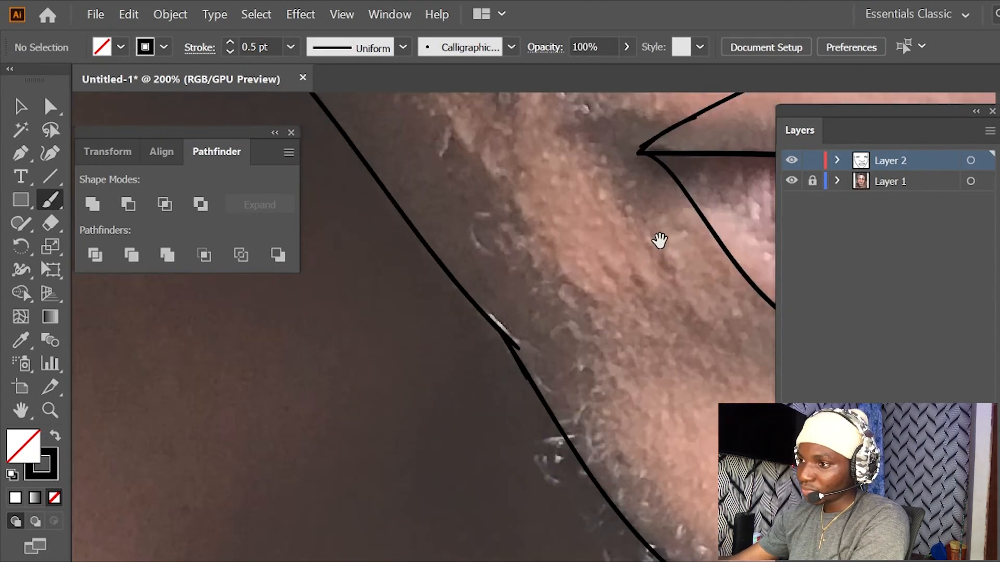
- Examine the lip outline, both mouth corners and the surrounding traced features up close for gaps or rough joins
left_click_drag(656, 242, 463, 394)
left_click_drag(553, 301, 438, 342)
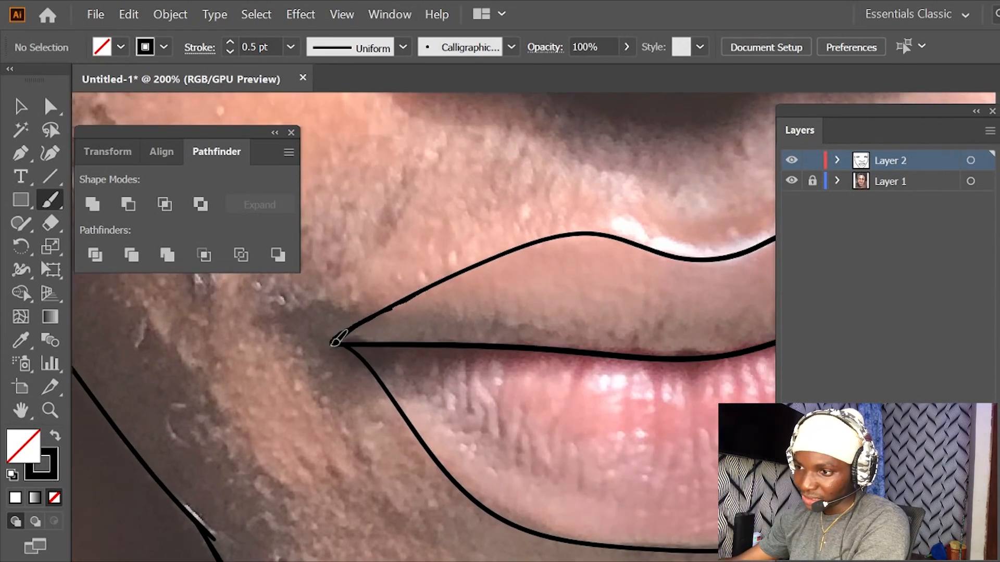
left_click_drag(535, 290, 429, 304)
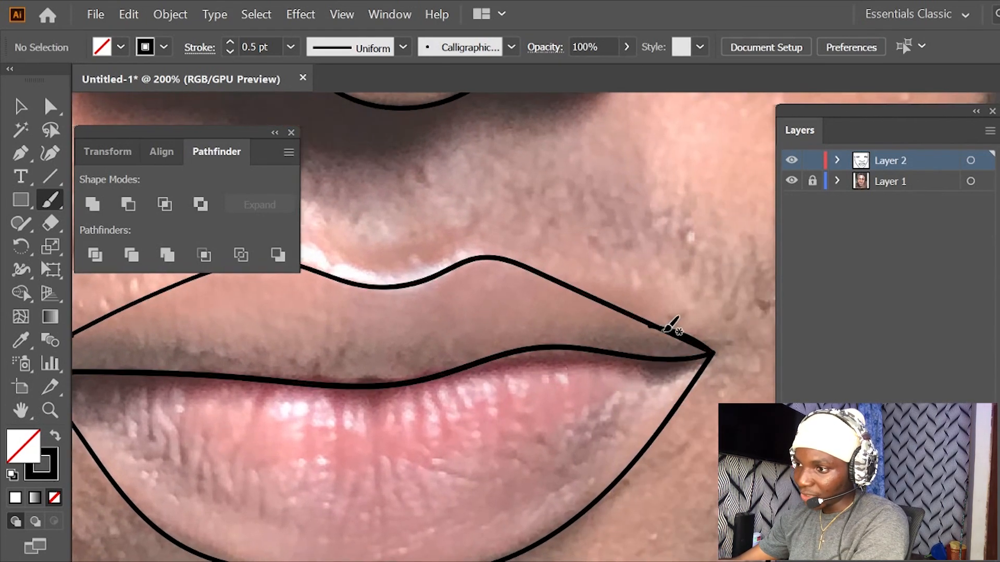
scroll(631, 312, "down", 3)
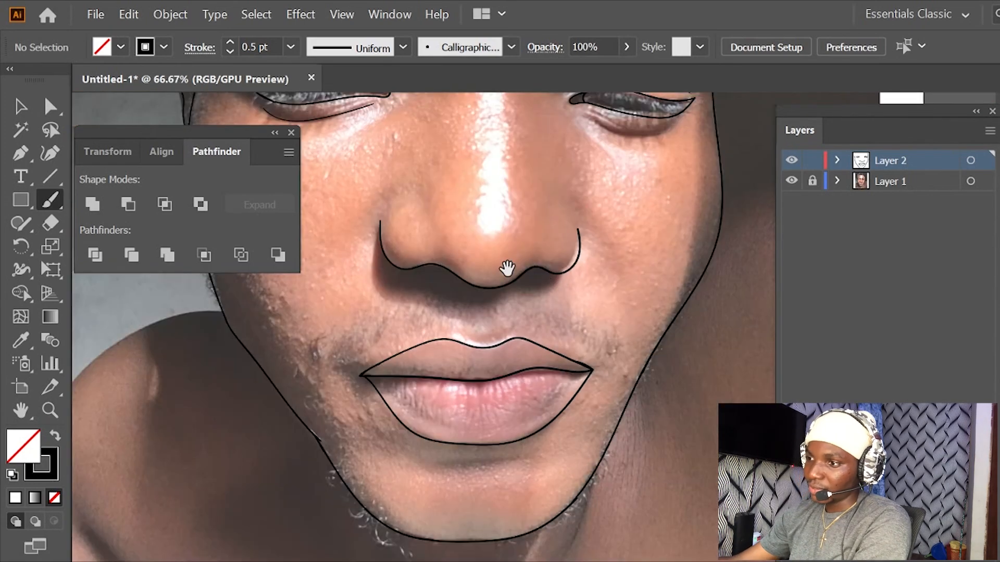
left_click_drag(507, 268, 570, 418)
left_click_drag(543, 299, 556, 394)
left_click_drag(487, 312, 545, 356)
left_click_drag(611, 327, 497, 386)
left_click_drag(553, 337, 567, 292)
- Compare the whole line art with the portrait by hiding the Layer 1 reference and showing it again
scroll(527, 366, "down", 1)
scroll(526, 363, "down", 1)
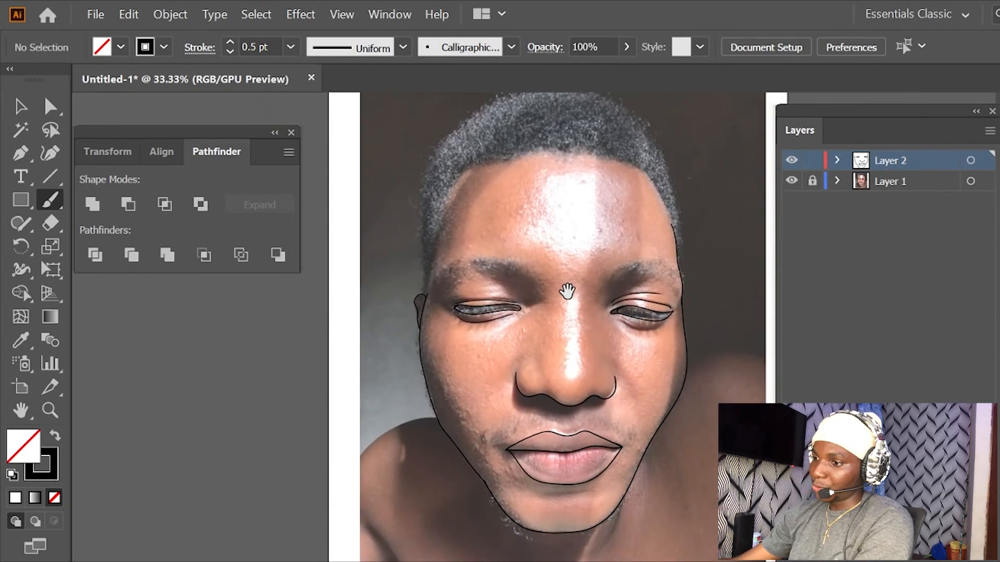
left_click(790, 182)
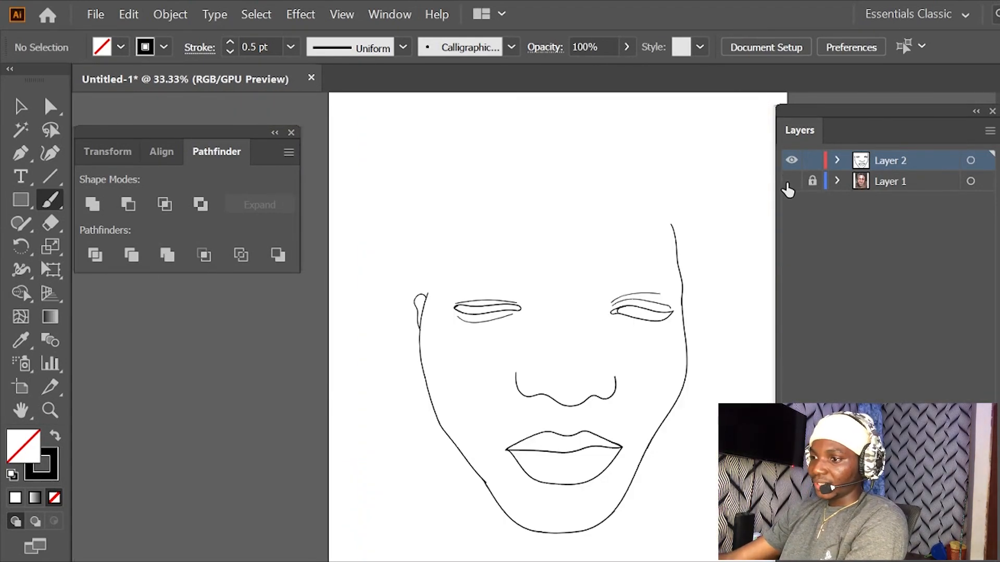
left_click(791, 181)
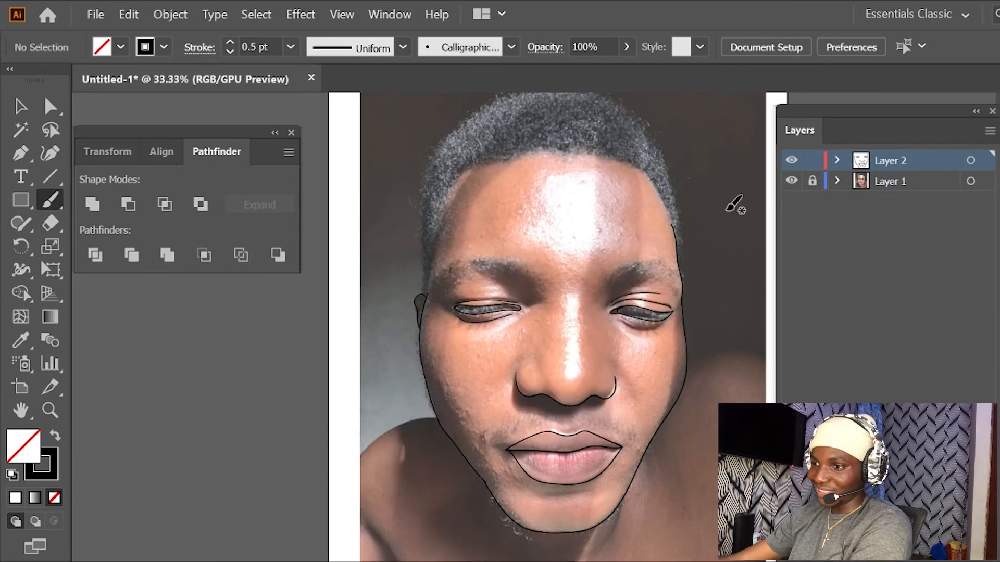
- Trace the outer hair edge with the Pencil tool from above the left ear up the side of the head
key("ctrl+plus")
left_click_drag(573, 269, 616, 302)
mouse_move(504, 239)
left_mouse_down()
mouse_move(610, 291)
mouse_move(582, 373)
mouse_move(591, 319)
mouse_move(583, 313)
left_mouse_up()
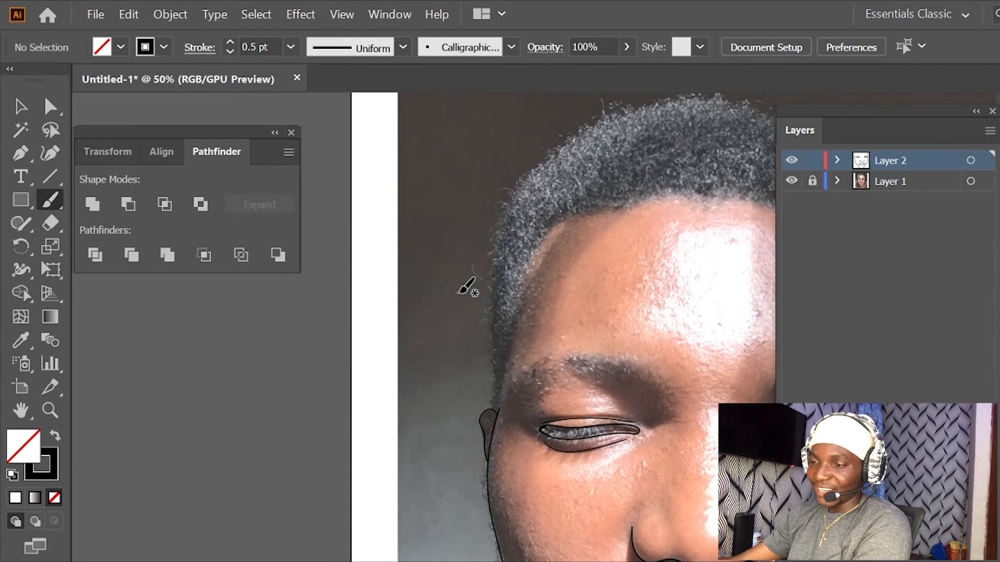
mouse_move(604, 252)
left_mouse_down()
mouse_move(558, 302)
mouse_move(446, 357)
left_mouse_up()
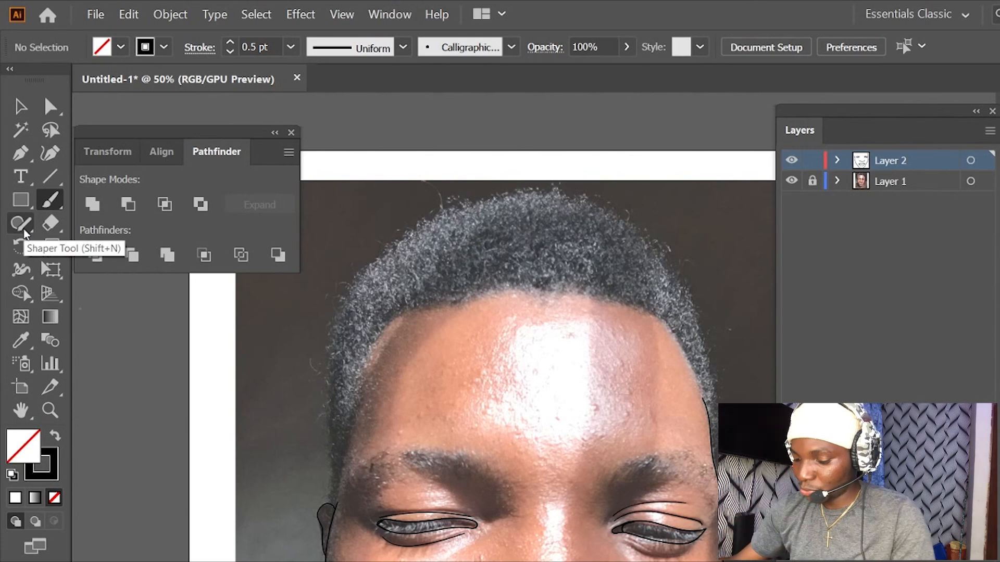
key("n")
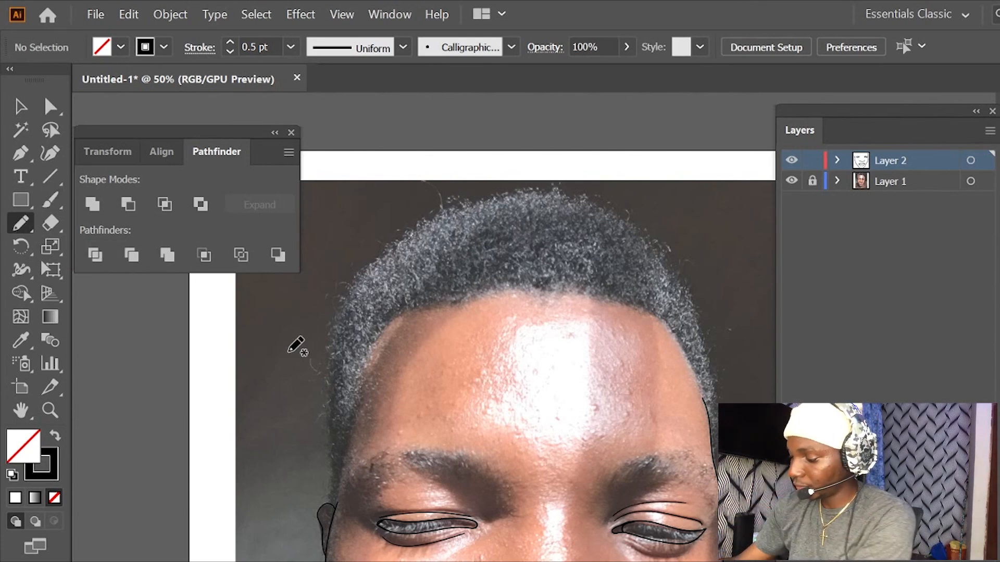
key("ctrl+plus")
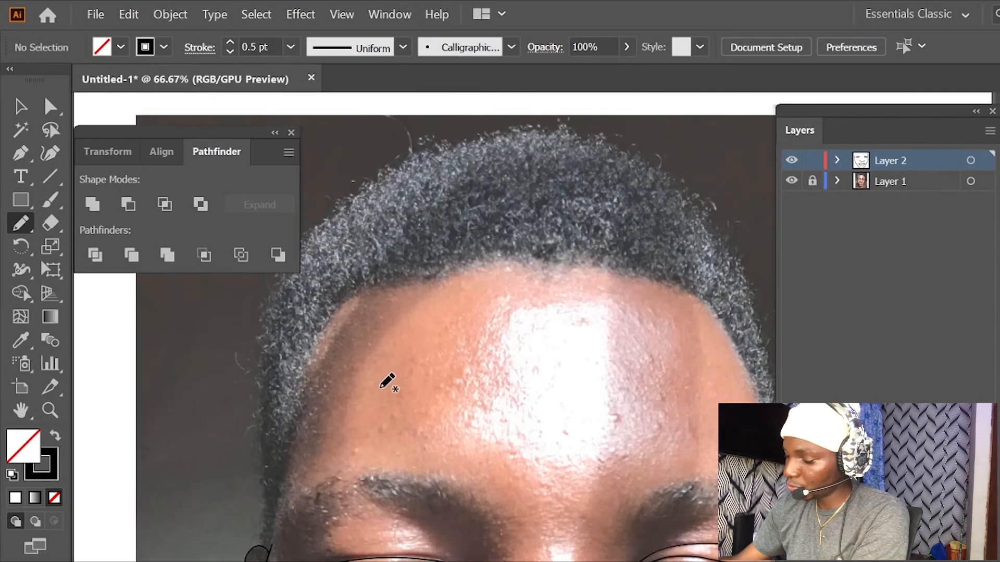
key("ctrl+minus")
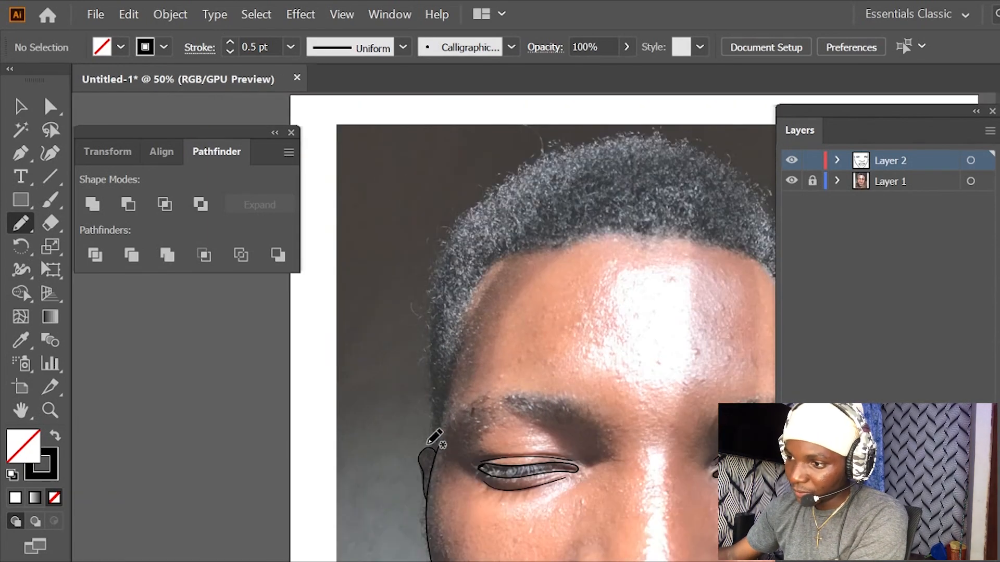
key("ctrl+plus")
key("ctrl+plus")
left_click_drag(338, 466, 447, 423)
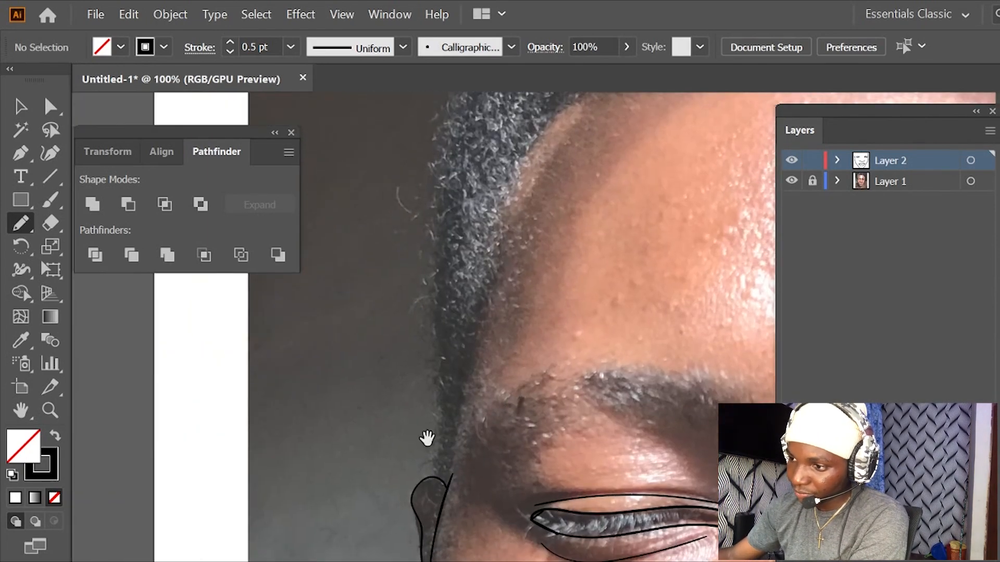
mouse_move(437, 479)
left_mouse_down()
mouse_move(440, 360)
mouse_move(423, 243)
mouse_move(441, 125)
left_mouse_up()
left_click_drag(499, 208, 392, 482)
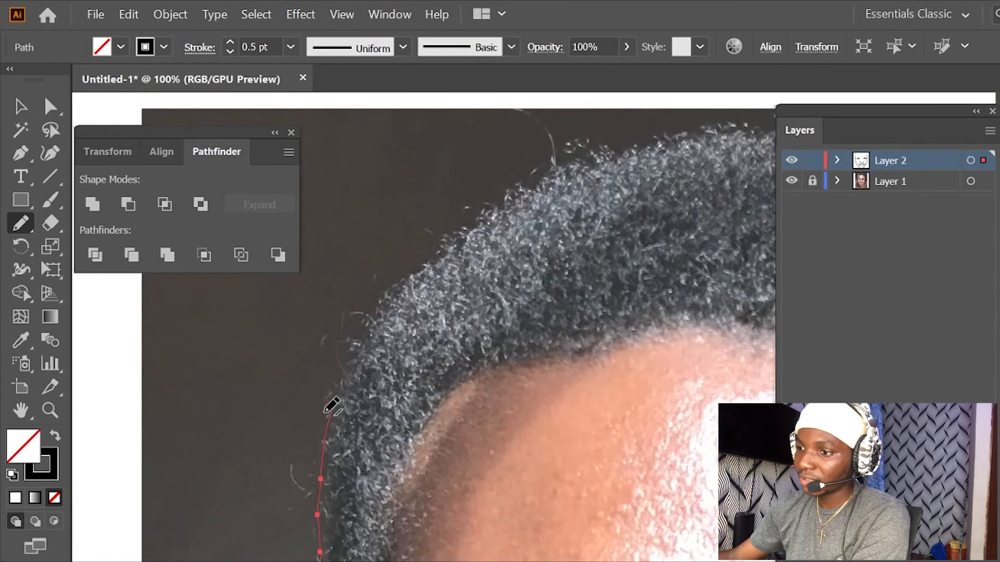
- Continue the outer hair outline over the crown and down the right side to the temple line beside the eyebrow
mouse_move(335, 403)
left_mouse_down()
mouse_move(426, 258)
mouse_move(532, 191)
mouse_move(677, 147)
left_mouse_up()
mouse_move(654, 196)
left_mouse_down()
mouse_move(361, 310)
mouse_move(396, 303)
mouse_move(481, 314)
mouse_move(536, 335)
mouse_move(604, 375)
mouse_move(683, 453)
left_mouse_up()
left_click_drag(647, 389, 545, 188)
mouse_move(587, 255)
left_mouse_down()
mouse_move(641, 378)
mouse_move(674, 495)
mouse_move(667, 536)
mouse_move(632, 314)
left_mouse_up()
left_click_drag(635, 364, 635, 418)
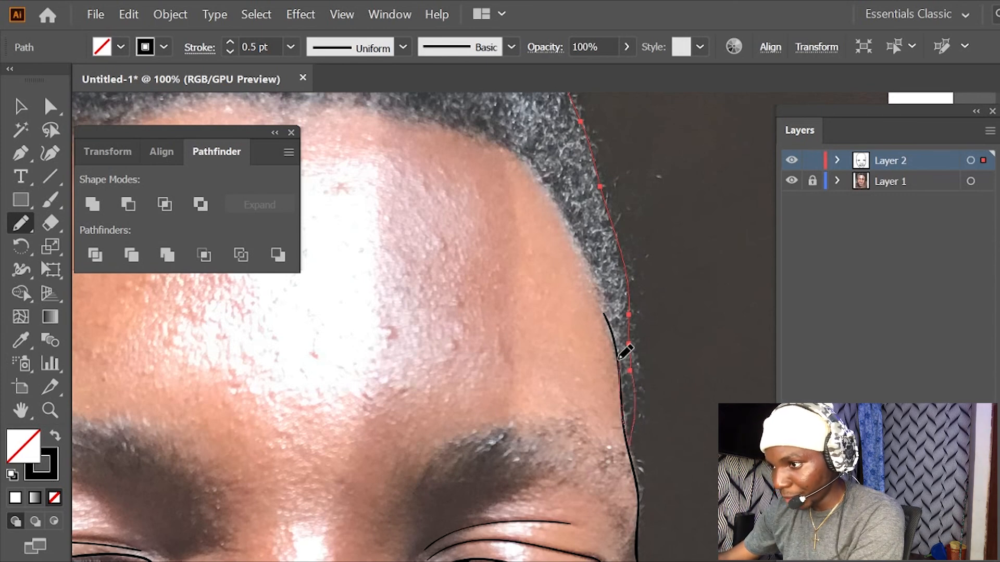
- Trace the inner hairline from the right temple across the forehead and down to the left ear, closing the hair shape
mouse_move(604, 301)
left_mouse_down()
mouse_move(594, 276)
mouse_move(672, 313)
left_mouse_up()
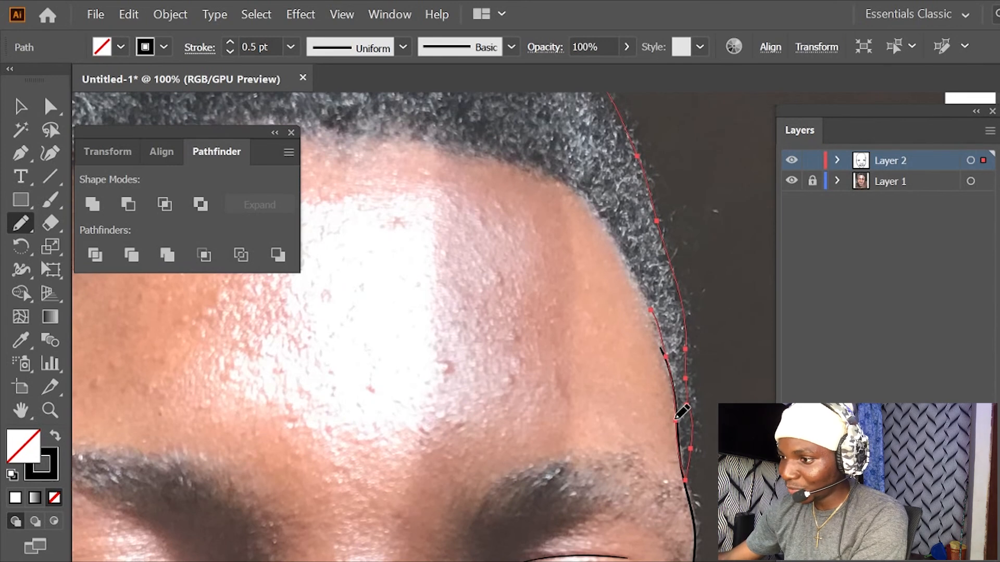
mouse_move(655, 322)
left_mouse_down()
mouse_move(608, 216)
mouse_move(550, 169)
mouse_move(509, 151)
mouse_move(420, 139)
mouse_move(474, 241)
mouse_move(683, 274)
left_mouse_up()
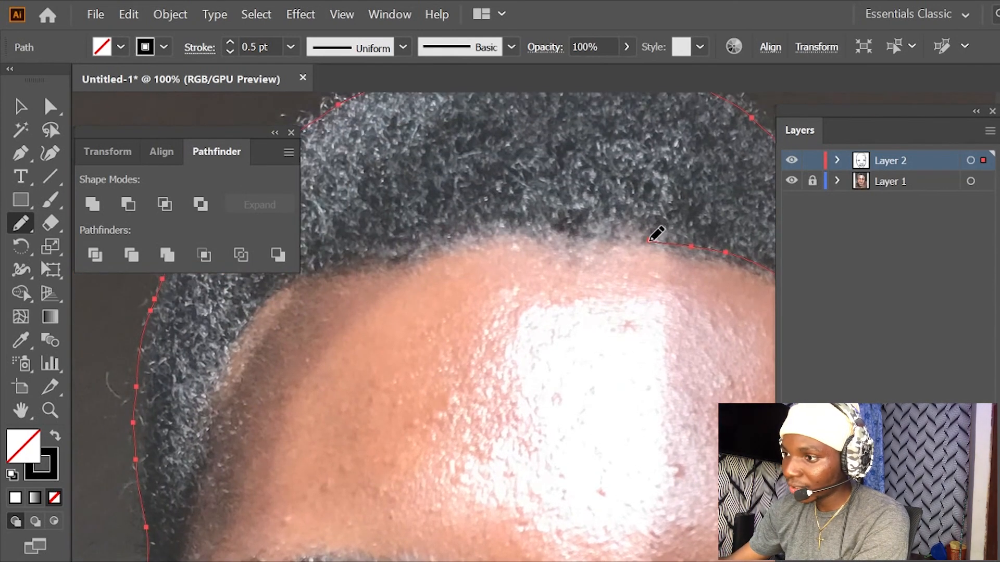
left_click_drag(640, 235, 487, 229)
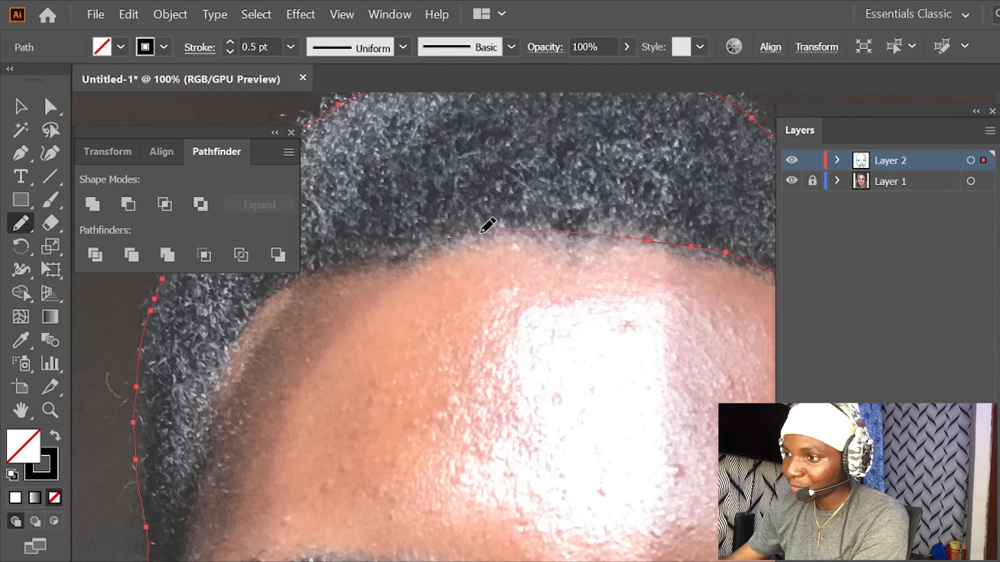
mouse_move(403, 249)
left_mouse_down()
mouse_move(394, 256)
mouse_move(589, 241)
mouse_move(500, 255)
mouse_move(454, 280)
mouse_move(419, 330)
left_mouse_up()
mouse_move(400, 379)
left_mouse_down()
mouse_move(385, 477)
mouse_move(356, 561)
left_mouse_up()
left_click_drag(439, 490, 499, 252)
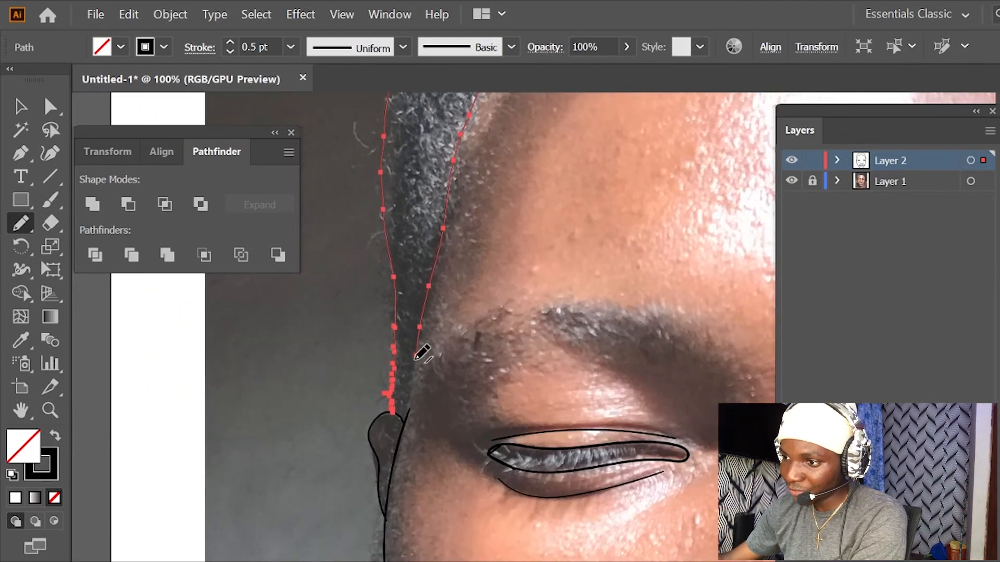
left_click_drag(415, 366, 414, 399)
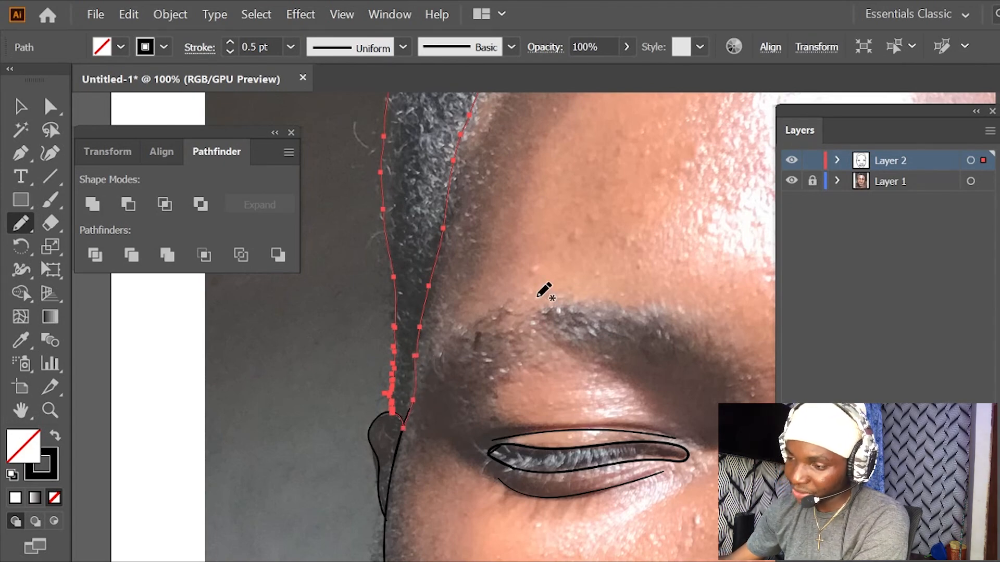
- Fill the closed hair shape with solid black
key("ctrl+minus")
key("ctrl+minus")
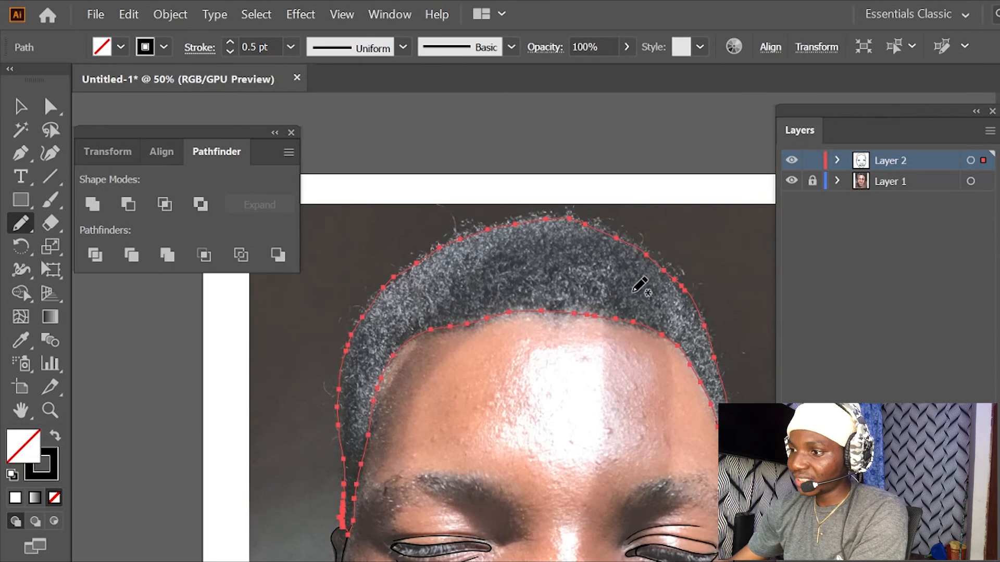
scroll(556, 374, "down", 1)
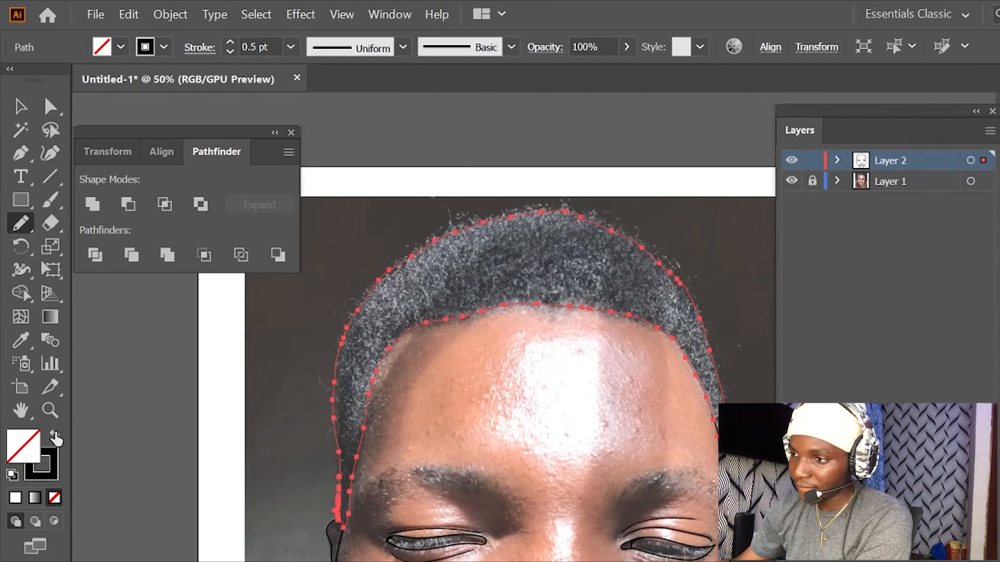
left_click(44, 467)
left_click(30, 454)
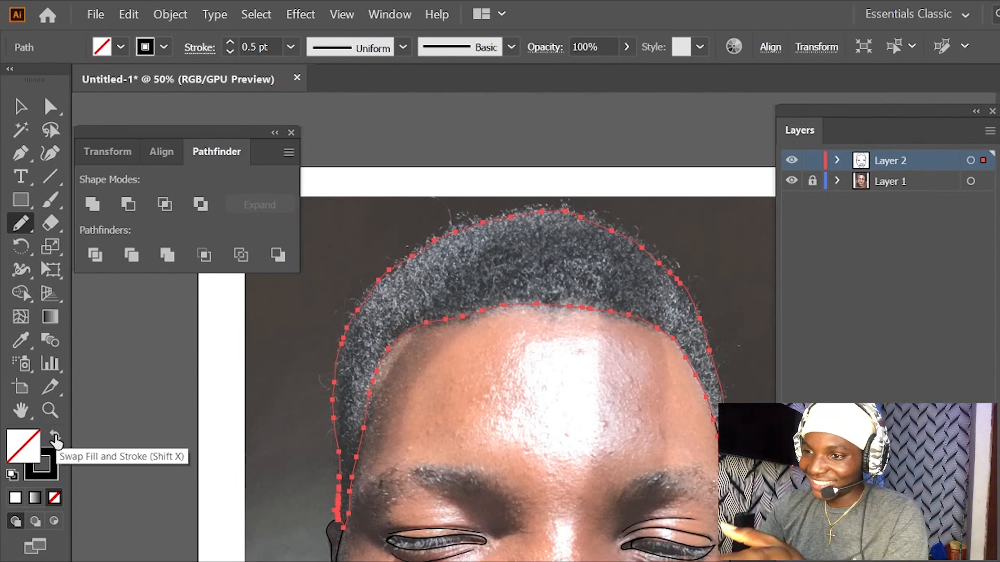
double_click(30, 453)
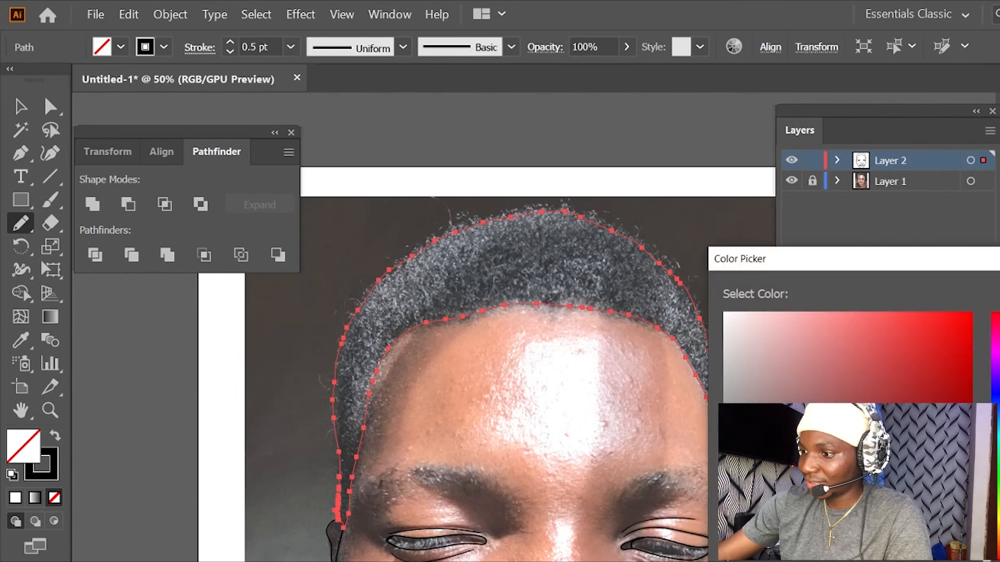
key("Return")
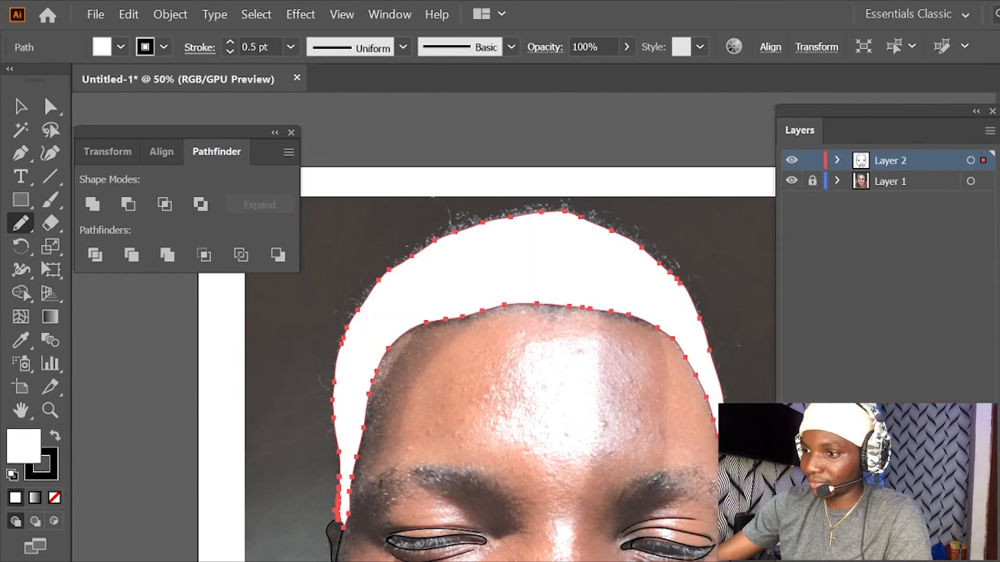
double_click(21, 442)
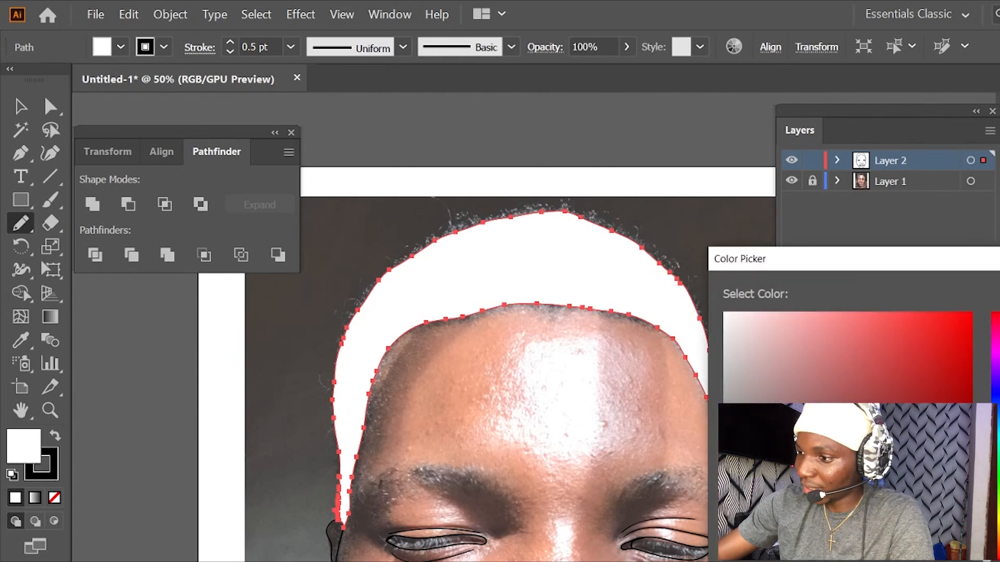
key("Return")
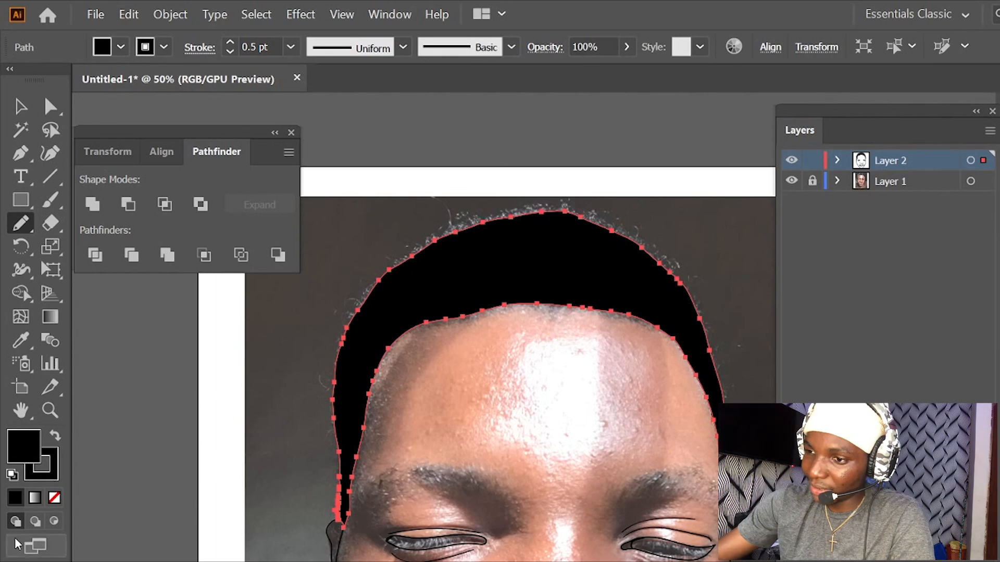
- Set the hair shape's stroke colour to red
left_click(57, 477)
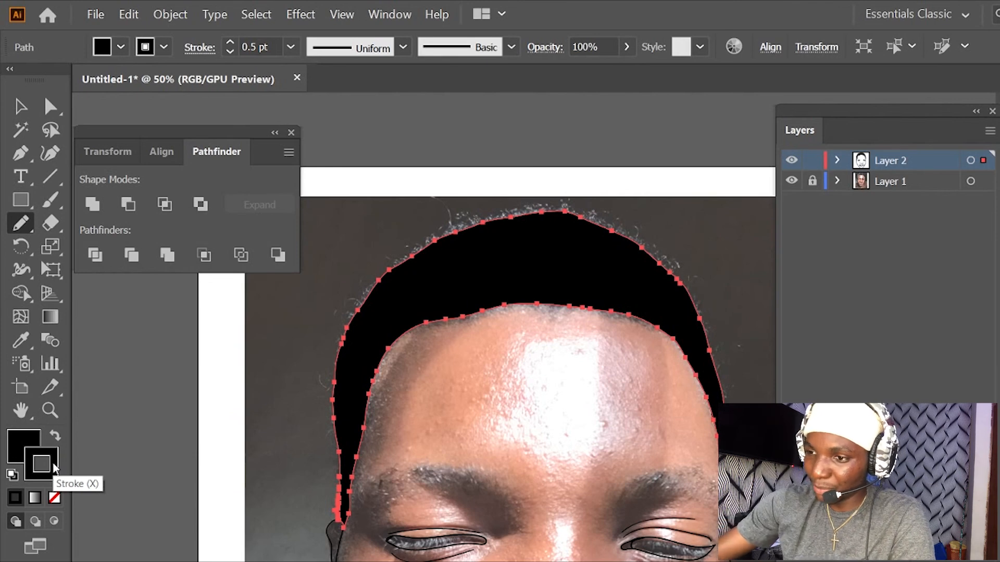
double_click(54, 467)
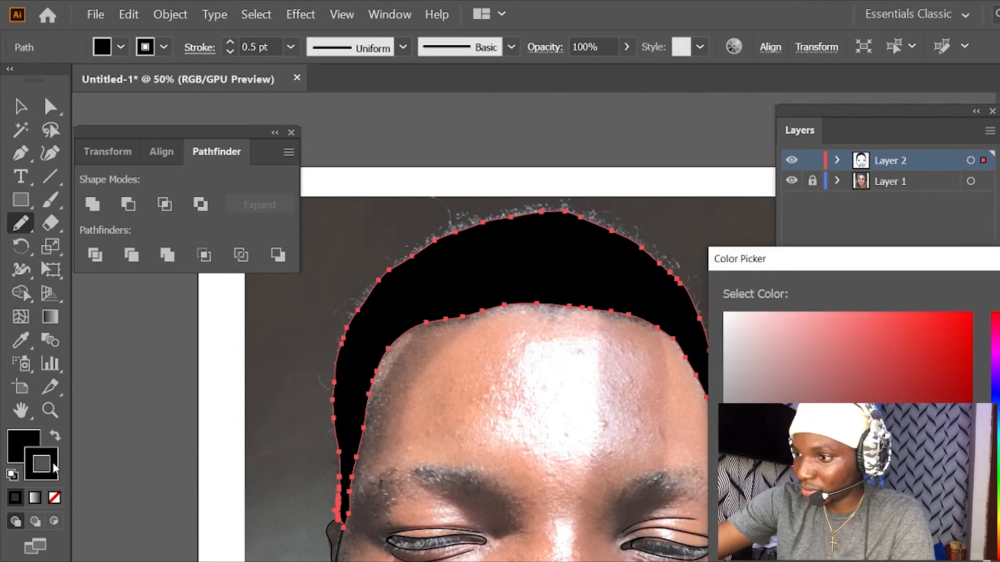
left_click(969, 314)
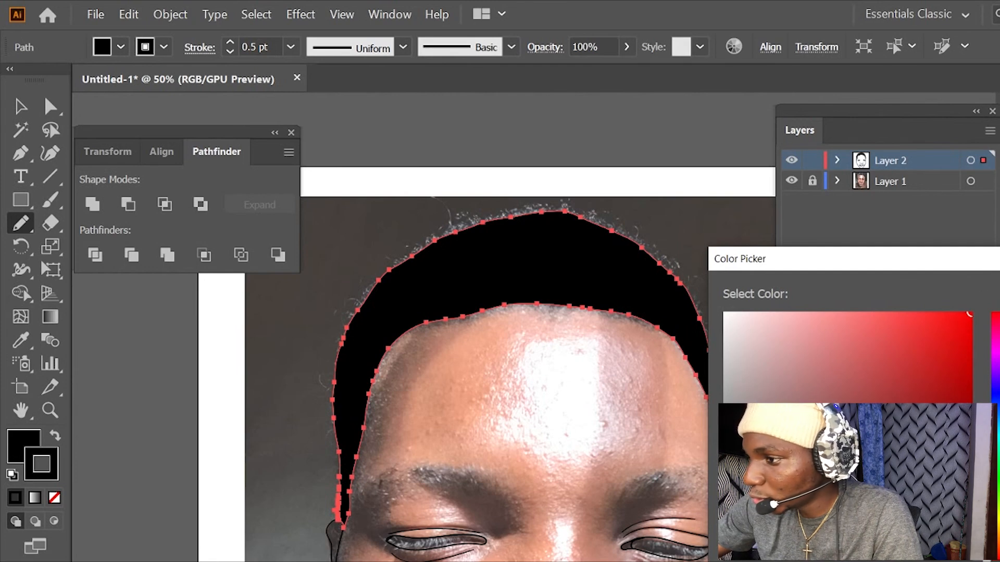
key("Return")
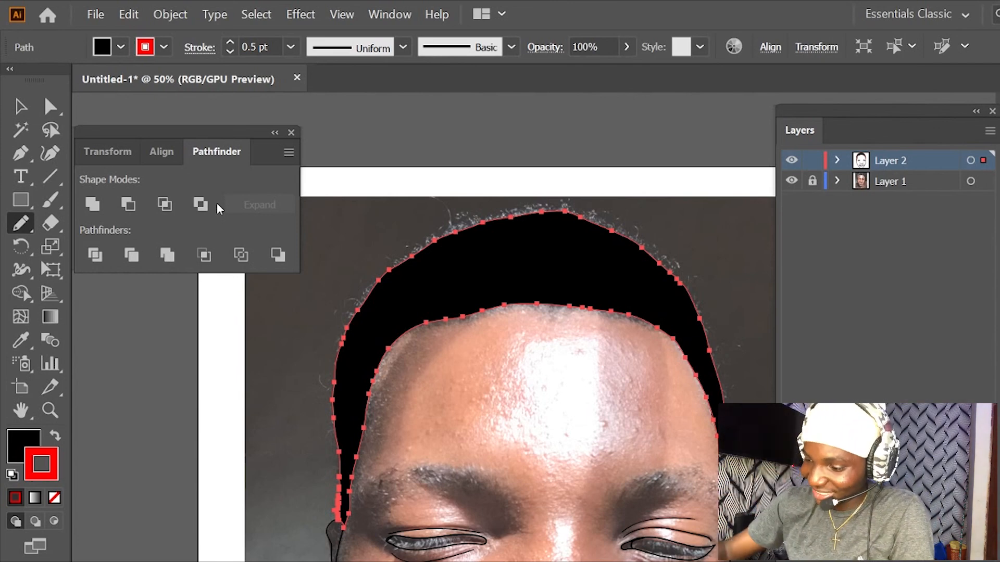
- Remove the stroke from the hair shape, make the fill active again and clear the selection
left_click(54, 498)
left_click(20, 443)
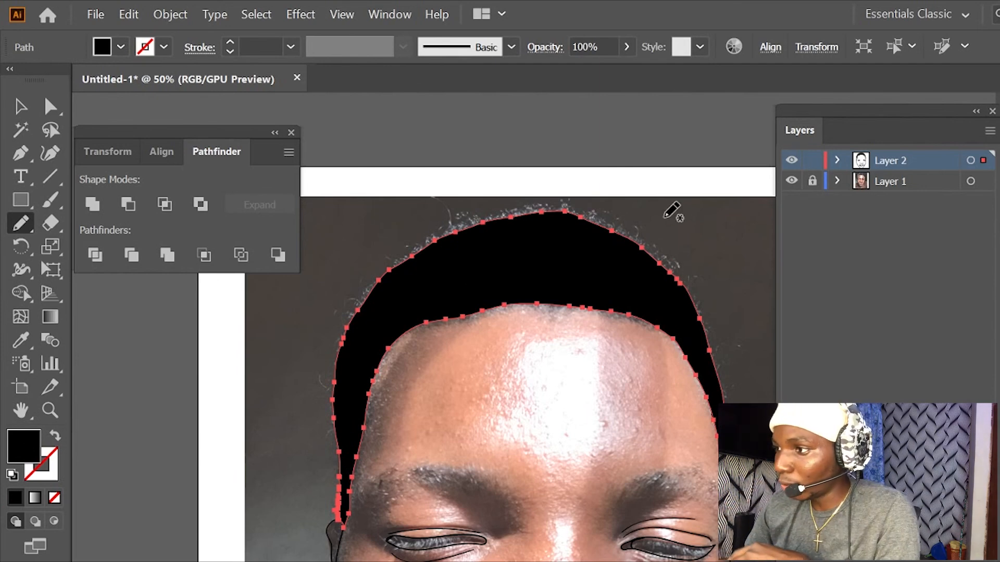
left_click(791, 163)
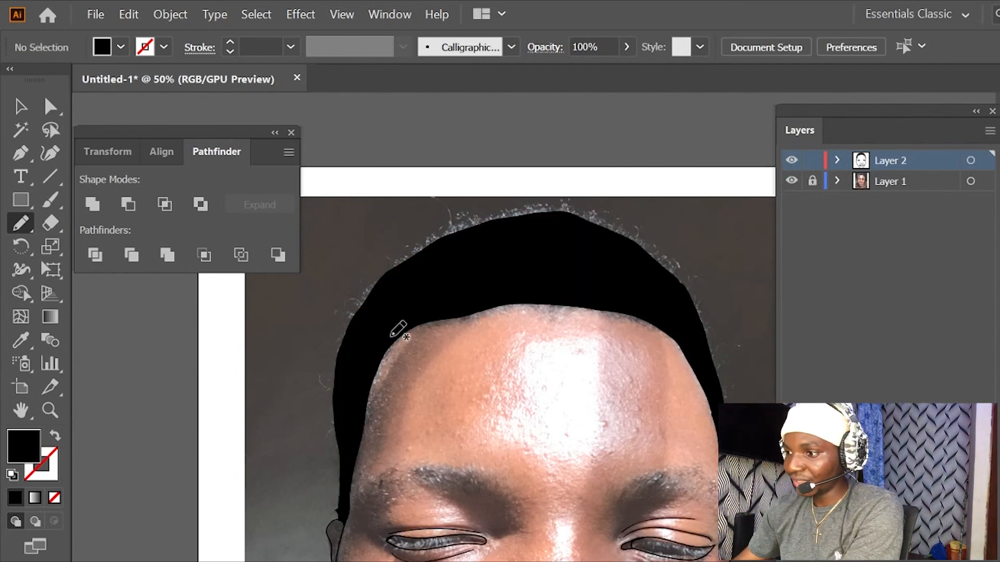
- Retouch the lower tip of the hair at the right temple with a small black Pencil shape
scroll(491, 378, "up", 1)
key("ctrl+plus")
left_click_drag(559, 371, 340, 289)
left_click_drag(537, 333, 406, 286)
key("ctrl+plus")
key("ctrl+plus")
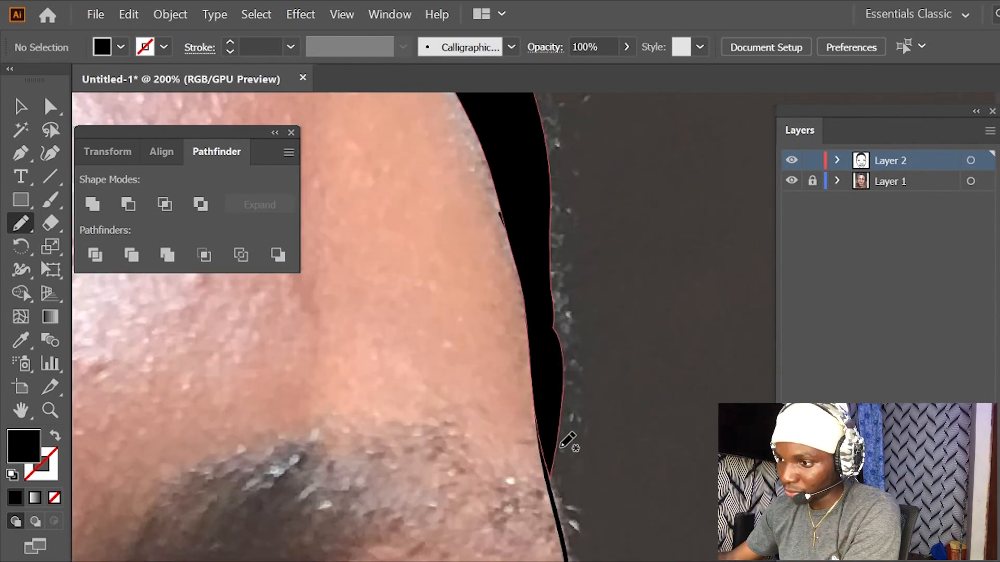
mouse_move(552, 470)
left_mouse_down()
mouse_move(551, 495)
mouse_move(543, 403)
left_mouse_up()
- Patch the gap between the left sideburn and the ear with a small black-filled Pencil shape
left_click_drag(384, 347, 641, 349)
left_click_drag(432, 367, 661, 341)
left_click_drag(411, 350, 677, 333)
left_click_drag(388, 346, 750, 302)
left_click_drag(270, 398, 431, 370)
mouse_move(361, 432)
left_mouse_down()
mouse_move(352, 461)
mouse_move(353, 400)
left_mouse_up()
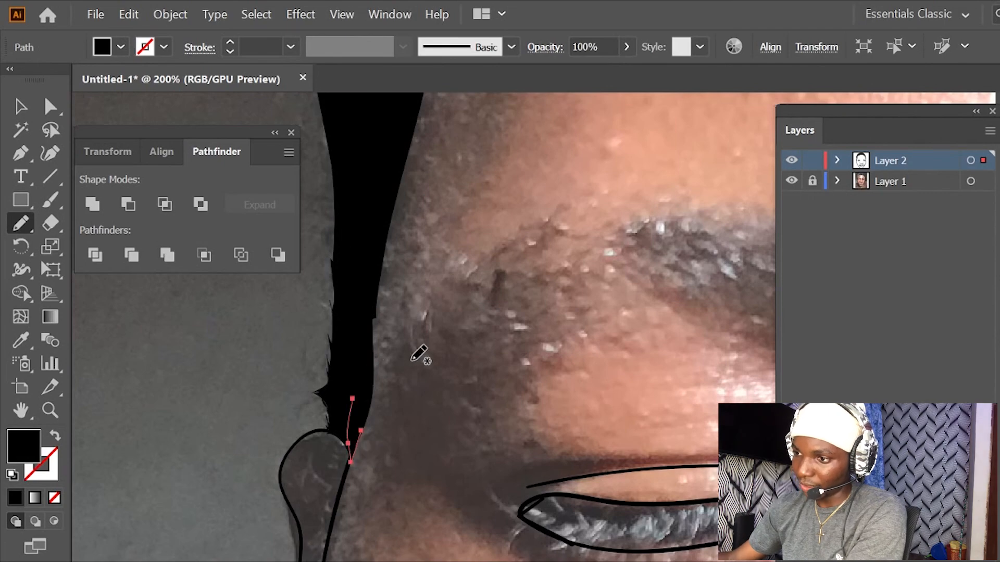
- Draw both eyebrows with the Pencil as solid black shapes with jagged hair-like edges, following the portrait
key("ctrl+minus")
key("ctrl+minus")
mouse_move(607, 314)
left_mouse_down()
mouse_move(415, 289)
mouse_move(316, 354)
left_mouse_up()
key("ctrl+minus")
key("ctrl+minus")
left_click_drag(607, 313, 399, 285)
left_click_drag(588, 333, 595, 320)
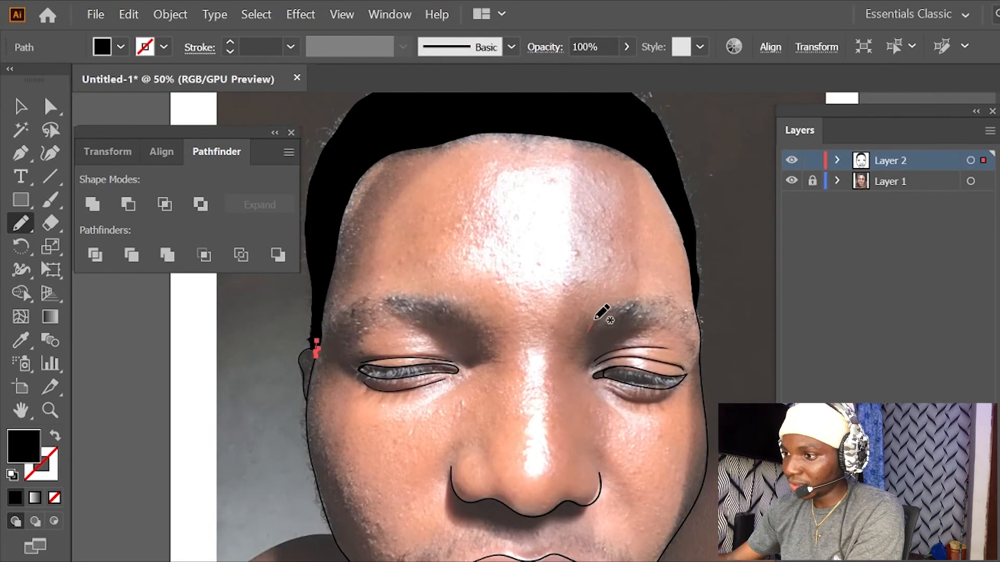
mouse_move(633, 305)
left_mouse_down()
mouse_move(650, 301)
mouse_move(683, 319)
mouse_move(629, 318)
mouse_move(588, 331)
left_mouse_up()
key("space")
mouse_move(435, 305)
left_mouse_down()
mouse_move(526, 256)
mouse_move(478, 240)
mouse_move(452, 247)
mouse_move(417, 271)
mouse_move(438, 262)
mouse_move(545, 264)
left_mouse_up()
left_click(789, 166)
left_click(788, 167)
- Try a short Paintbrush stroke with a 1 pt black outline on the right cheek and undo it
left_click_drag(638, 231, 578, 205)
left_click_drag(513, 309, 507, 206)
left_click_drag(522, 254, 514, 297)
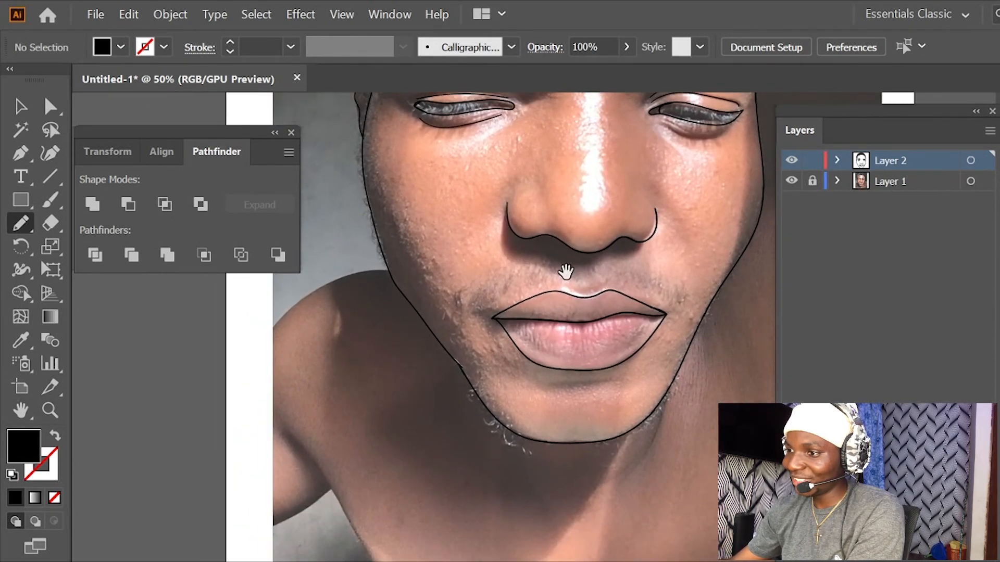
left_click_drag(636, 305, 612, 243)
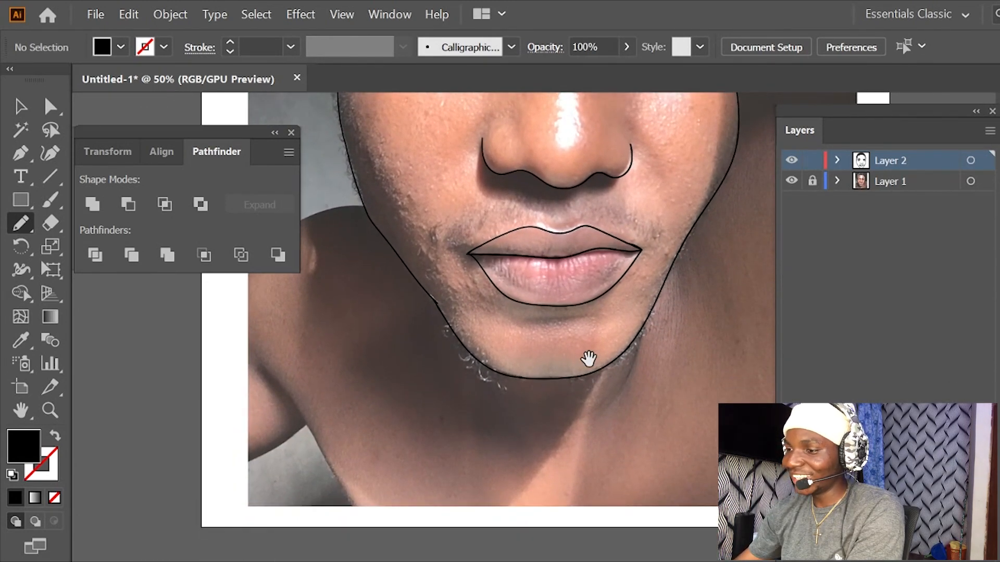
mouse_move(592, 333)
left_mouse_down()
mouse_move(597, 353)
mouse_move(583, 371)
left_mouse_up()
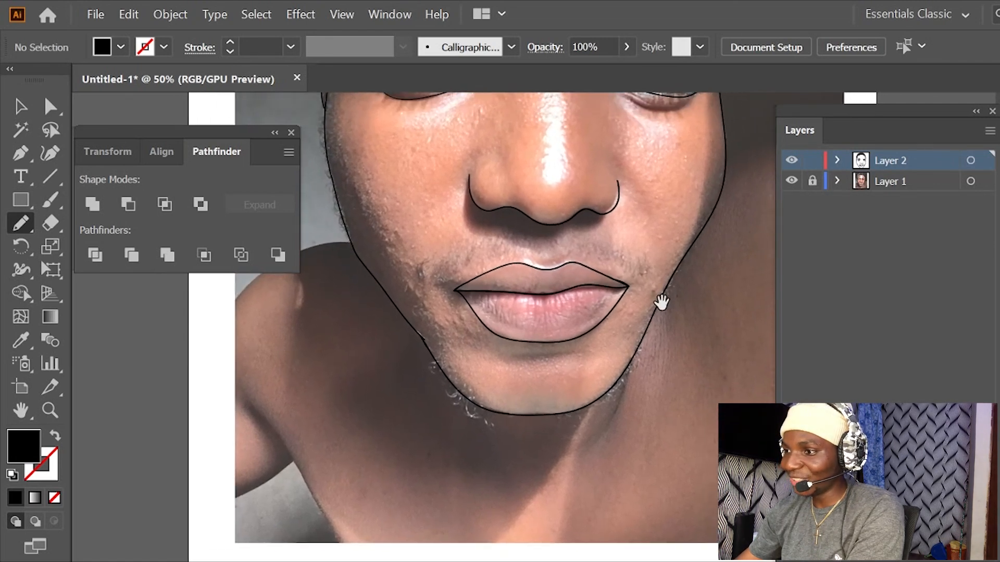
left_click_drag(642, 245, 614, 333)
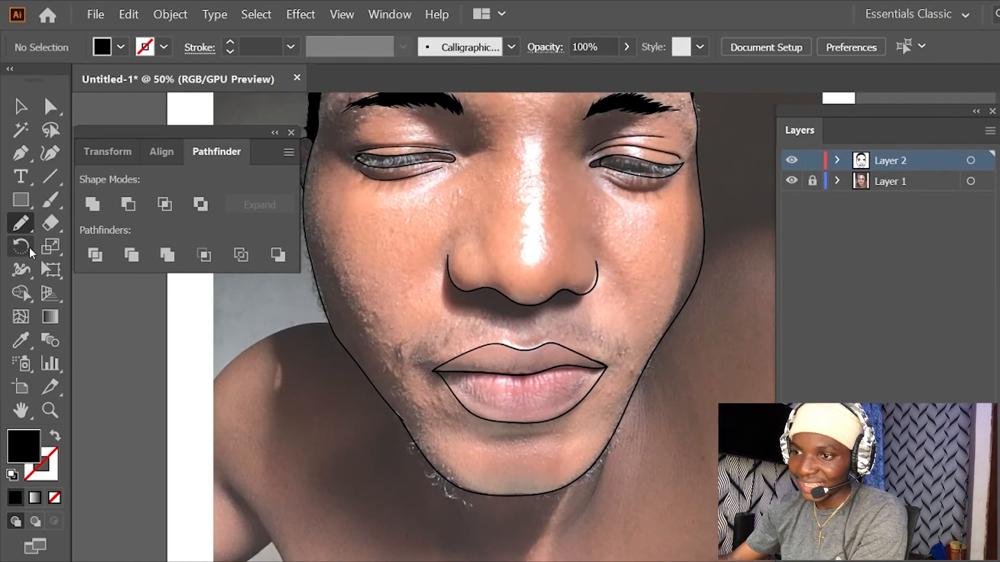
left_click(50, 199)
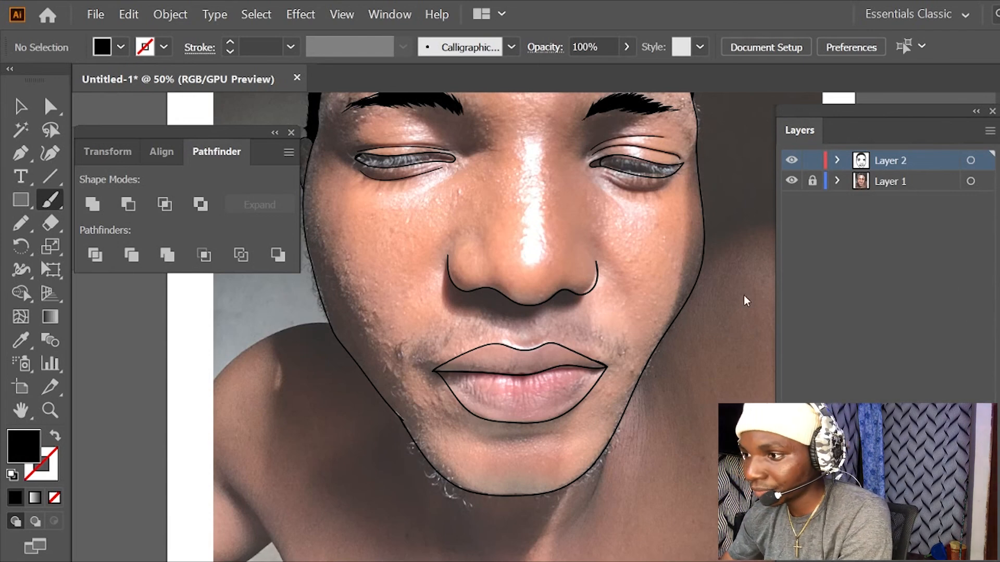
left_click_drag(655, 235, 659, 253)
key("shift+x")
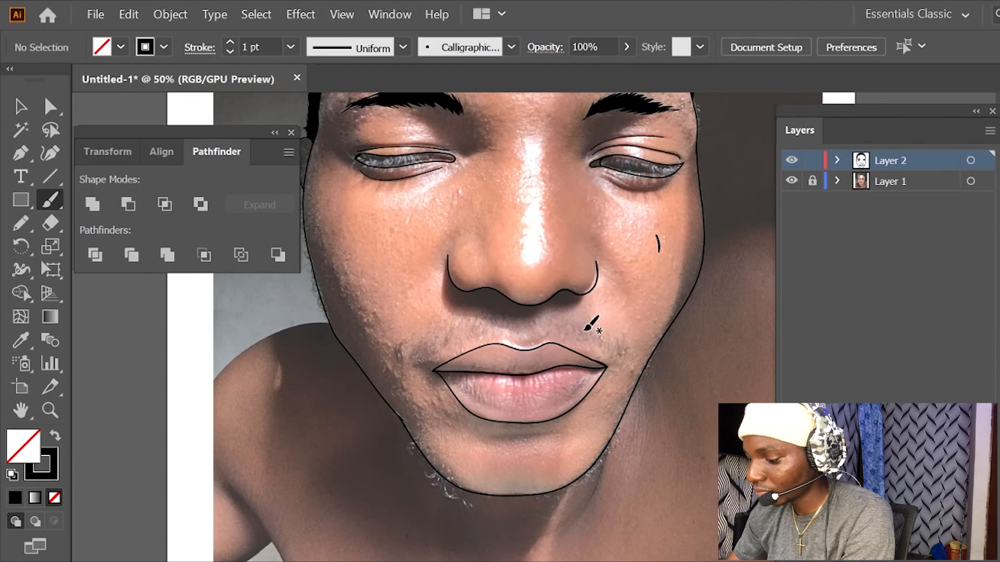
key("ctrl+z")
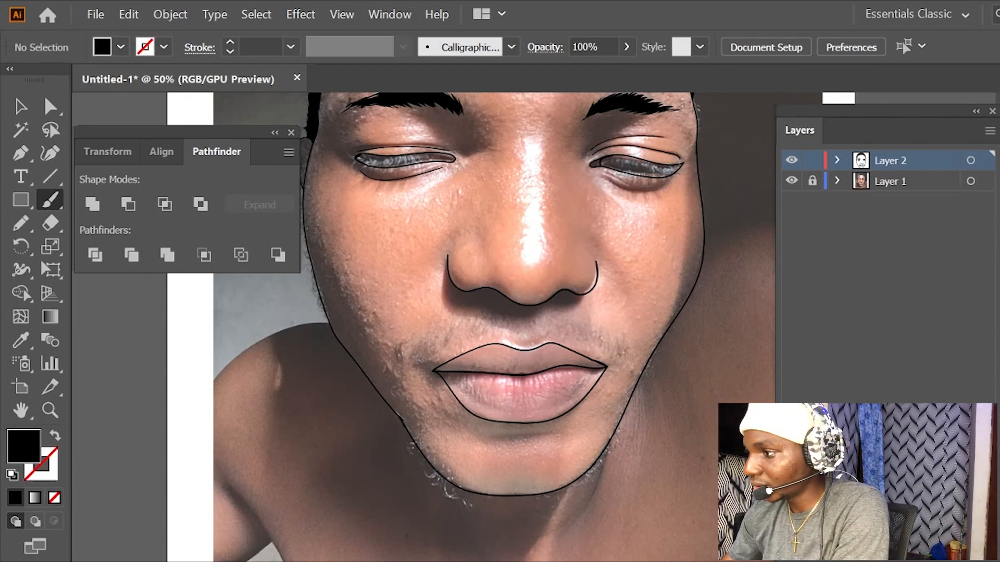
- Paint short curved beard hairs along both sides of the chin with the Paintbrush, using a 1 pt black stroke and no fill
left_click_drag(607, 312, 678, 233)
mouse_move(485, 364)
left_mouse_down()
mouse_move(499, 401)
mouse_move(513, 395)
mouse_move(512, 410)
mouse_move(539, 426)
left_mouse_up()
mouse_move(615, 413)
left_mouse_down()
mouse_move(612, 422)
mouse_move(629, 417)
mouse_move(670, 389)
left_mouse_up()
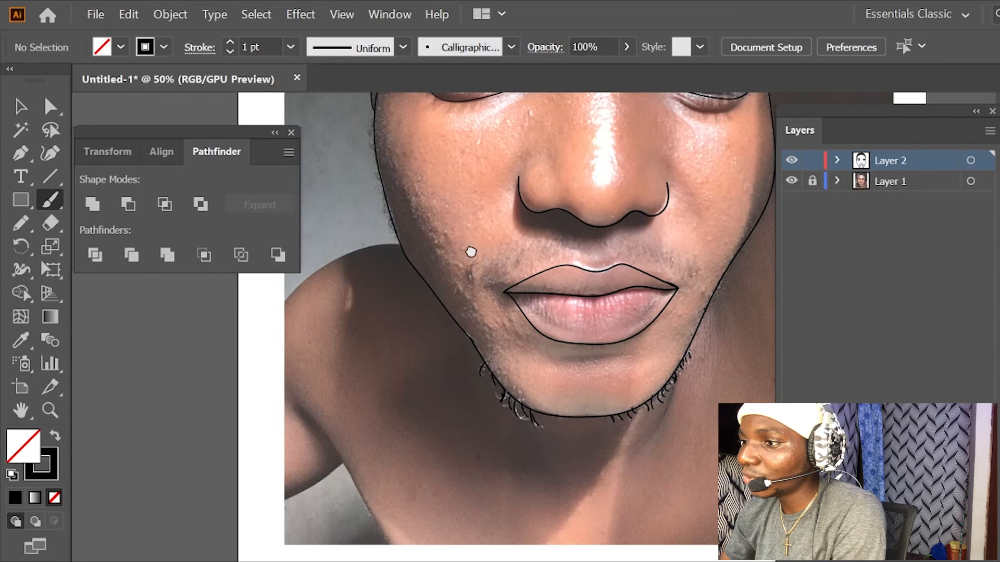
- Set the brush stroke to 0.25 pt and paint fine short hairs along the outer edge of the left cheek
left_click_drag(471, 252, 583, 319)
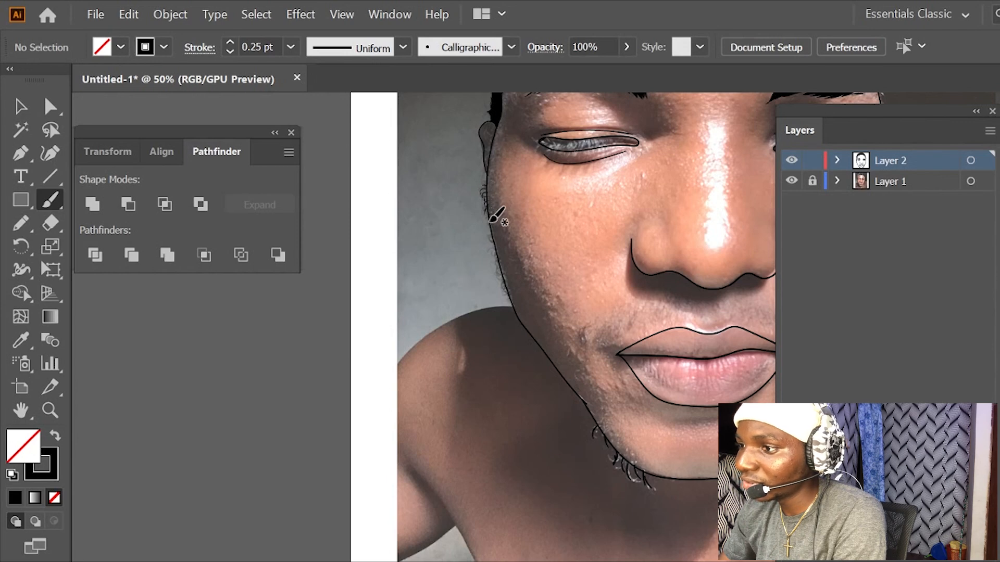
left_click_drag(492, 253, 496, 274)
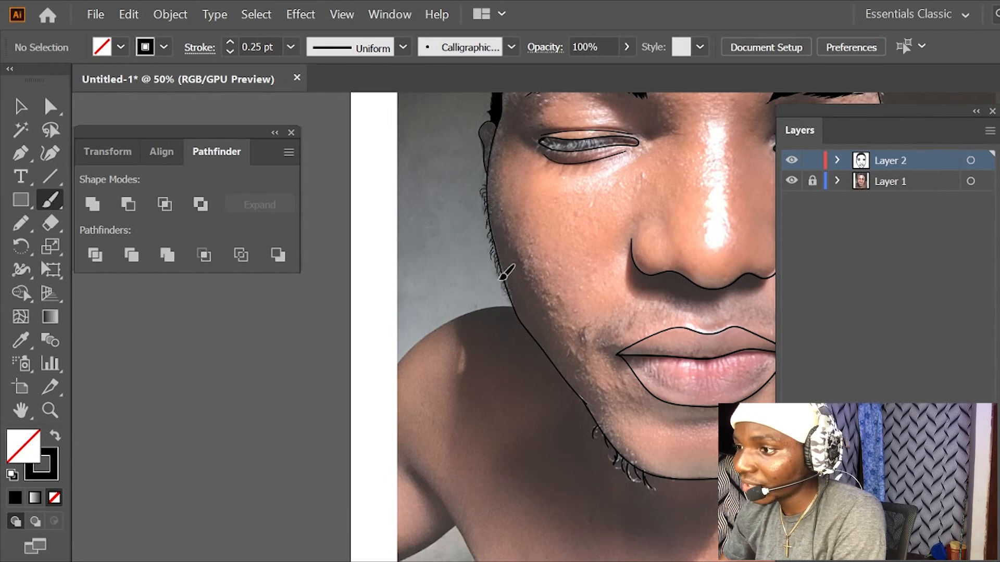
left_click_drag(590, 271, 493, 318)
left_click_drag(583, 270, 506, 294)
left_click_drag(629, 320, 592, 245)
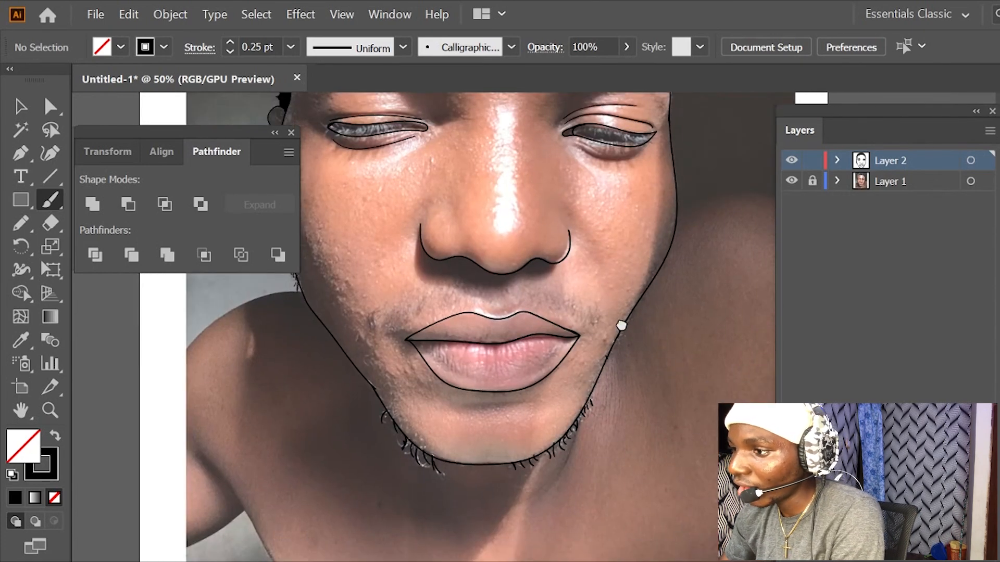
- Paint both halves of the moustache above the upper lip as rows of short 0.25 pt hairs following the photo
left_click_drag(623, 327, 654, 235)
left_click_drag(413, 246, 424, 230)
left_click_drag(421, 243, 433, 228)
left_click_drag(432, 239, 447, 225)
left_click_drag(449, 235, 463, 219)
left_click_drag(469, 230, 483, 216)
mouse_move(488, 225)
left_mouse_down()
mouse_move(494, 213)
mouse_move(552, 211)
left_mouse_up()
left_click_drag(558, 224, 560, 211)
left_click_drag(568, 224, 572, 213)
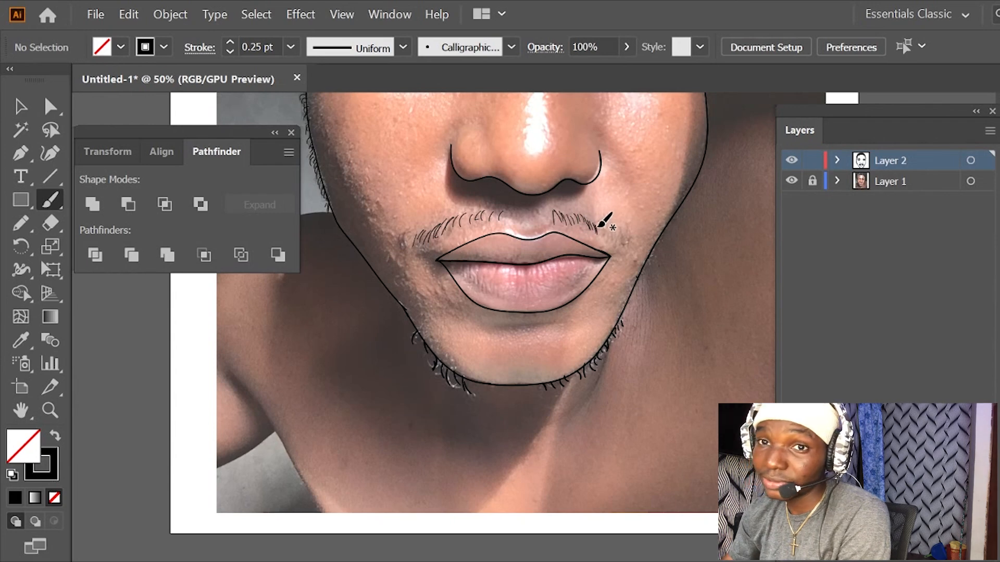
left_click_drag(599, 230, 615, 239)
left_click_drag(618, 235, 624, 245)
left_click_drag(627, 241, 624, 249)
- Extend the moustache's left end outward and thicken both halves with more short 0.25 pt hairs between the existing ones
left_click_drag(400, 246, 416, 236)
left_click_drag(420, 243, 423, 234)
left_click_drag(426, 240, 459, 219)
left_click_drag(461, 228, 477, 214)
left_click_drag(480, 223, 485, 213)
mouse_move(550, 225)
left_mouse_down()
mouse_move(548, 215)
mouse_move(564, 214)
left_mouse_up()
left_click_drag(577, 225, 574, 214)
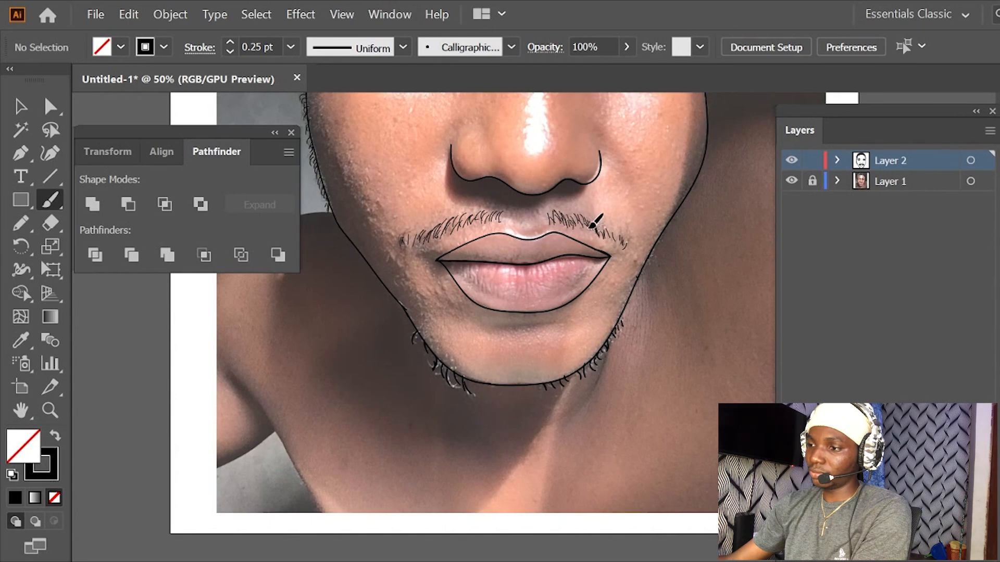
- Add fine 0.25 pt hair strokes along the edges of the left eyebrow
mouse_move(618, 240)
left_mouse_down()
mouse_move(647, 251)
mouse_move(642, 269)
mouse_move(656, 255)
left_mouse_up()
scroll(677, 218, "up", 5)
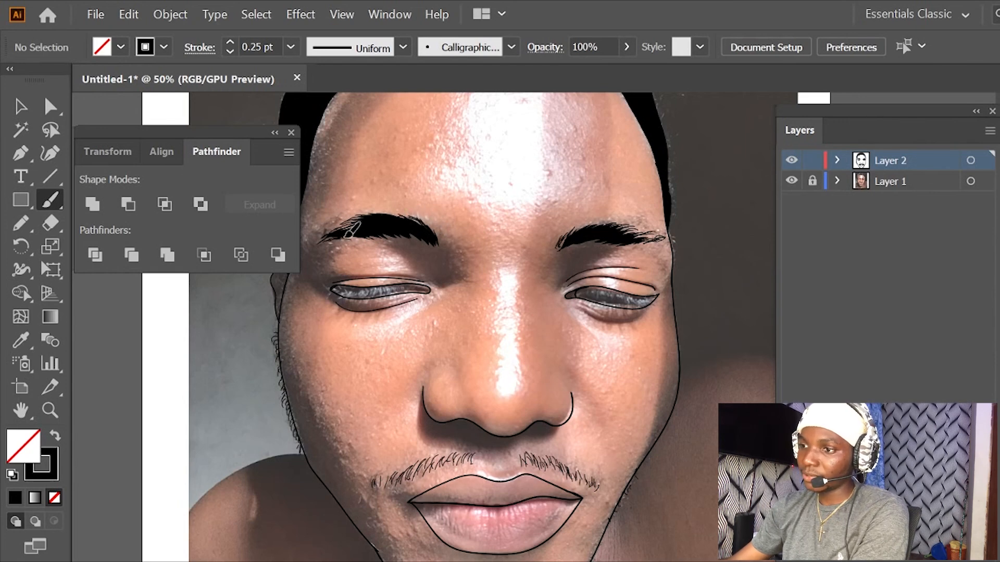
left_click_drag(432, 240, 434, 229)
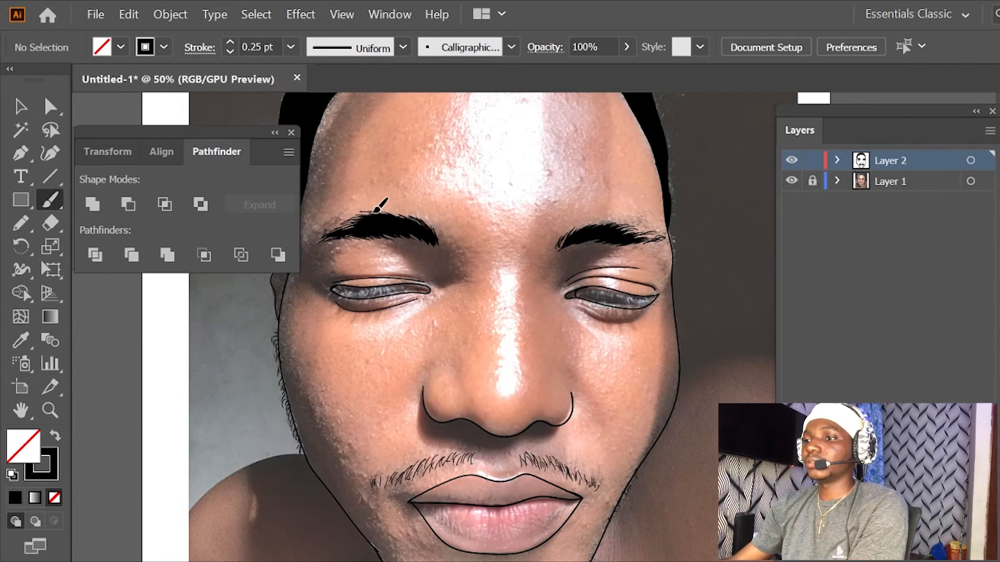
- Paint dense 0.25 pt eyelashes across the left eye, extending slightly past its outer corner
mouse_move(511, 238)
left_mouse_down()
mouse_move(584, 315)
mouse_move(554, 373)
mouse_move(585, 283)
mouse_move(575, 226)
left_mouse_up()
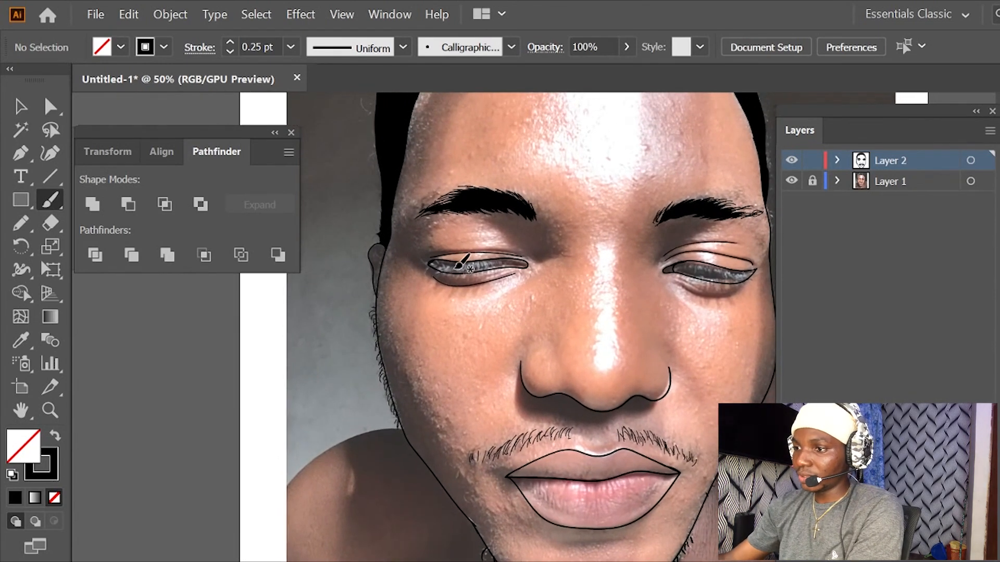
key("ctrl+plus")
left_click_drag(411, 216, 407, 244)
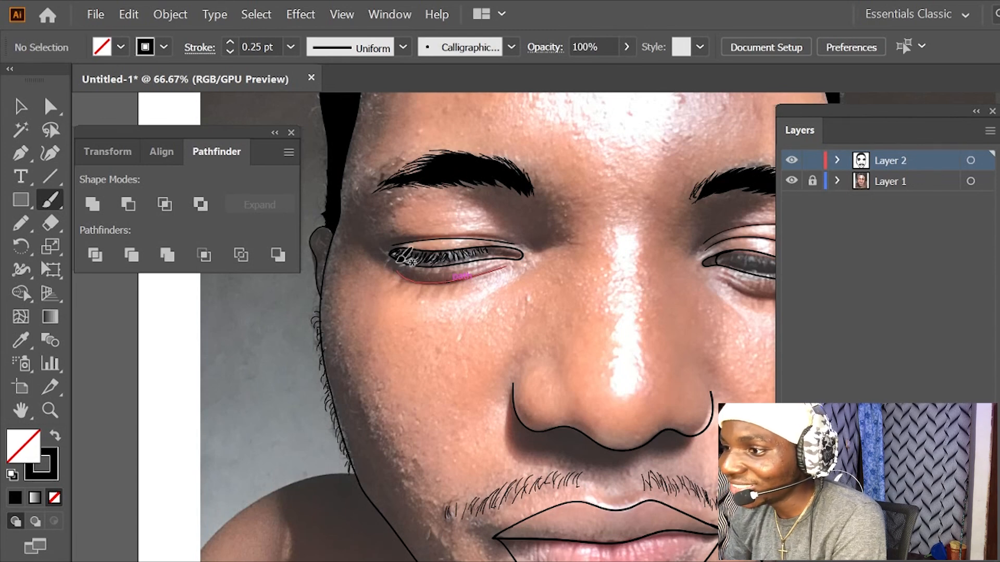
left_click_drag(391, 256, 385, 270)
mouse_move(401, 260)
left_mouse_down()
mouse_move(394, 267)
mouse_move(426, 268)
left_mouse_up()
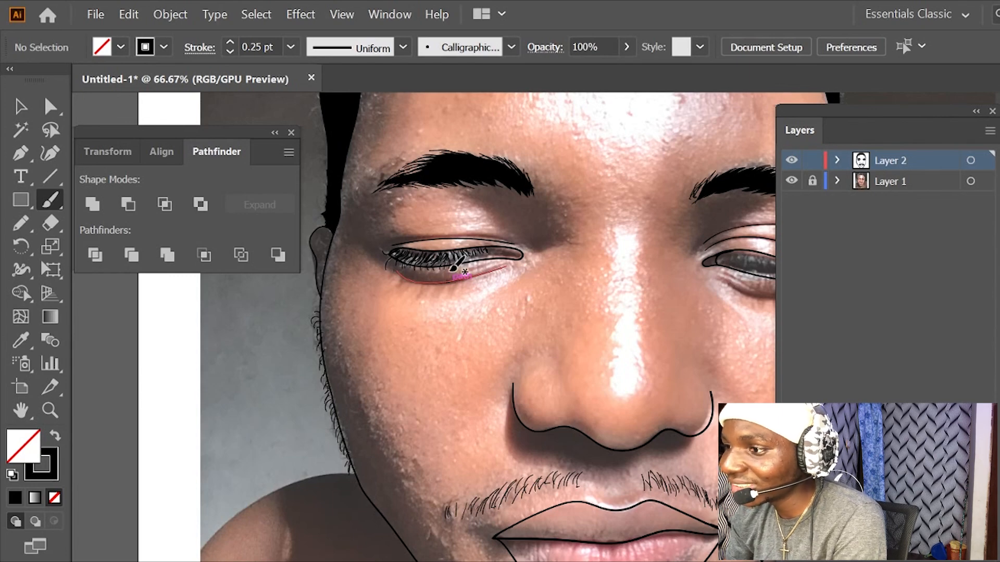
- Paint matching 0.25 pt eyelashes across the right eye, following the lashes in the photo
scroll(453, 268, "right", 5)
mouse_move(544, 282)
left_mouse_down()
mouse_move(623, 285)
mouse_move(599, 310)
left_mouse_up()
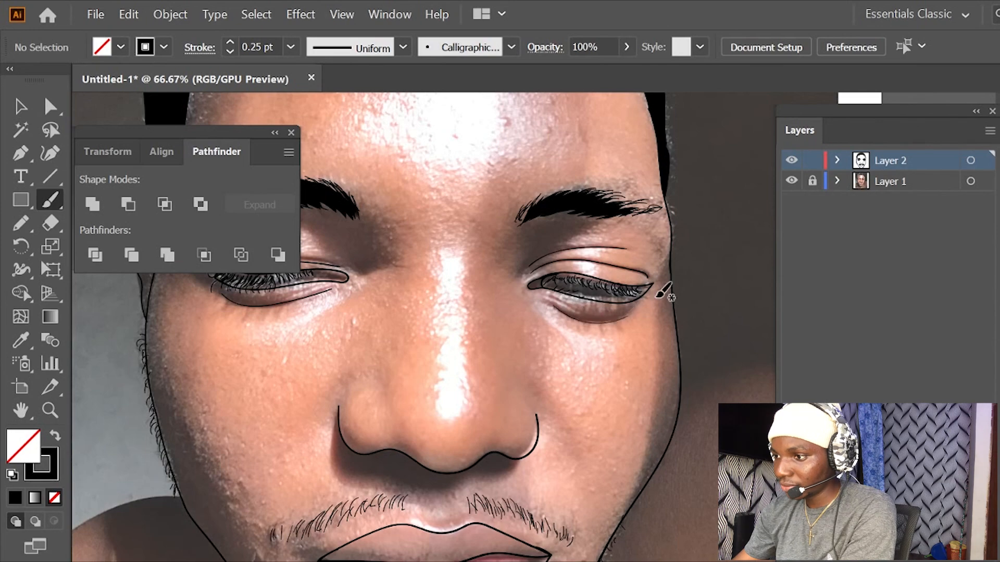
mouse_move(550, 297)
left_mouse_down()
mouse_move(544, 341)
mouse_move(581, 309)
mouse_move(538, 347)
mouse_move(560, 371)
left_mouse_up()
- Hide the Layer 1 reference photo and add short 0.25 pt beard hairs along the bottom of the chin
key("ctrl+minus")
key("ctrl+minus")
key("ctrl+minus")
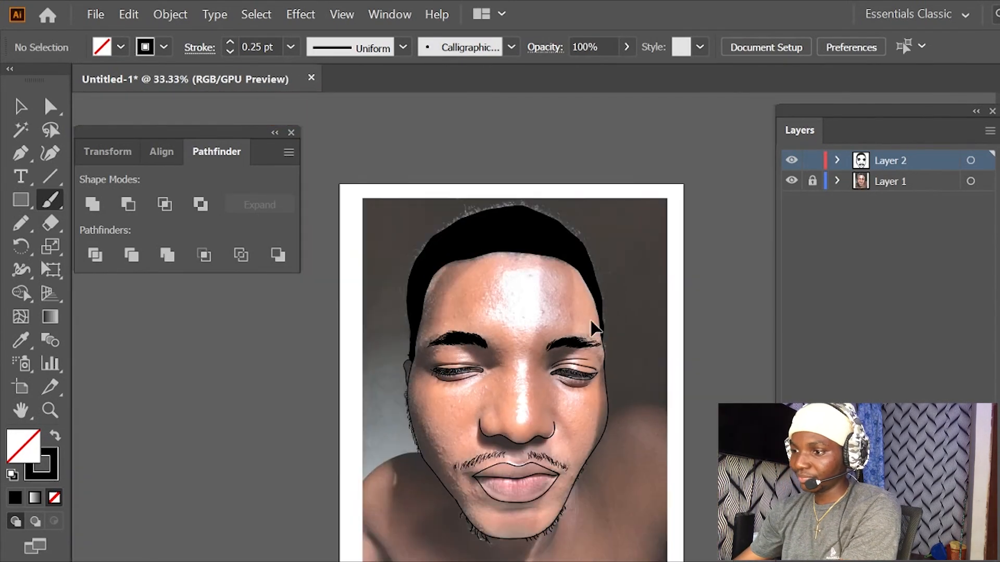
left_click(791, 181)
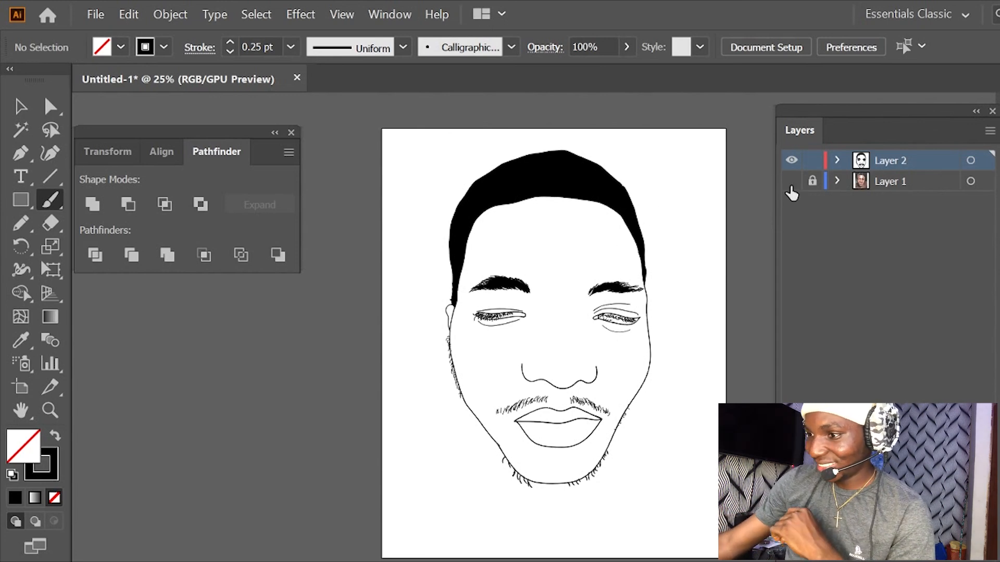
left_click(791, 180)
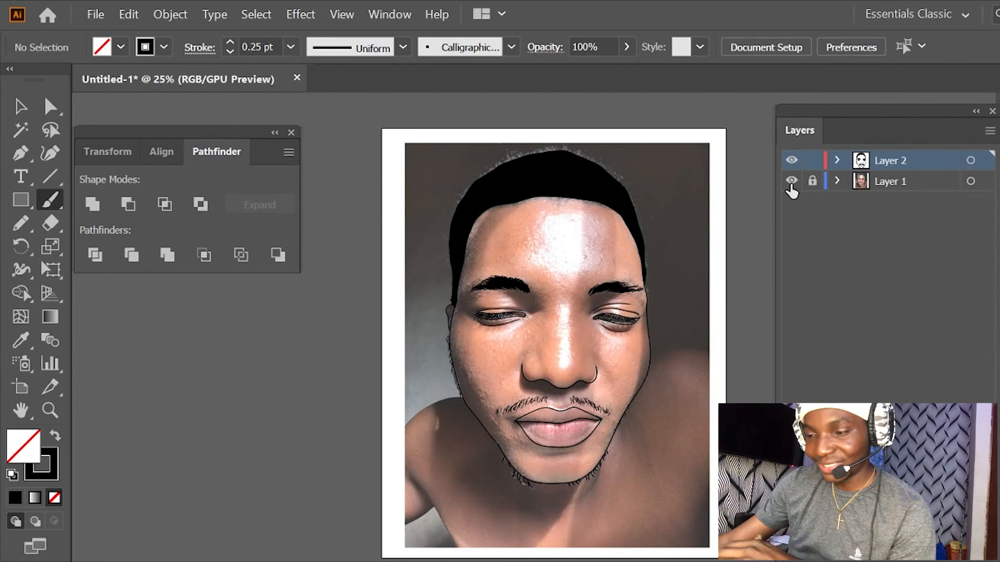
left_click(791, 180)
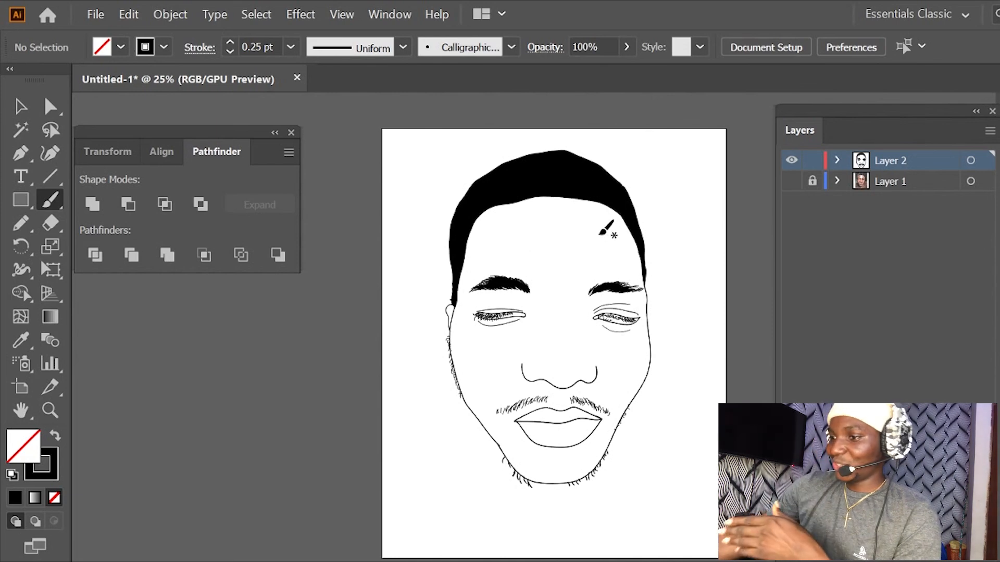
left_click_drag(538, 482, 561, 487)
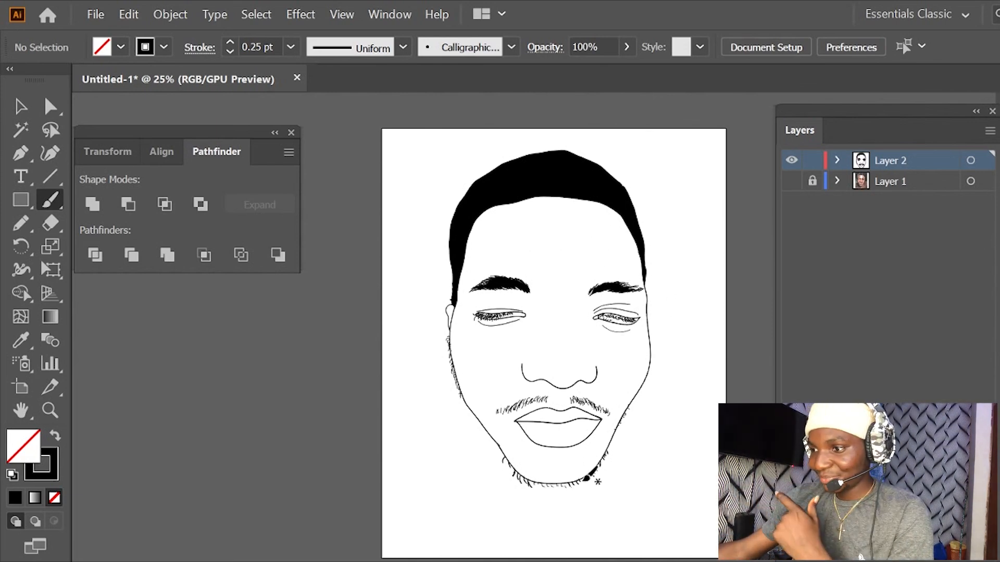